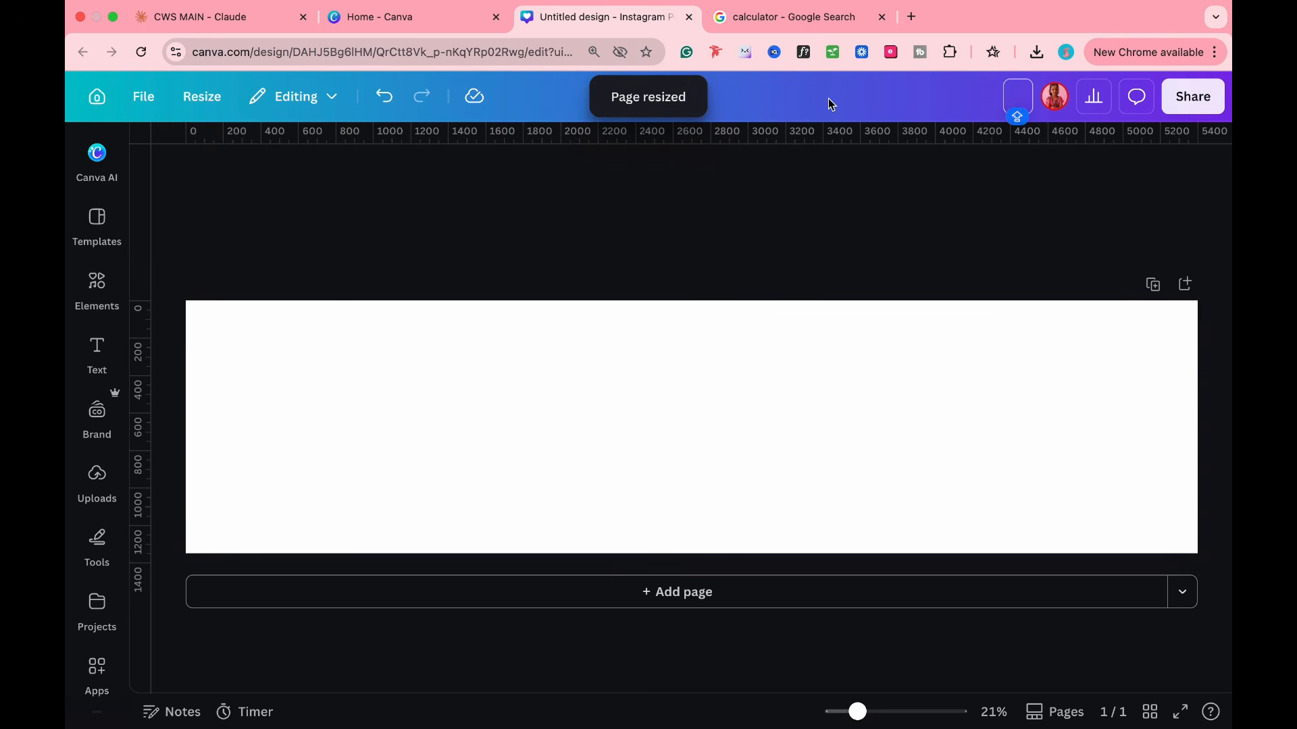
- Name the design "Scrapbook Carousel"
type("Scrapbook Carousel")
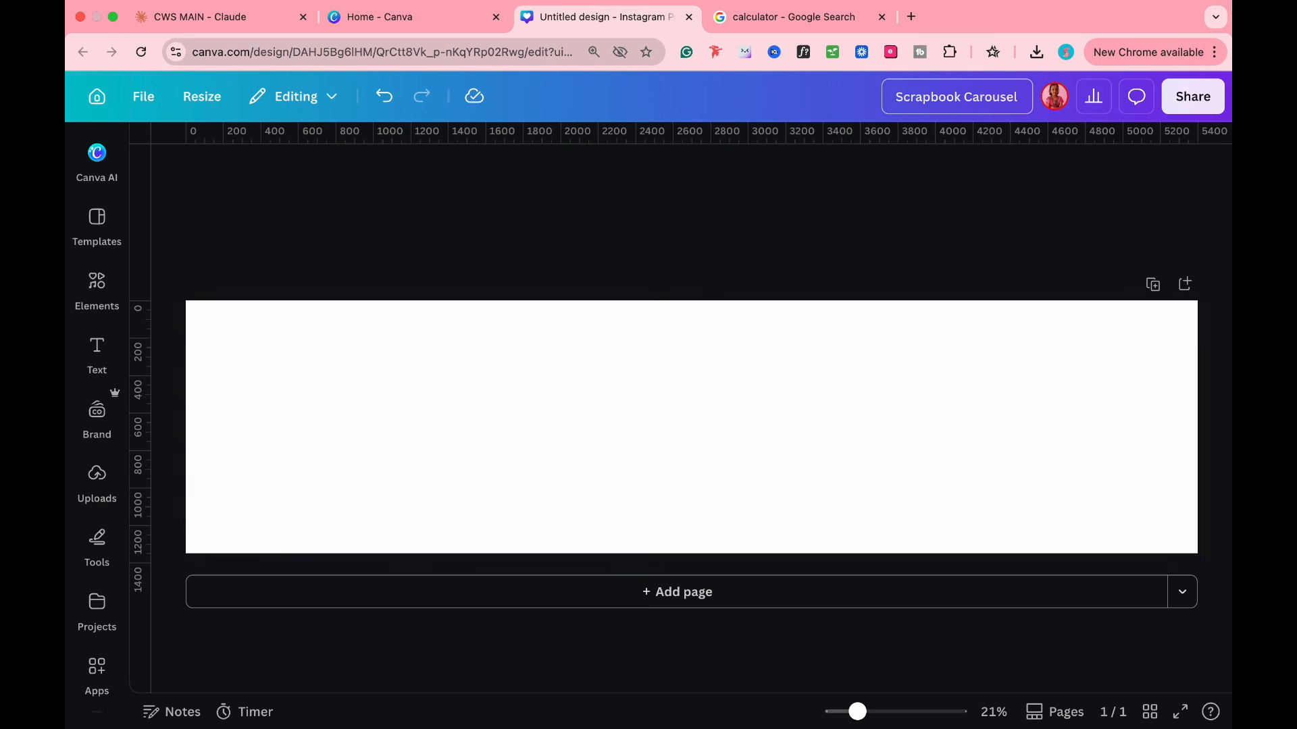
left_click(469, 459)
left_click(95, 294)
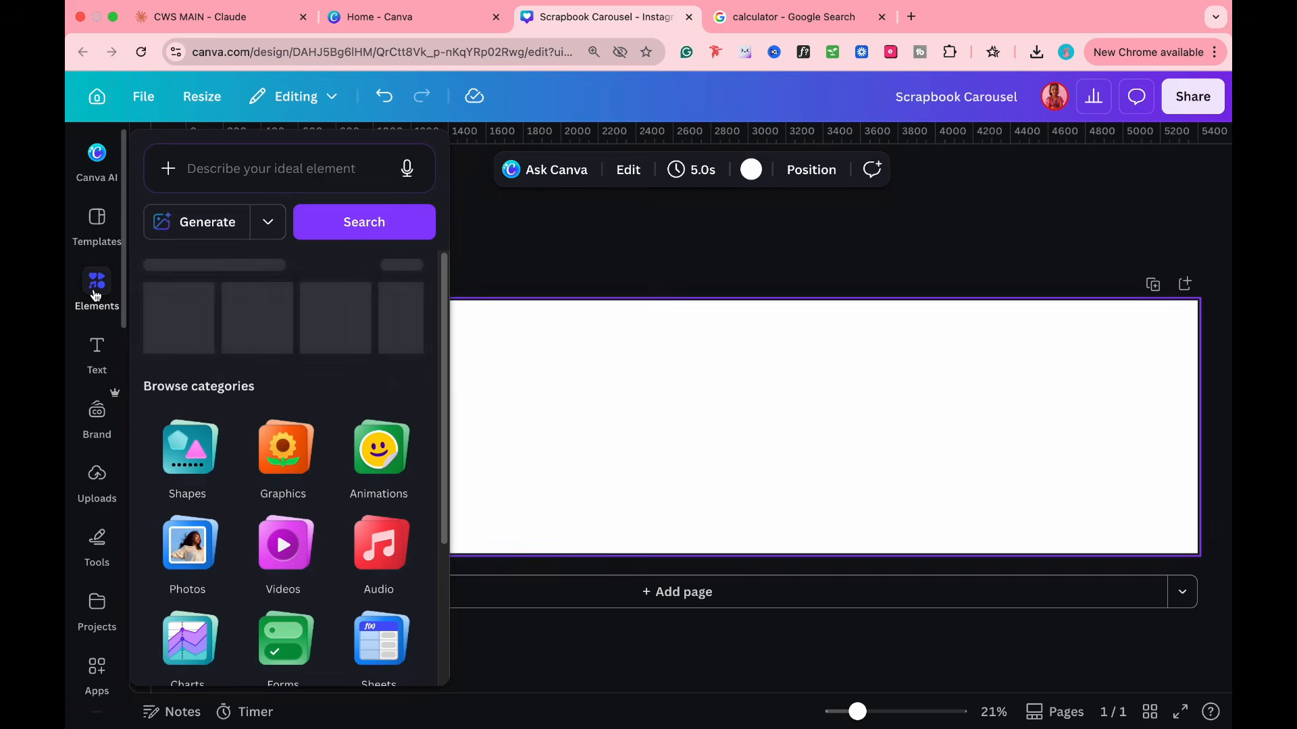
left_click(212, 172)
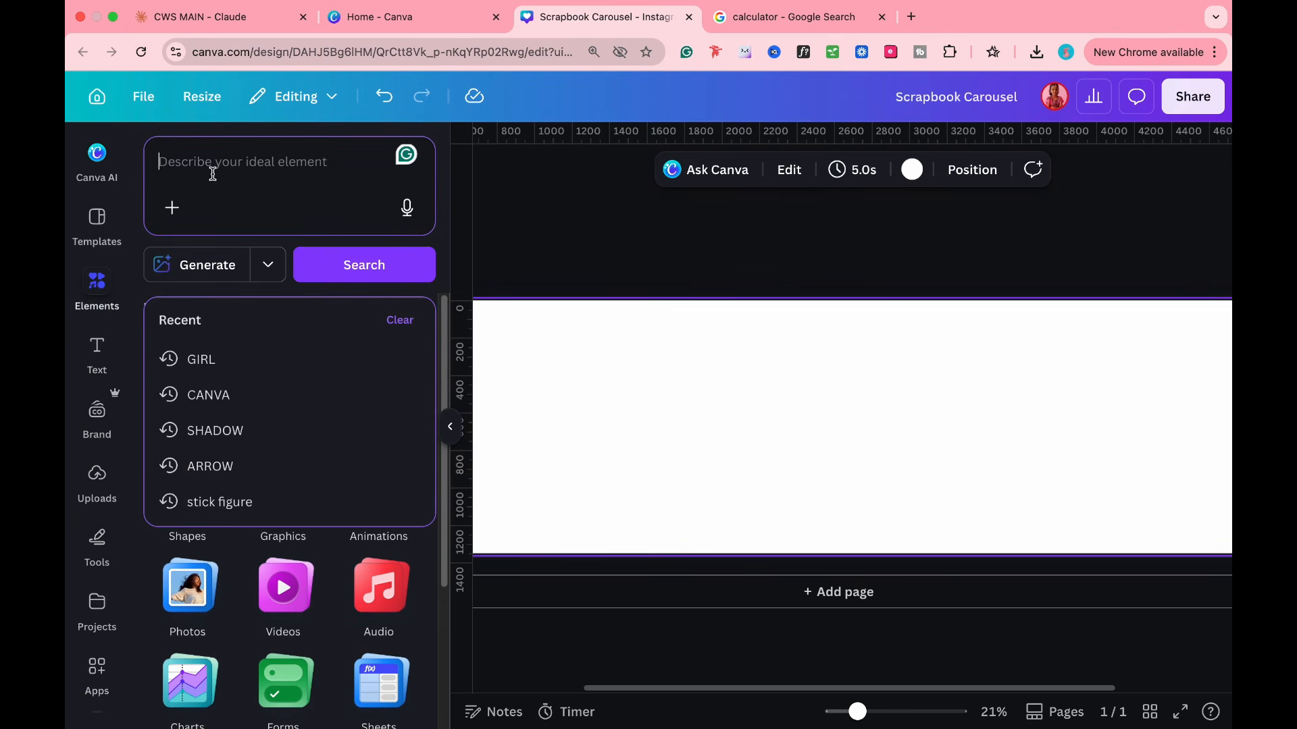
type("frame")
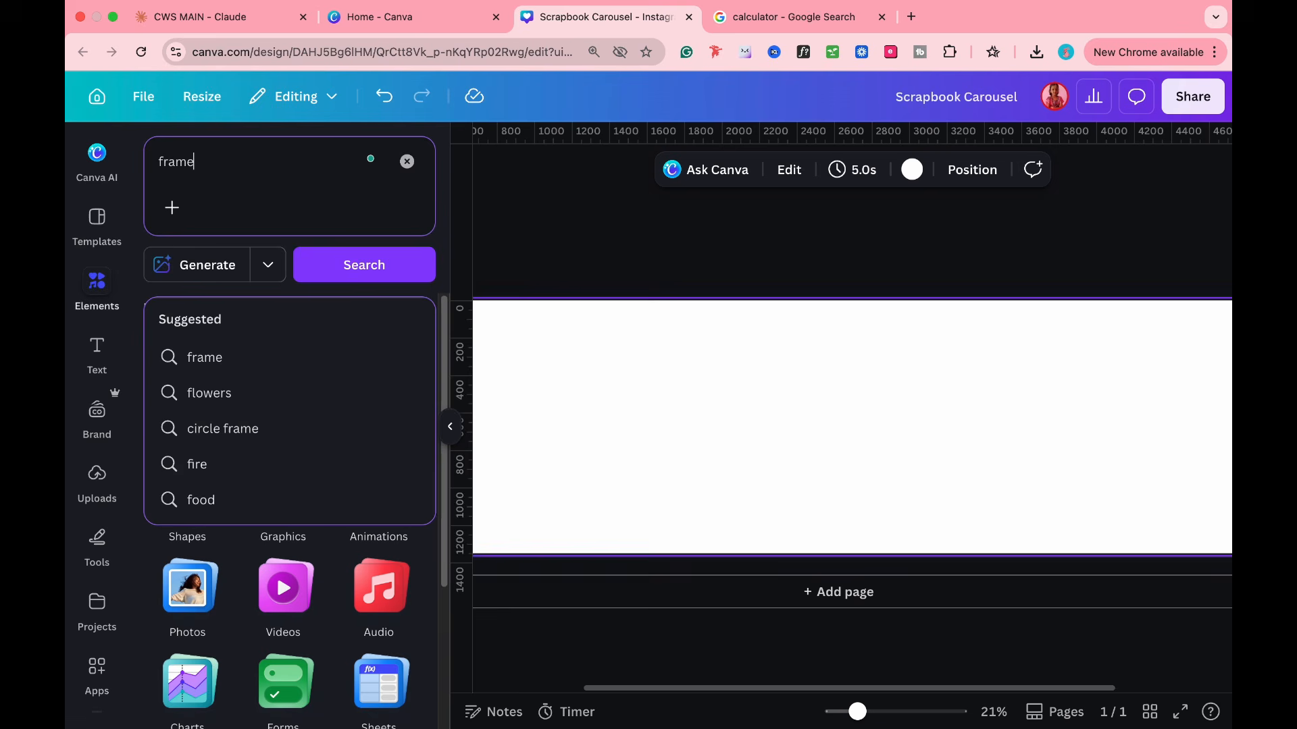
- Upload the two scrapbook carousel reference images from the Desktop folder
left_click(93, 473)
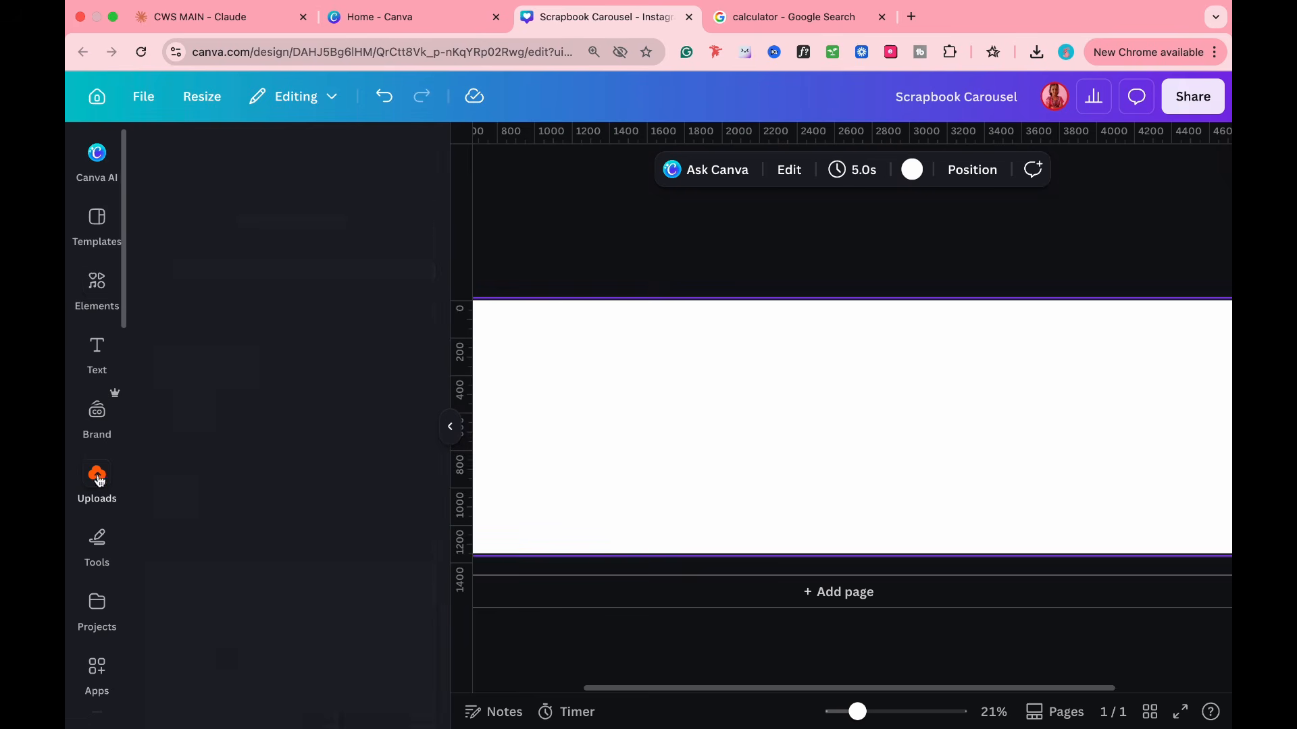
left_click(220, 206)
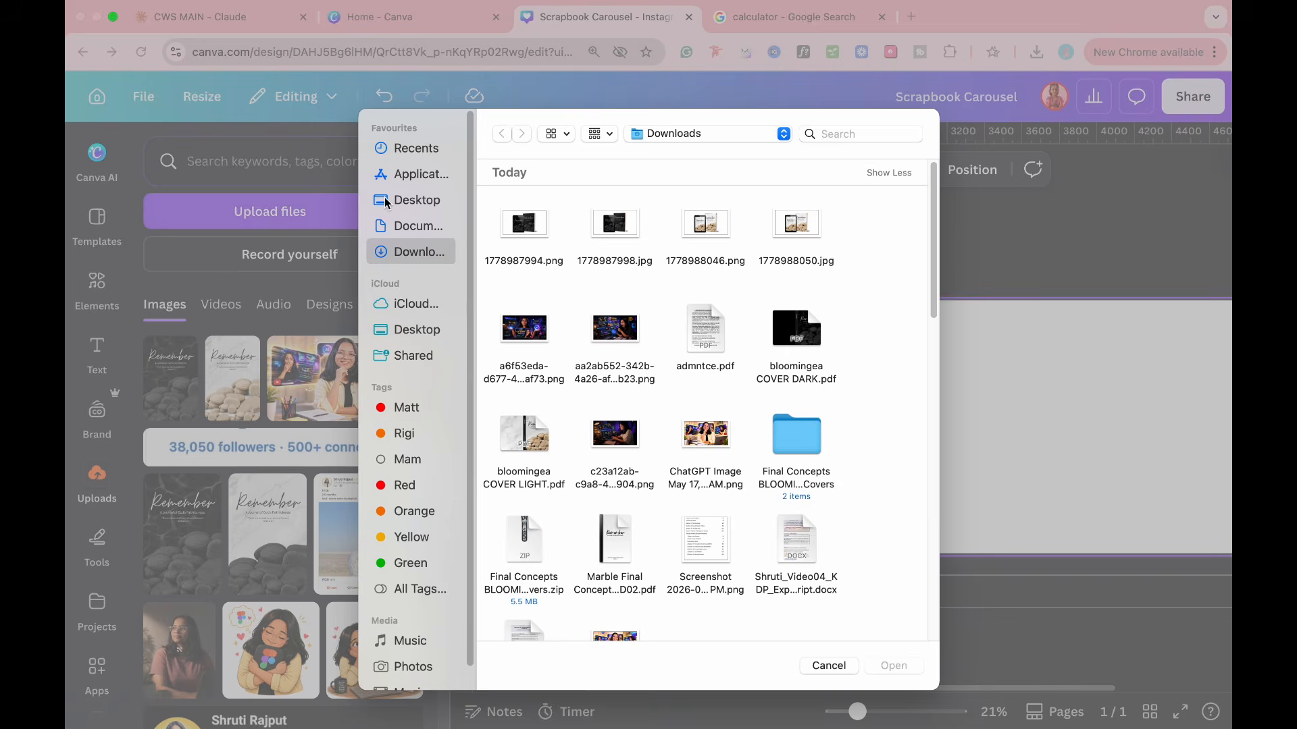
left_click(416, 200)
left_click_drag(578, 347, 593, 217)
key("Return")
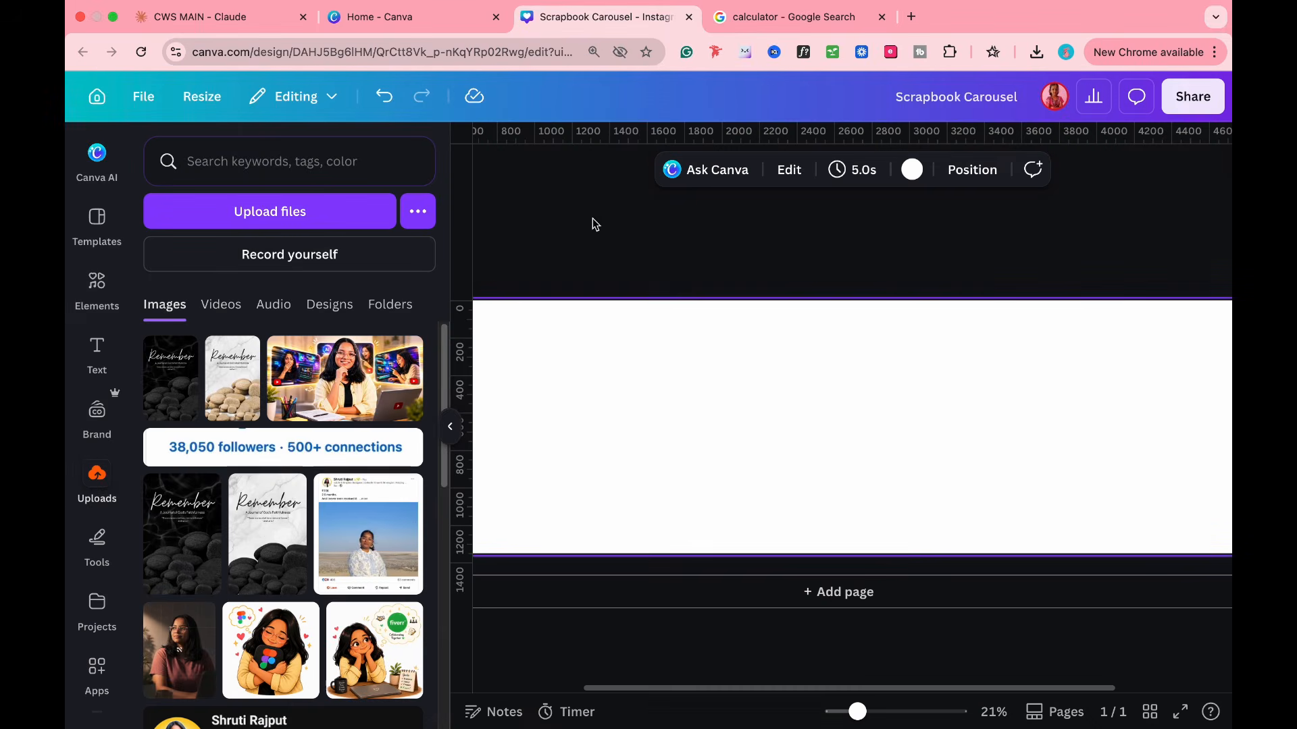
- Place the two uploaded scrapbook images side by side on page 1 and add a blank second page
left_click(196, 391)
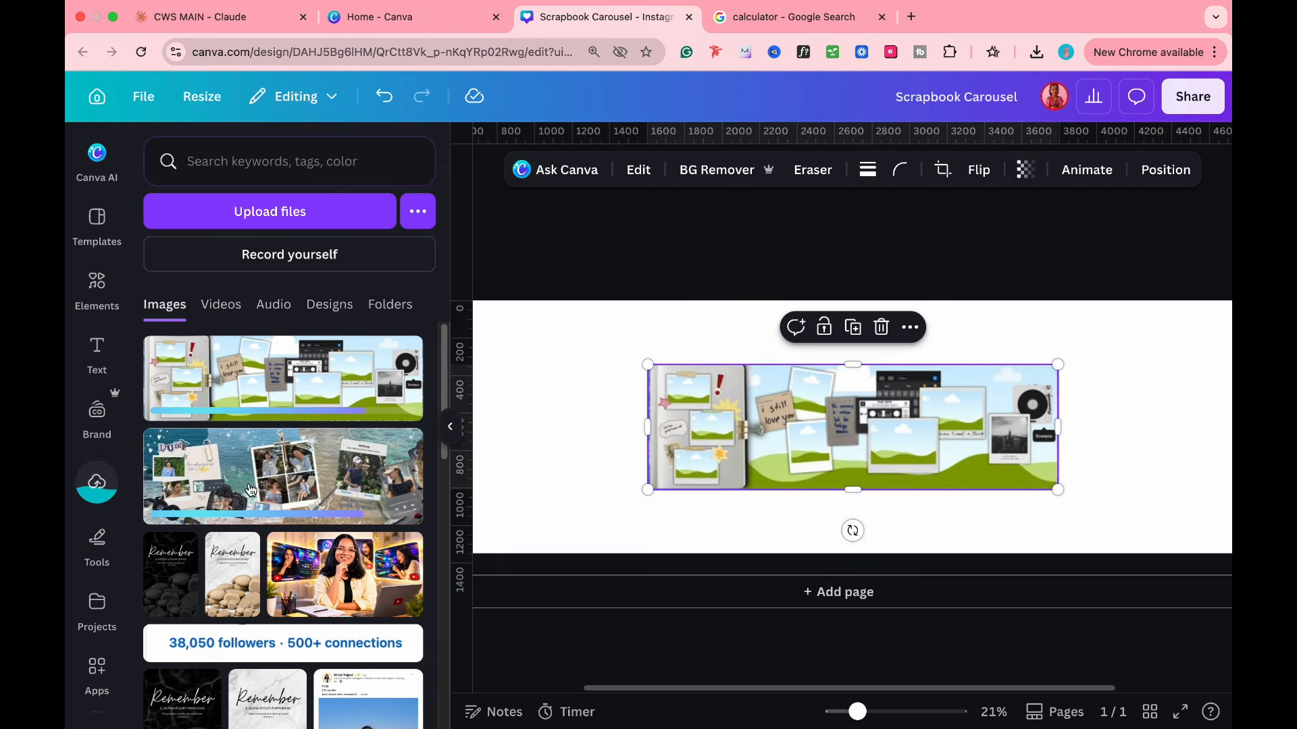
left_click(203, 476)
left_click(456, 442)
left_click_drag(674, 454, 380, 394)
left_click_drag(727, 428, 868, 389)
left_click(1186, 284)
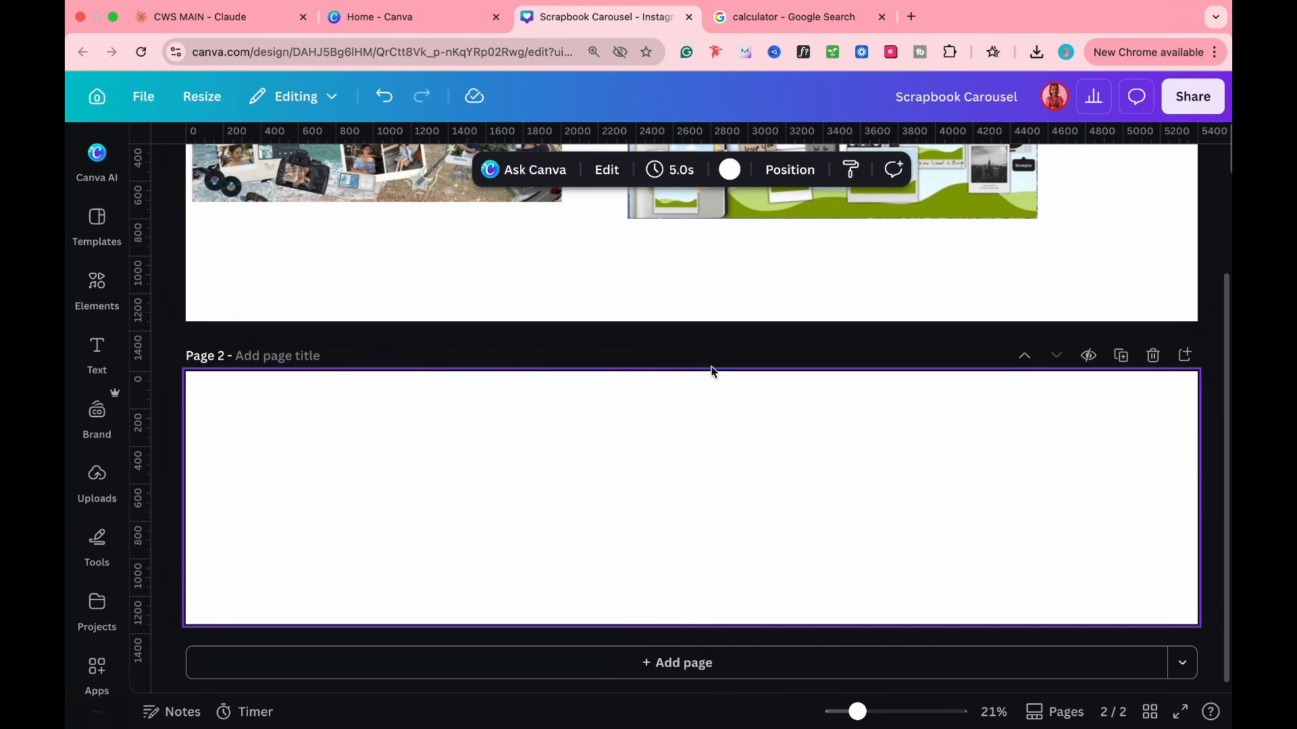
- Enlarge and align the two reference images so that together they span the width of page 1
scroll(458, 294, "down", 3)
left_click_drag(452, 252, 467, 304)
left_click(778, 252)
left_click_drag(778, 252, 764, 290)
left_click_drag(489, 351, 1106, 193)
left_click_drag(1000, 255, 992, 268)
left_click(222, 432)
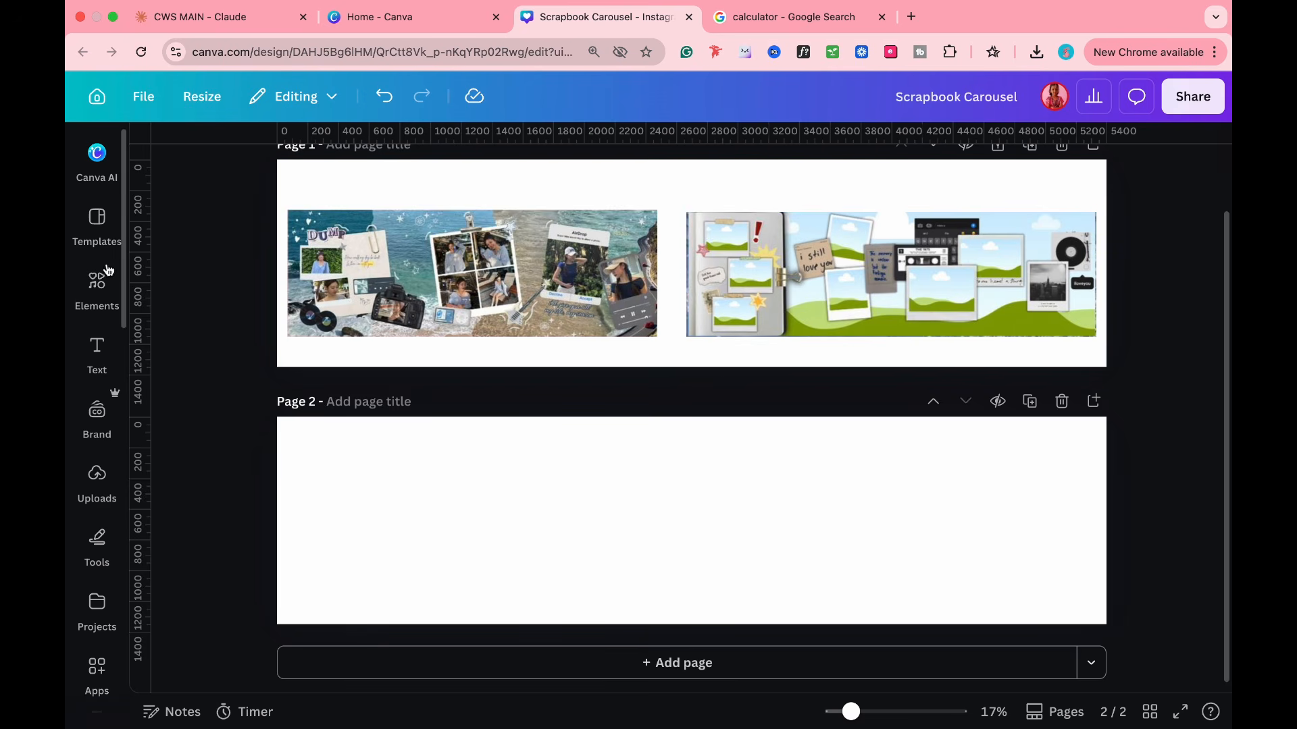
- Search the design elements for "Scrap" and restrict the results to graphics
left_click(97, 290)
left_click(229, 170)
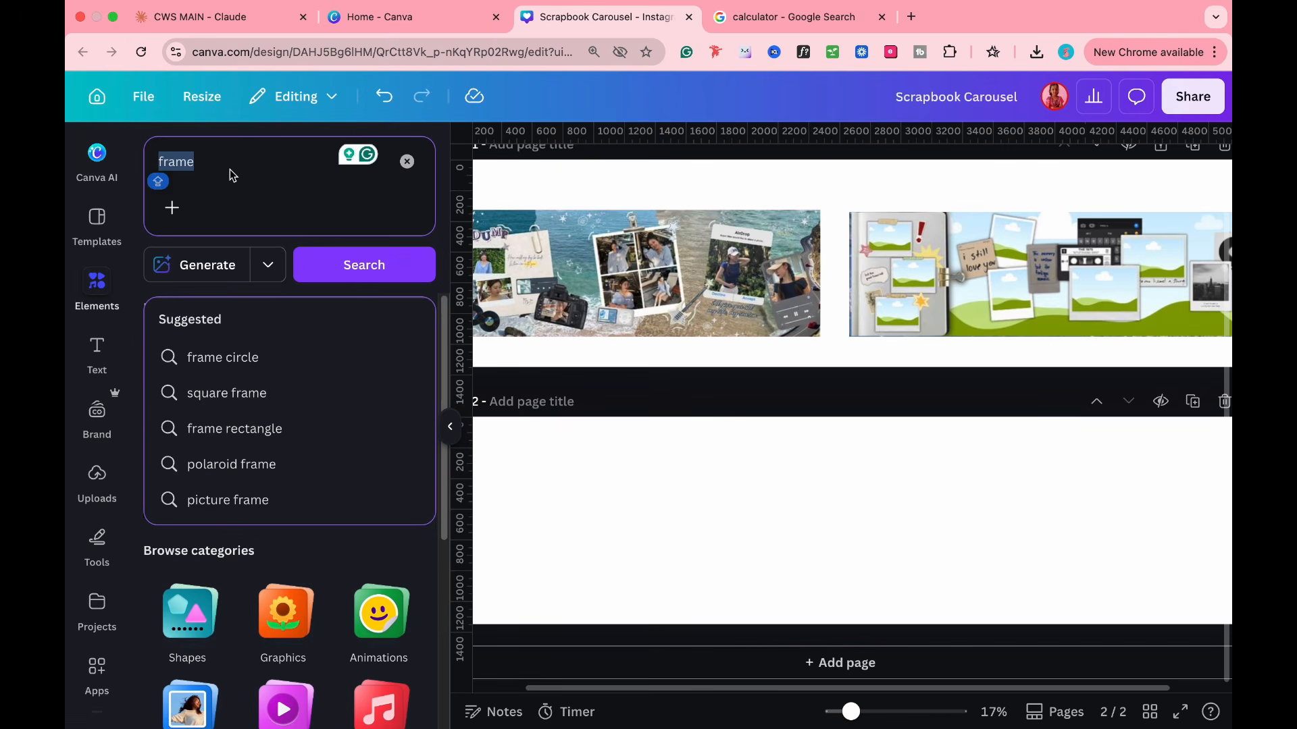
type("Scrap")
key("Return")
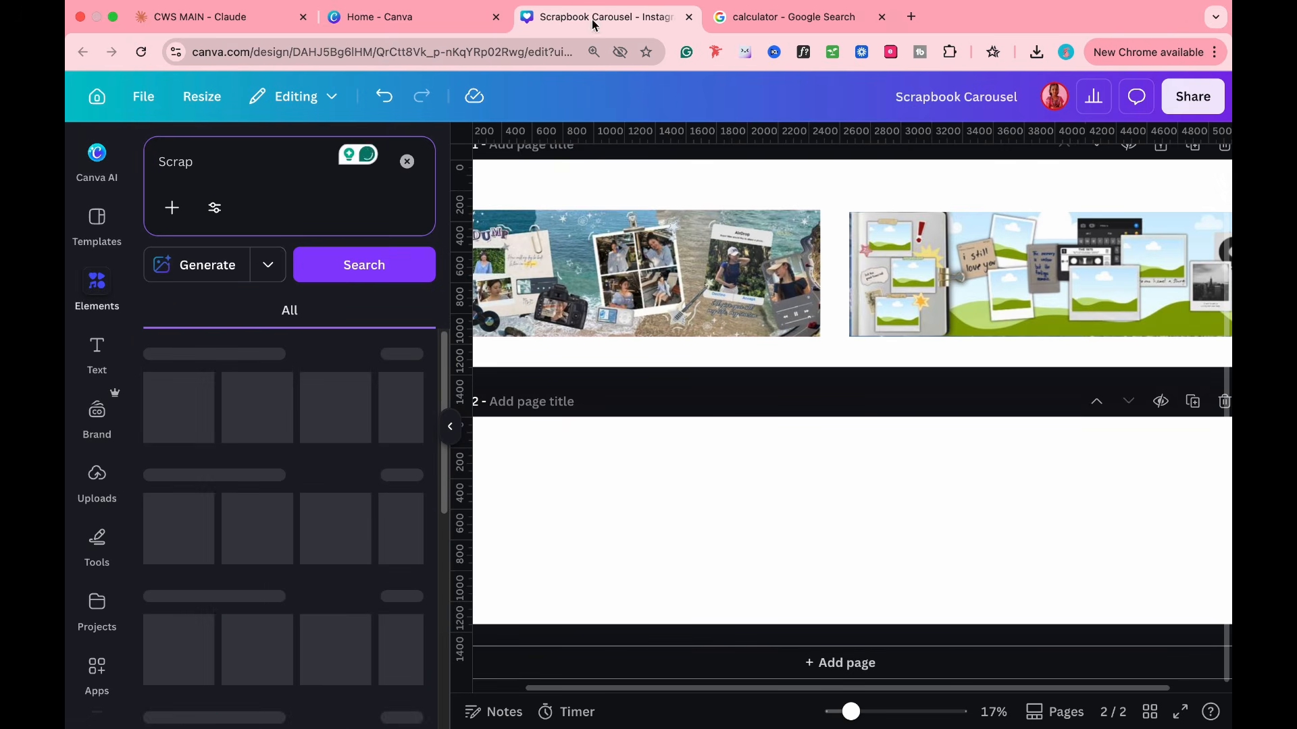
left_click(208, 311)
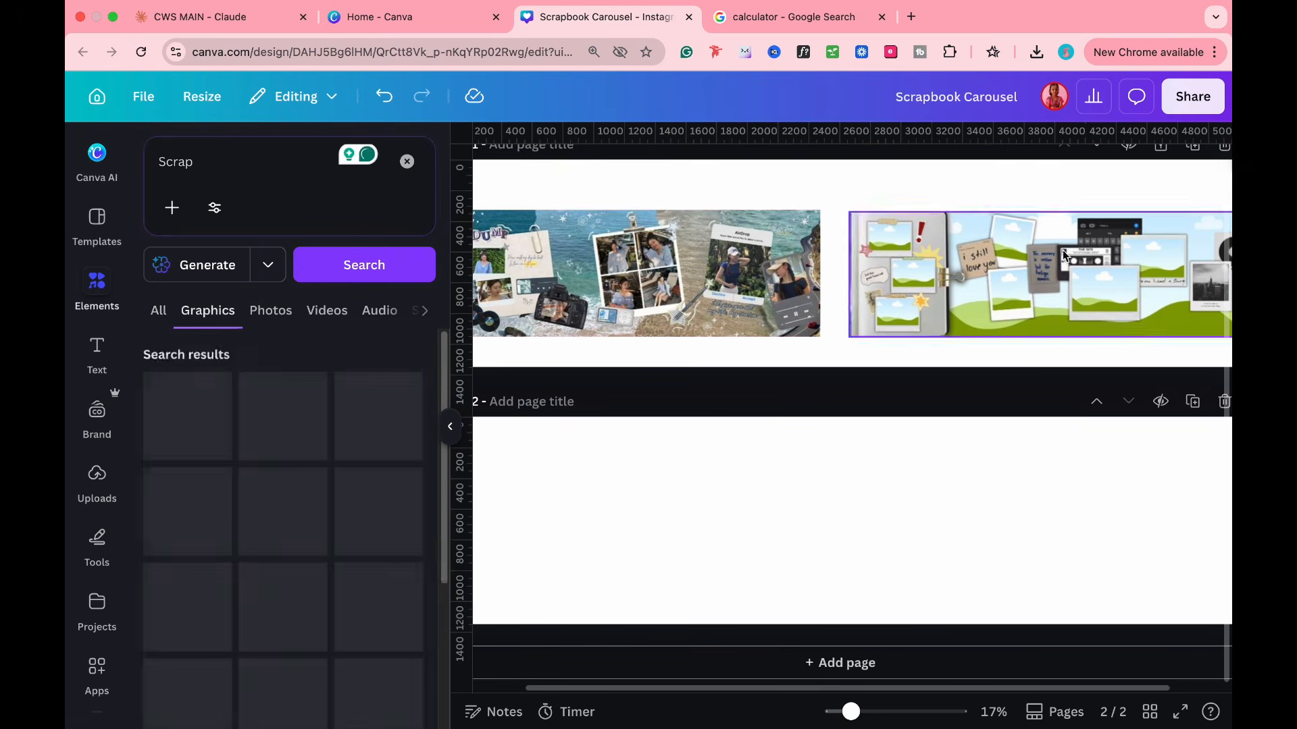
- Examine the scrap graphics for usable torn paper, flowers, hearts, stars and other scrapbook decorations
scroll(426, 417, "down", 2)
scroll(247, 504, "down", 10)
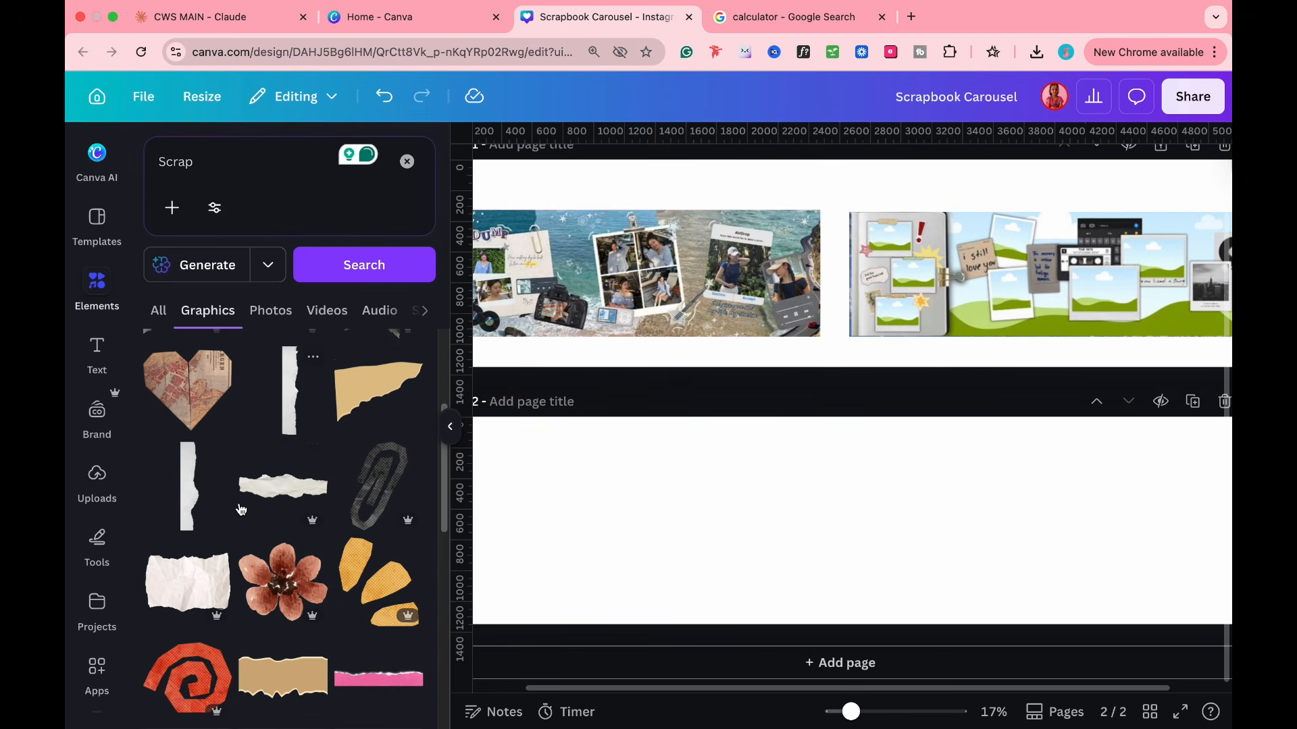
scroll(250, 502, "down", 2)
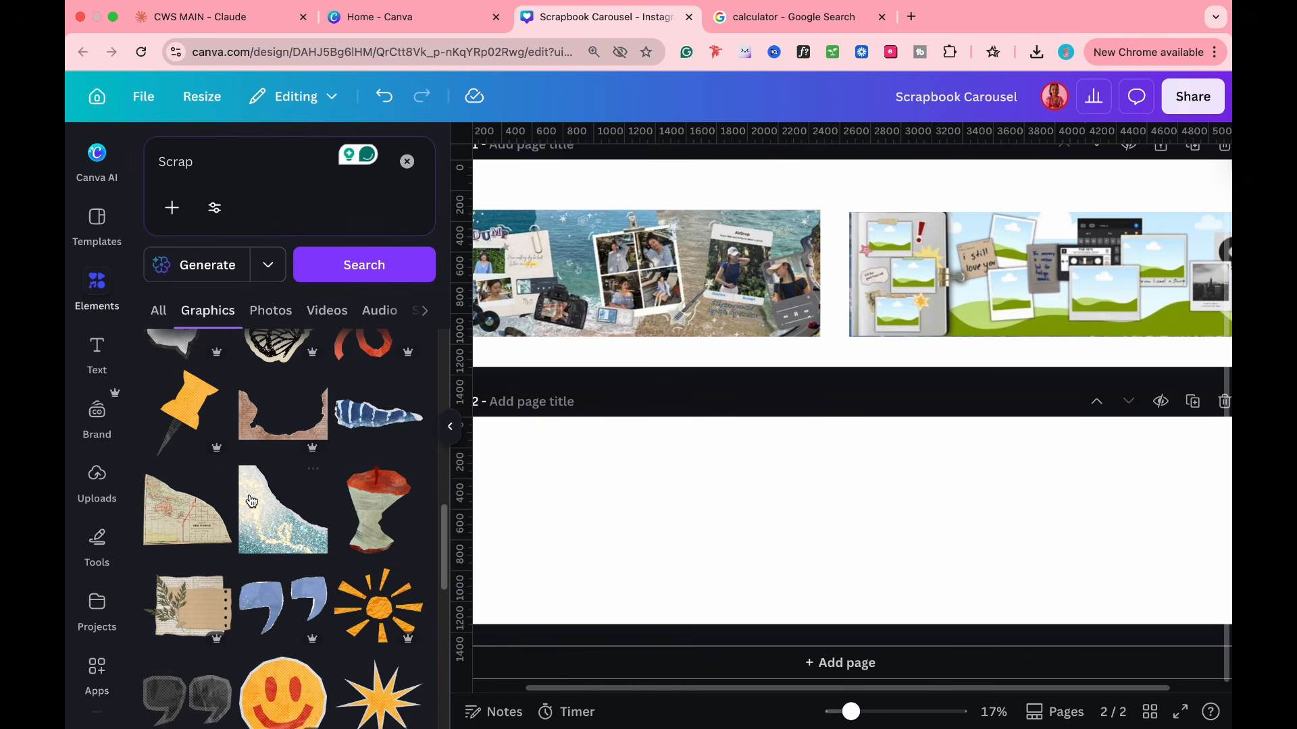
scroll(252, 500, "down", 6)
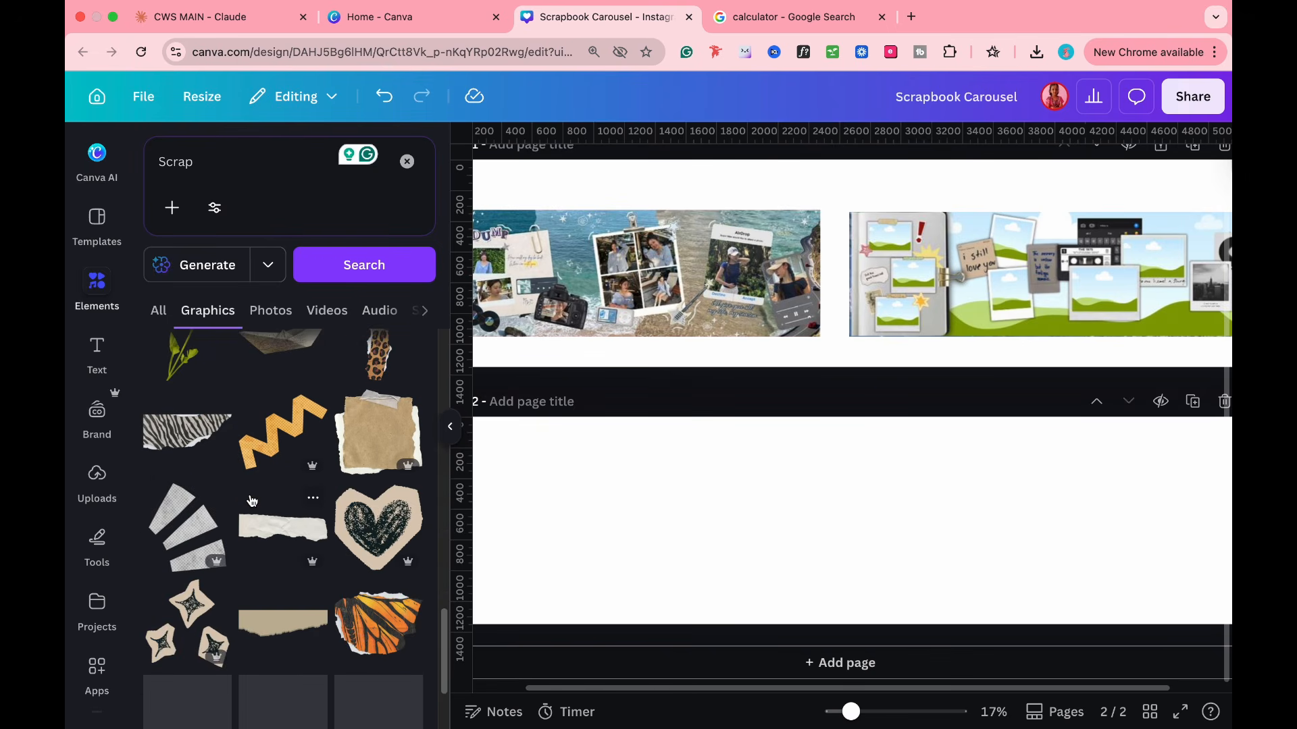
scroll(406, 481, "down", 5)
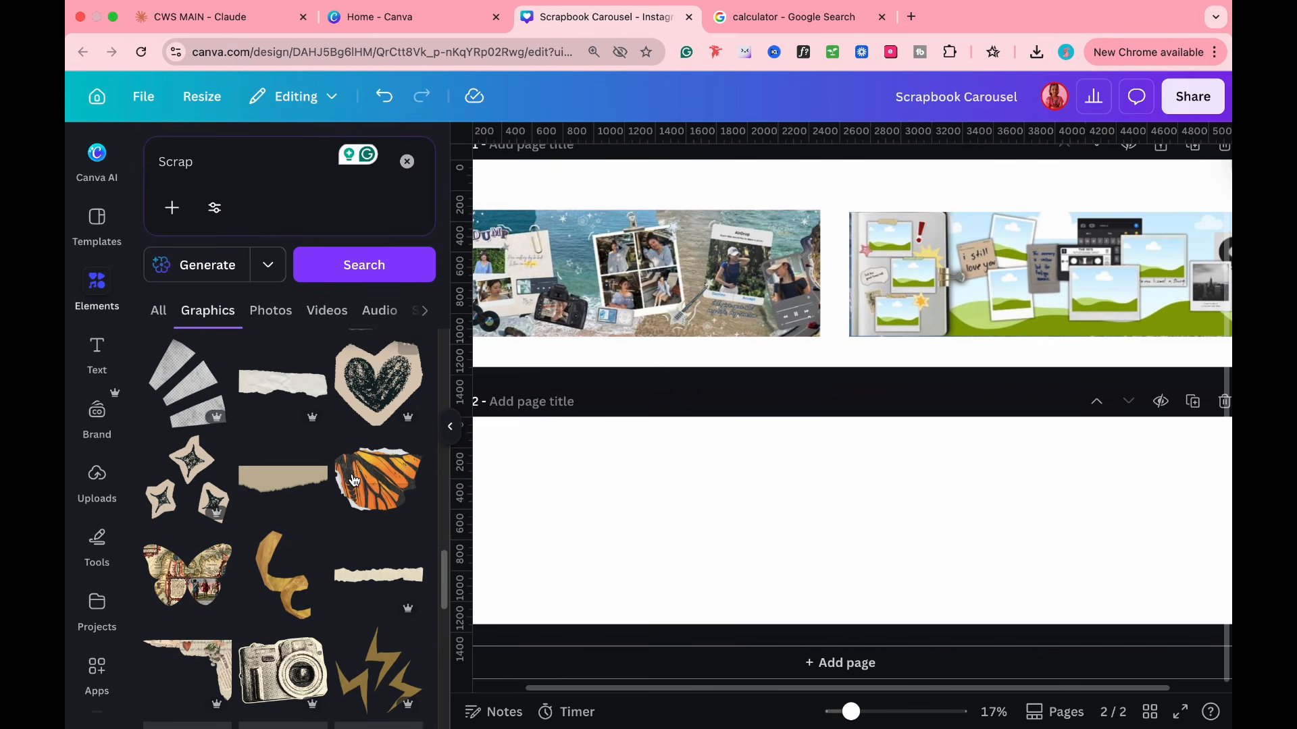
scroll(354, 480, "down", 6)
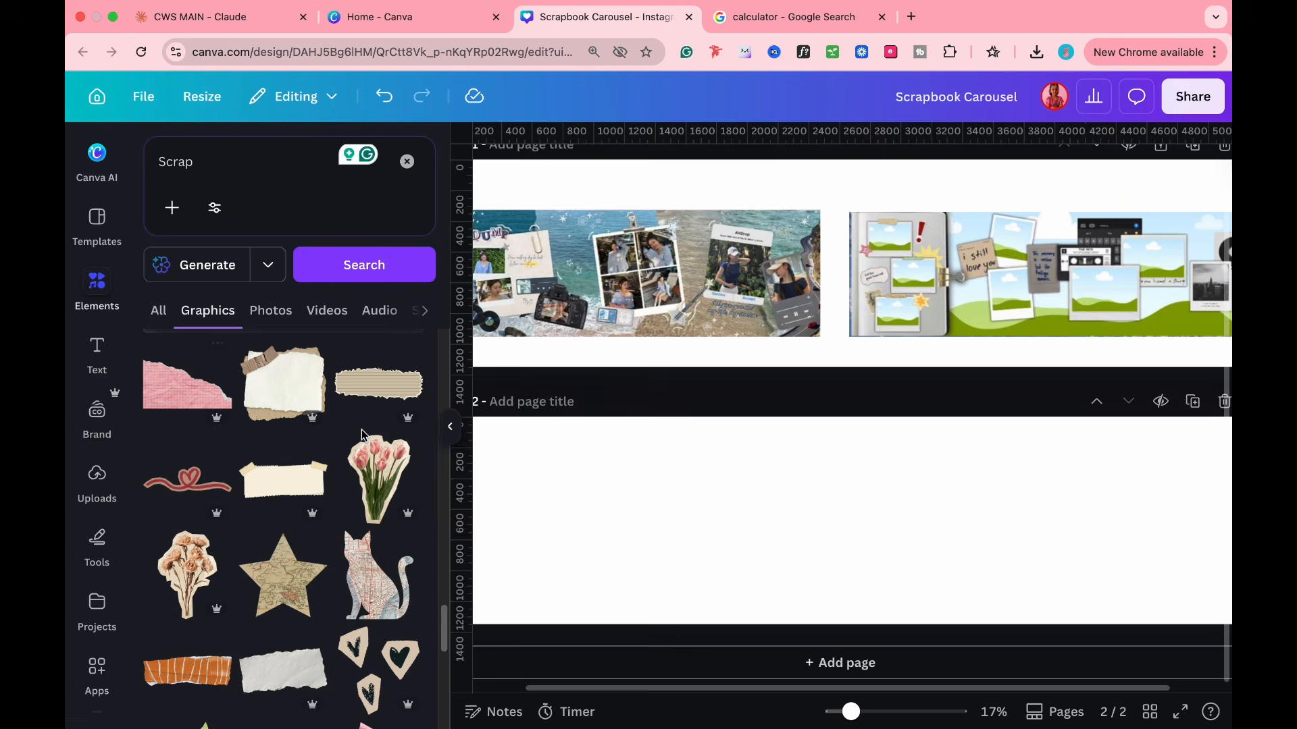
scroll(358, 459, "down", 5)
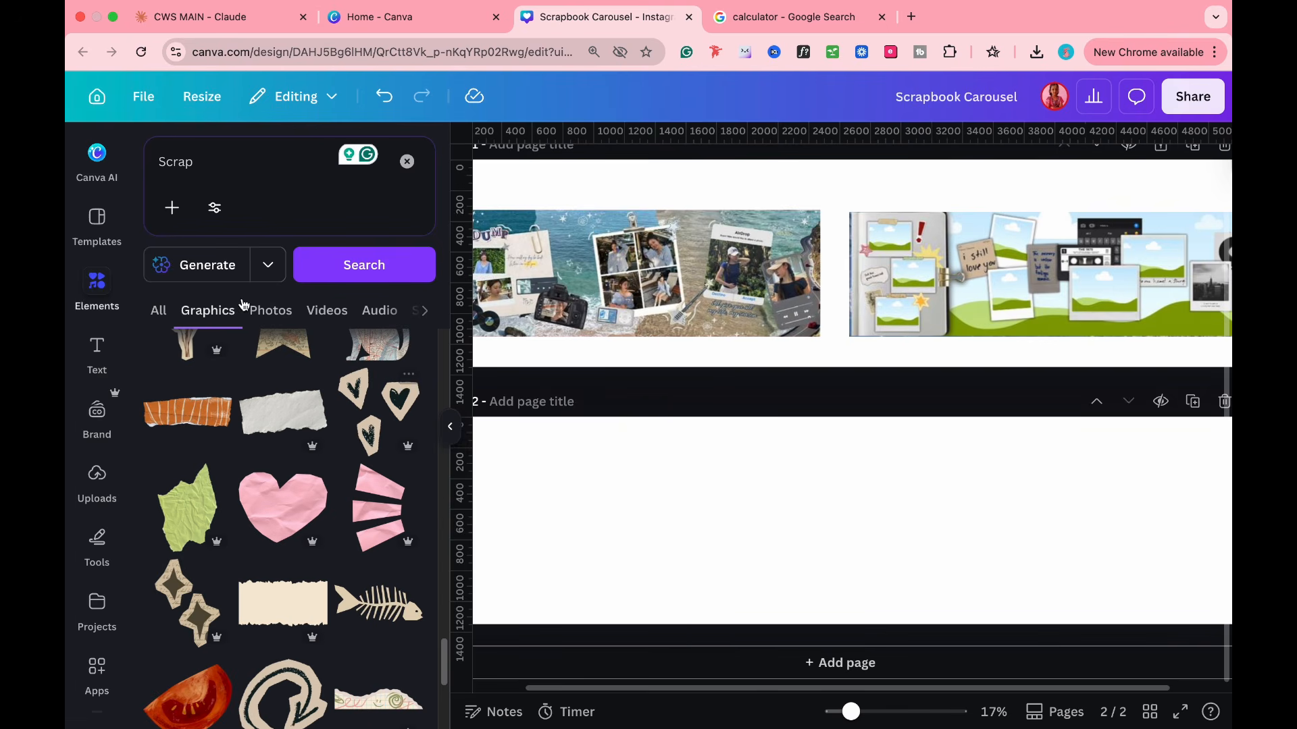
scroll(292, 568, "down", 5)
scroll(296, 569, "down", 4)
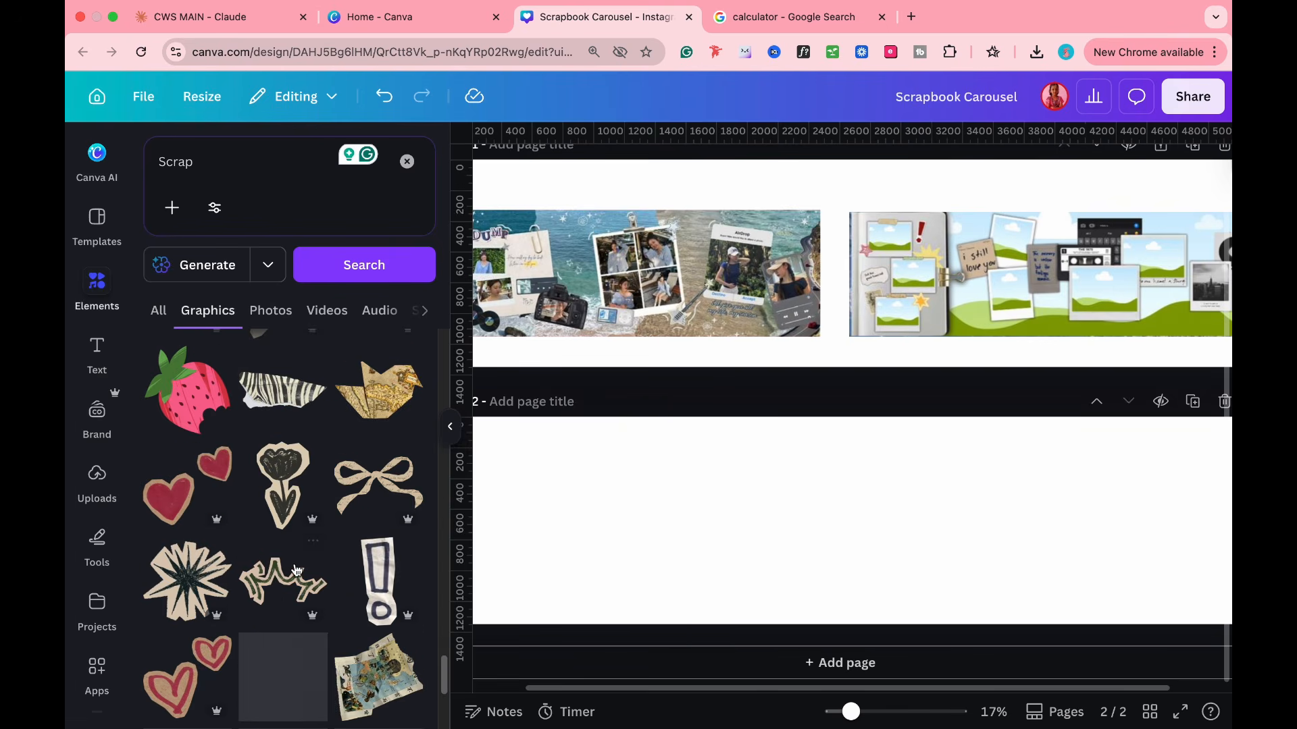
scroll(295, 569, "down", 4)
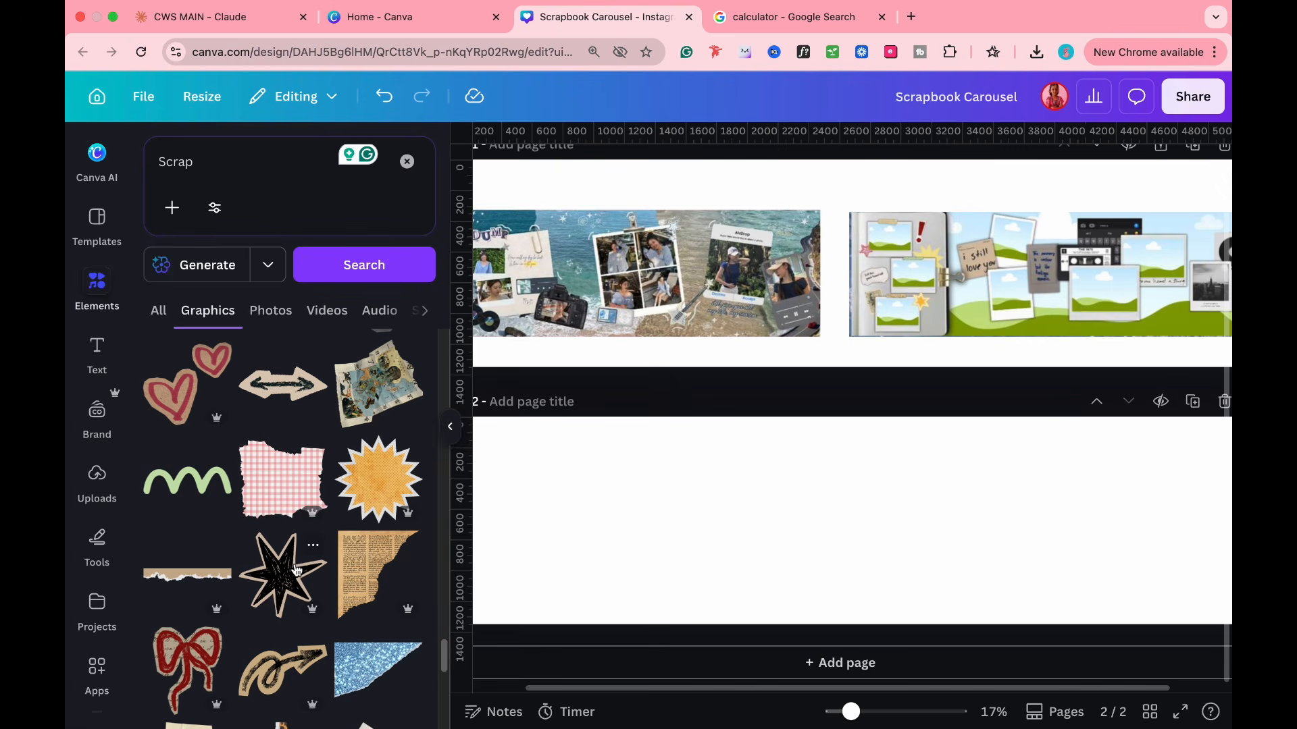
- Search graphics for "polaroid frame" and add the blue-flower and orange-flower frames to page 2, with the first enlarged near the page's left edge
left_click(203, 168)
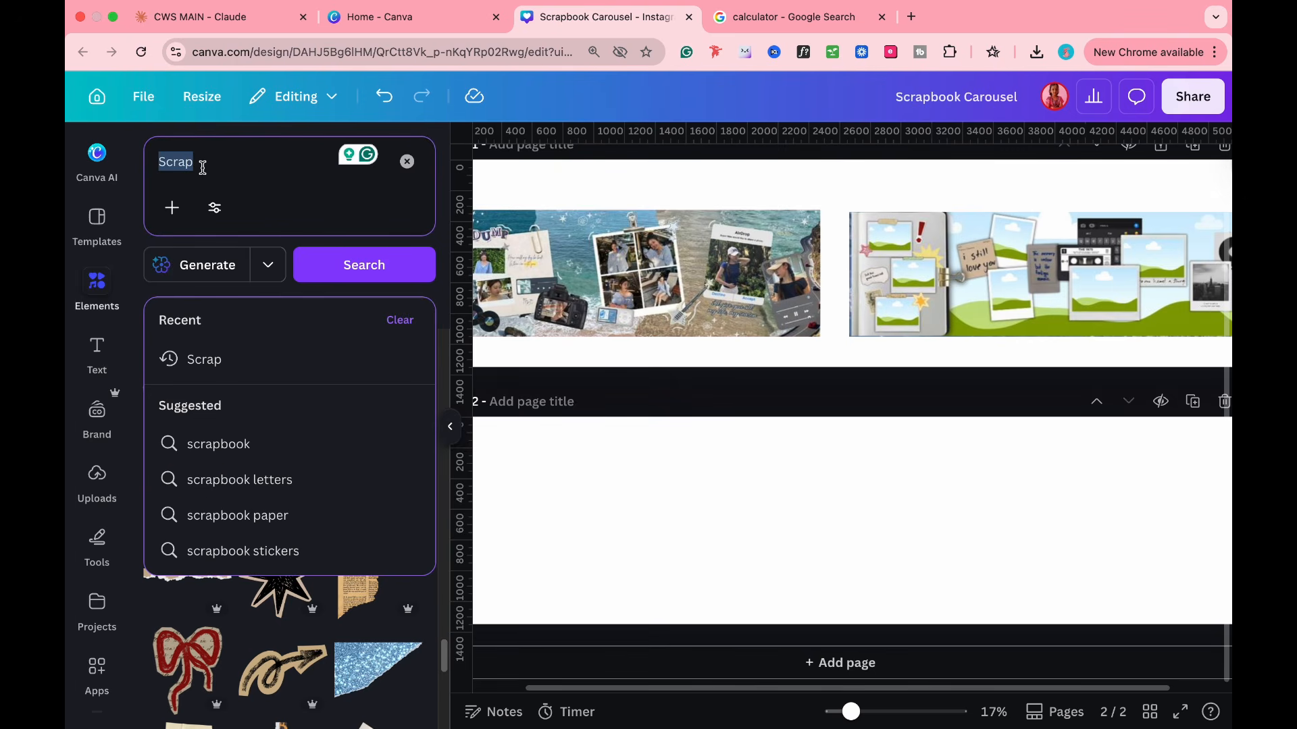
type("pol")
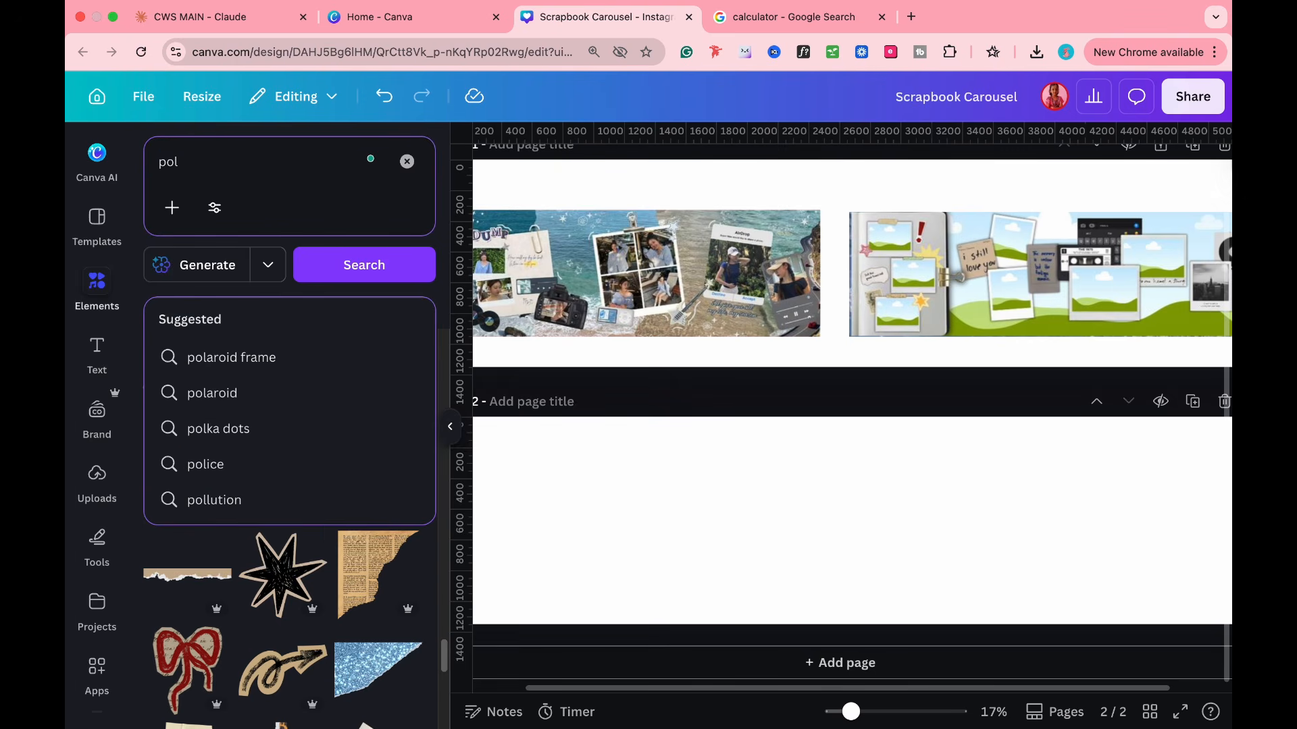
left_click(276, 360)
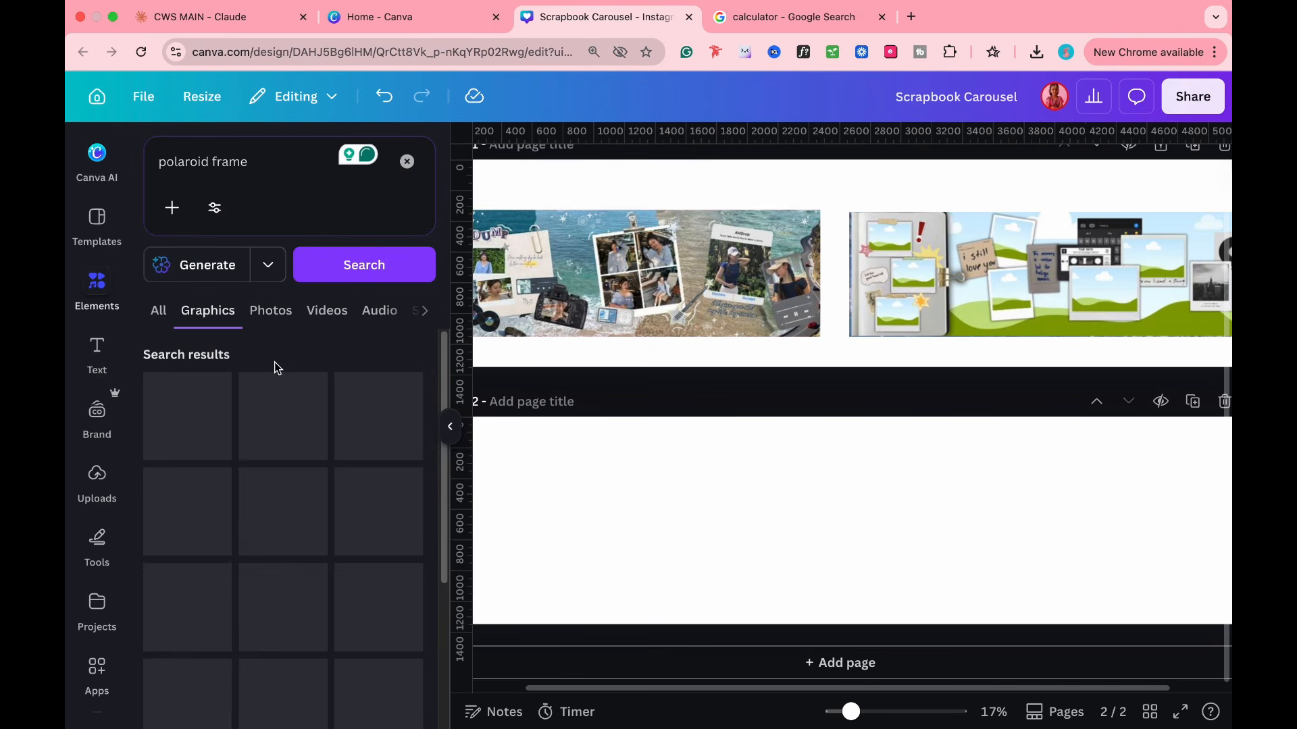
scroll(394, 503, "down", 3)
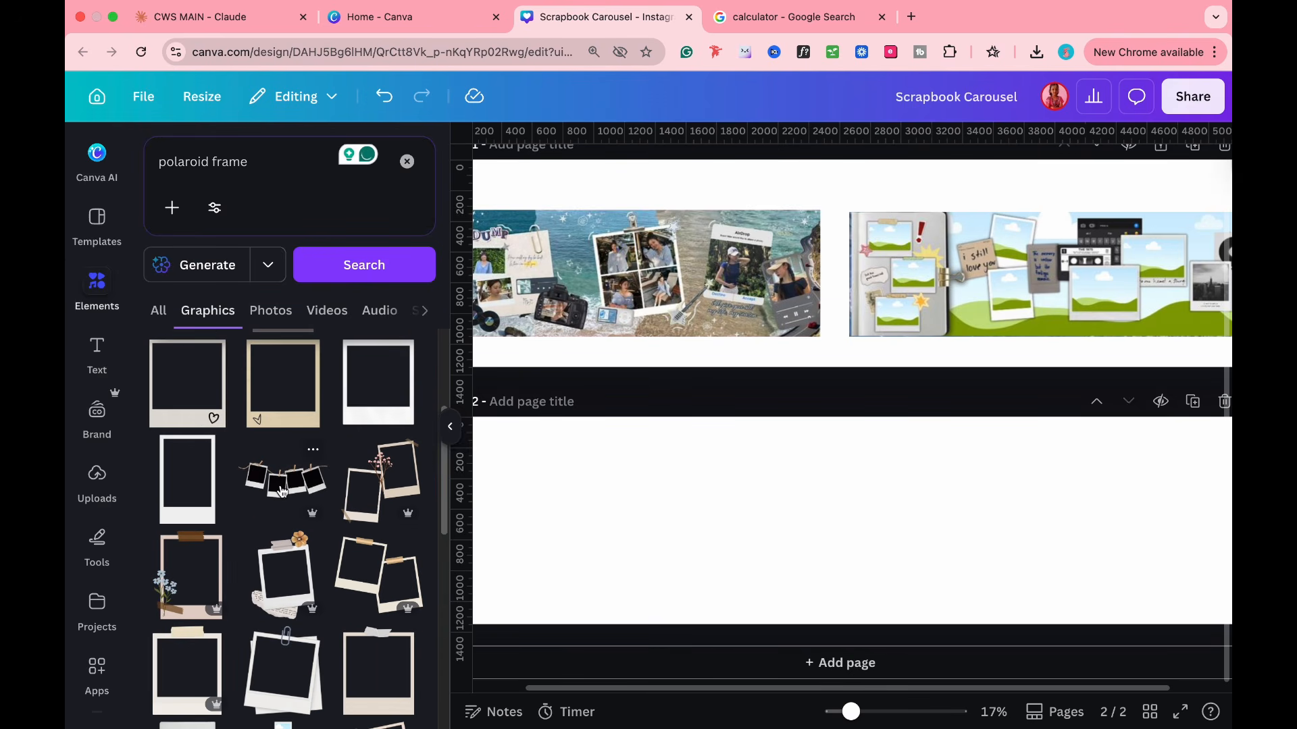
left_click(200, 556)
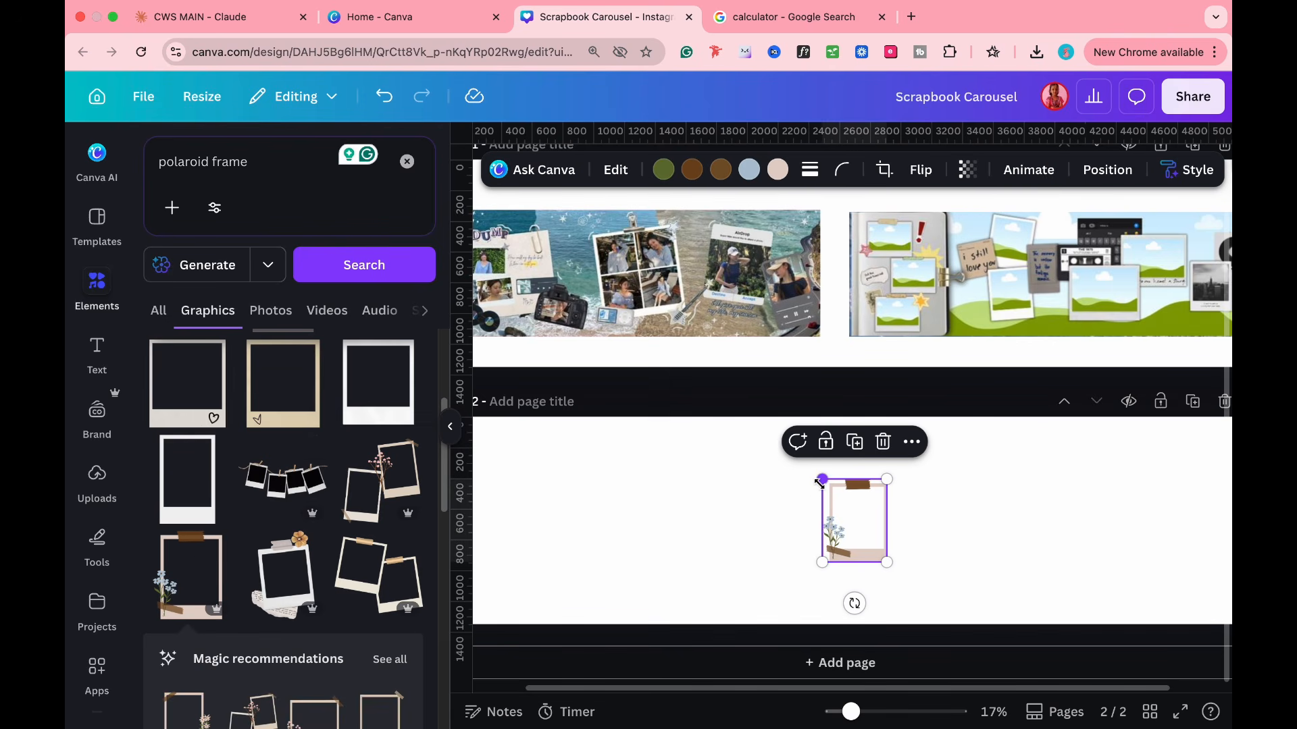
left_click_drag(819, 483, 581, 520)
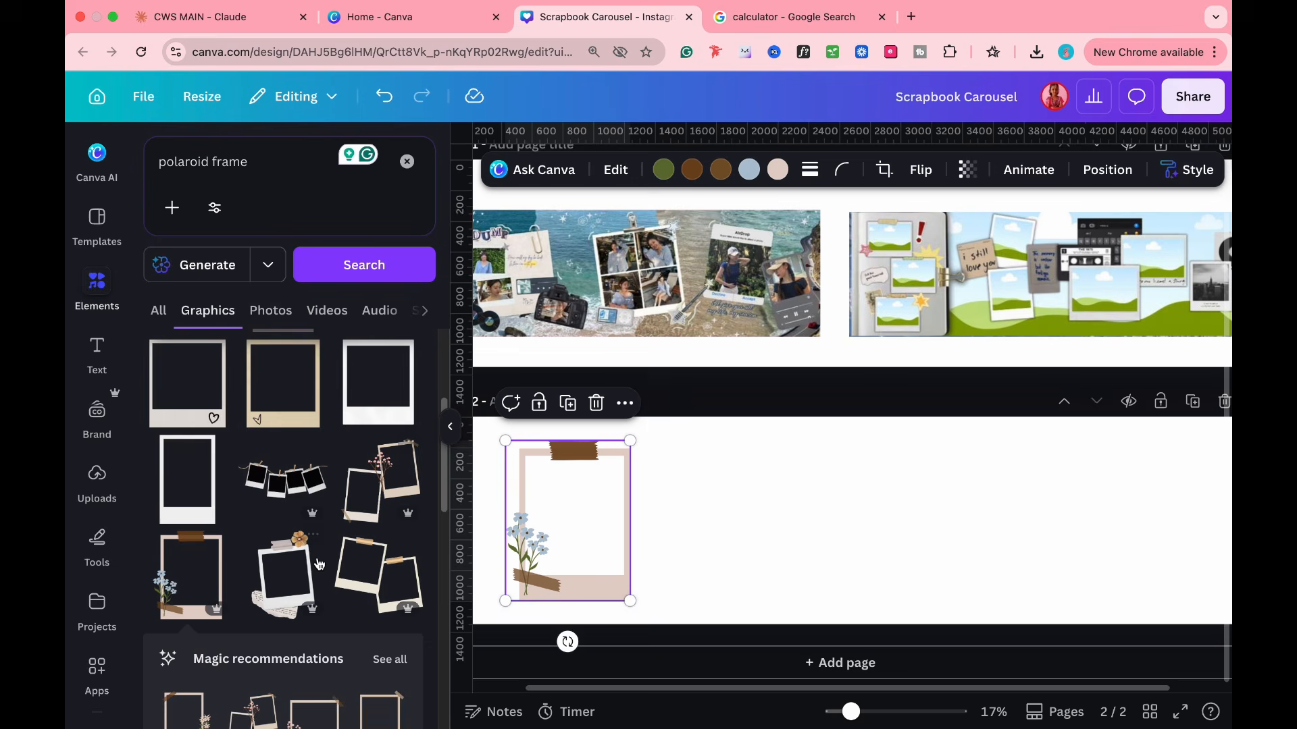
scroll(298, 562, "down", 1)
left_click(307, 538)
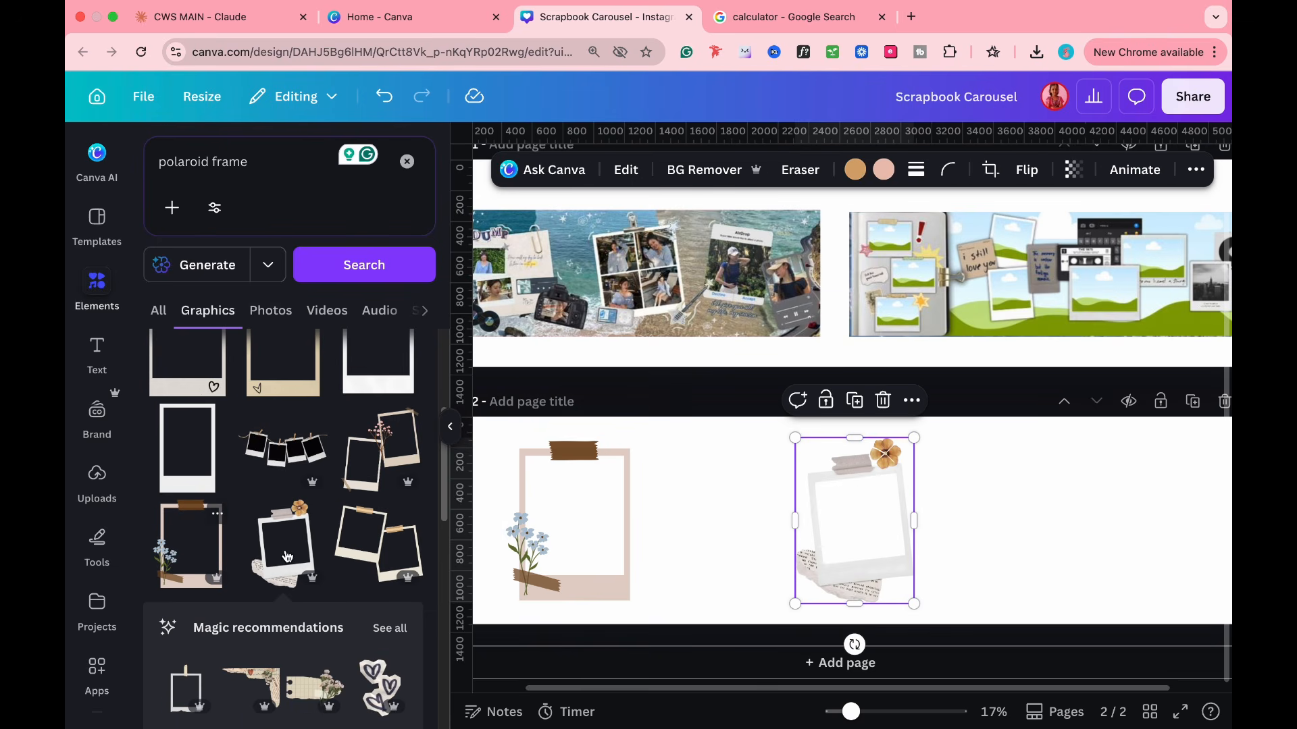
- Add the two double-polaroid graphics, one taped and one with a twig, and position them on either side of the orange-flower frame
left_click(370, 536)
left_click_drag(815, 511, 1003, 508)
left_click(386, 474)
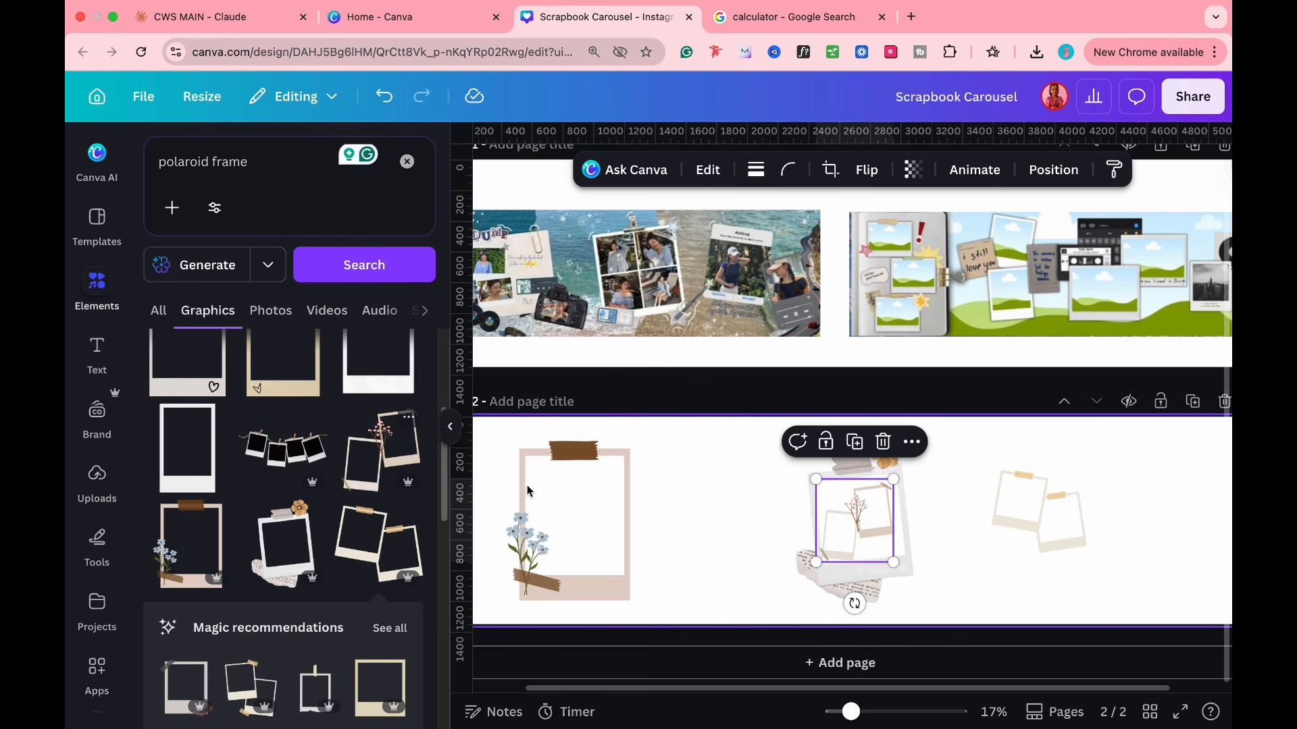
left_click_drag(840, 521, 679, 520)
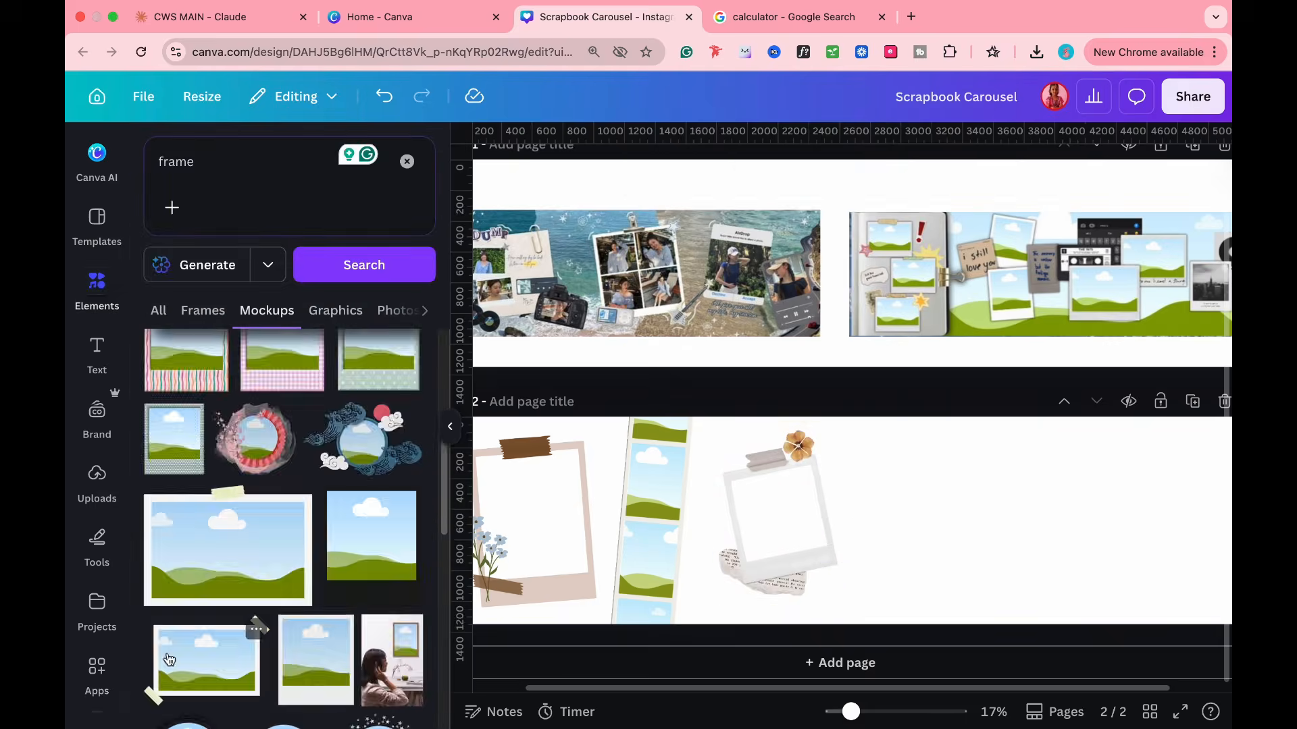
- Search for "rectangle" and place a portrait rectangular photo frame over the blue-flower polaroid on page 2
double_click(172, 161)
type("rectangle")
key("Return")
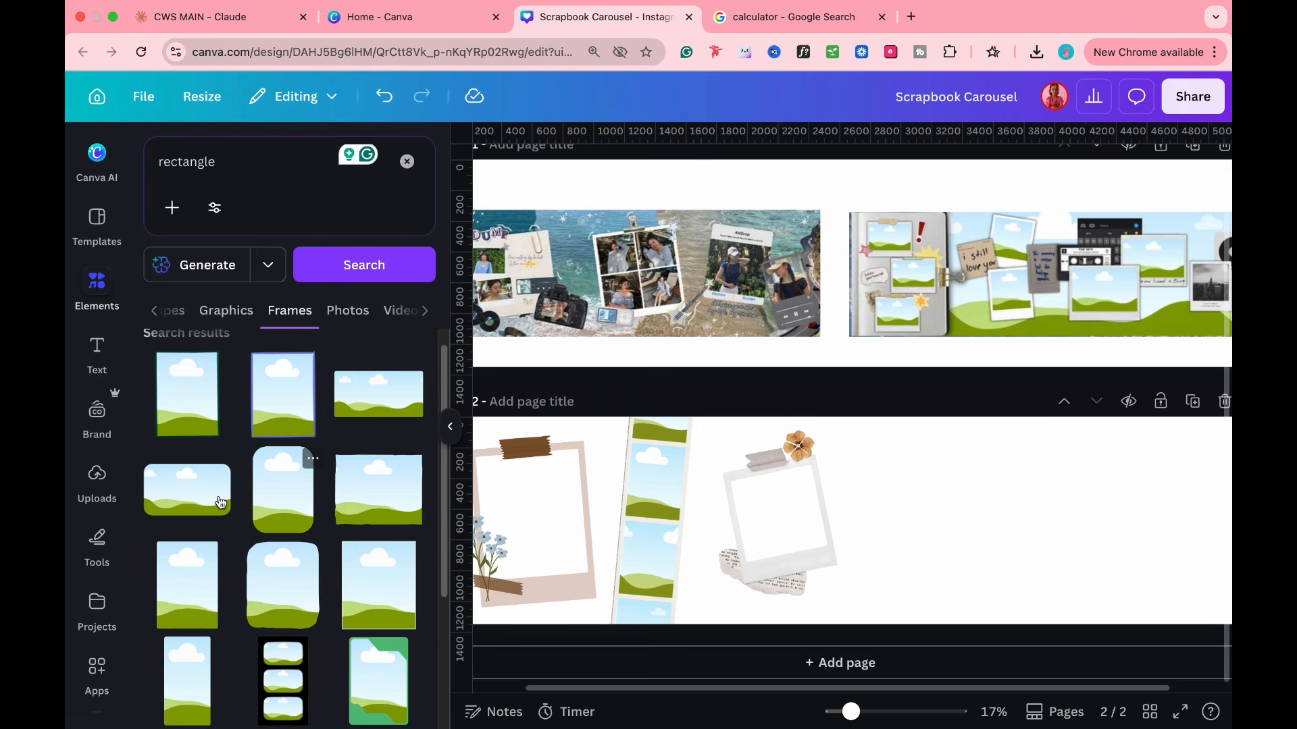
scroll(214, 501, "down", 2)
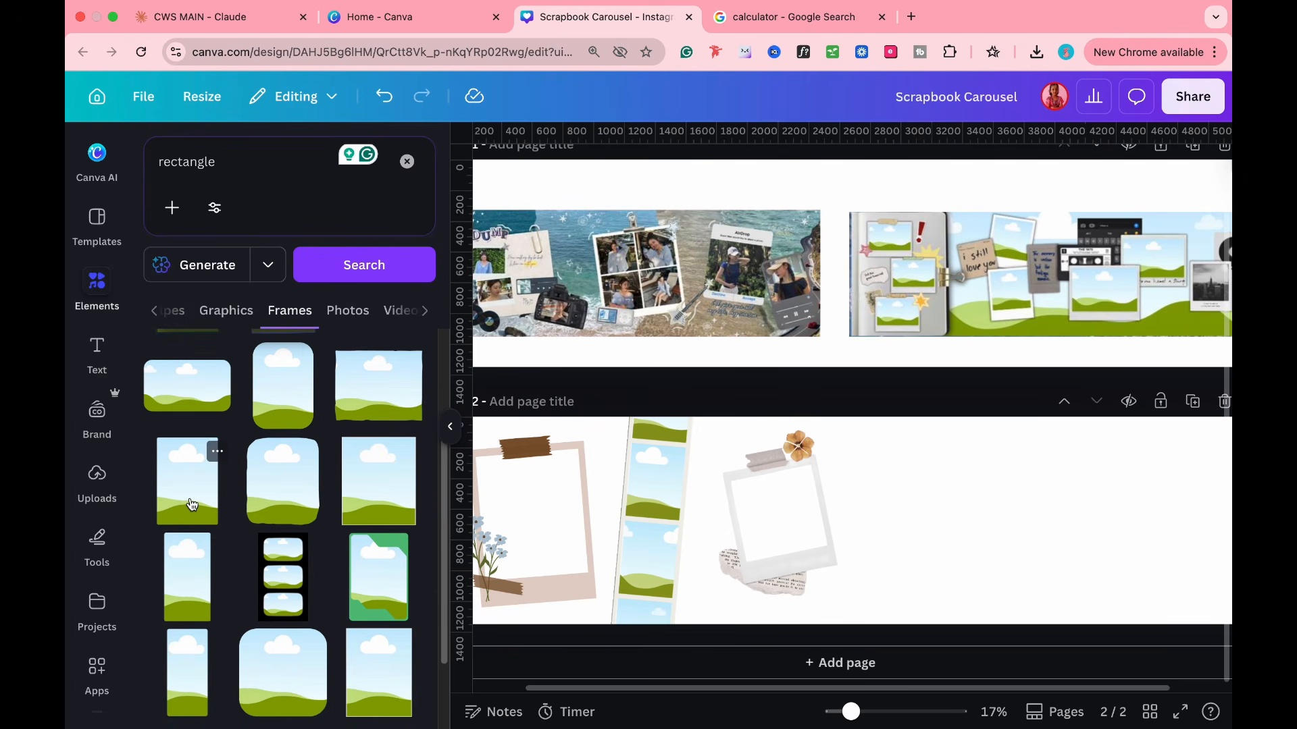
left_click(189, 503)
left_click_drag(837, 529, 508, 523)
- Rotate, reposition and enlarge the rectangular photo frame to match the tilt and cover the opening of the blue-flower polaroid
left_click(451, 432)
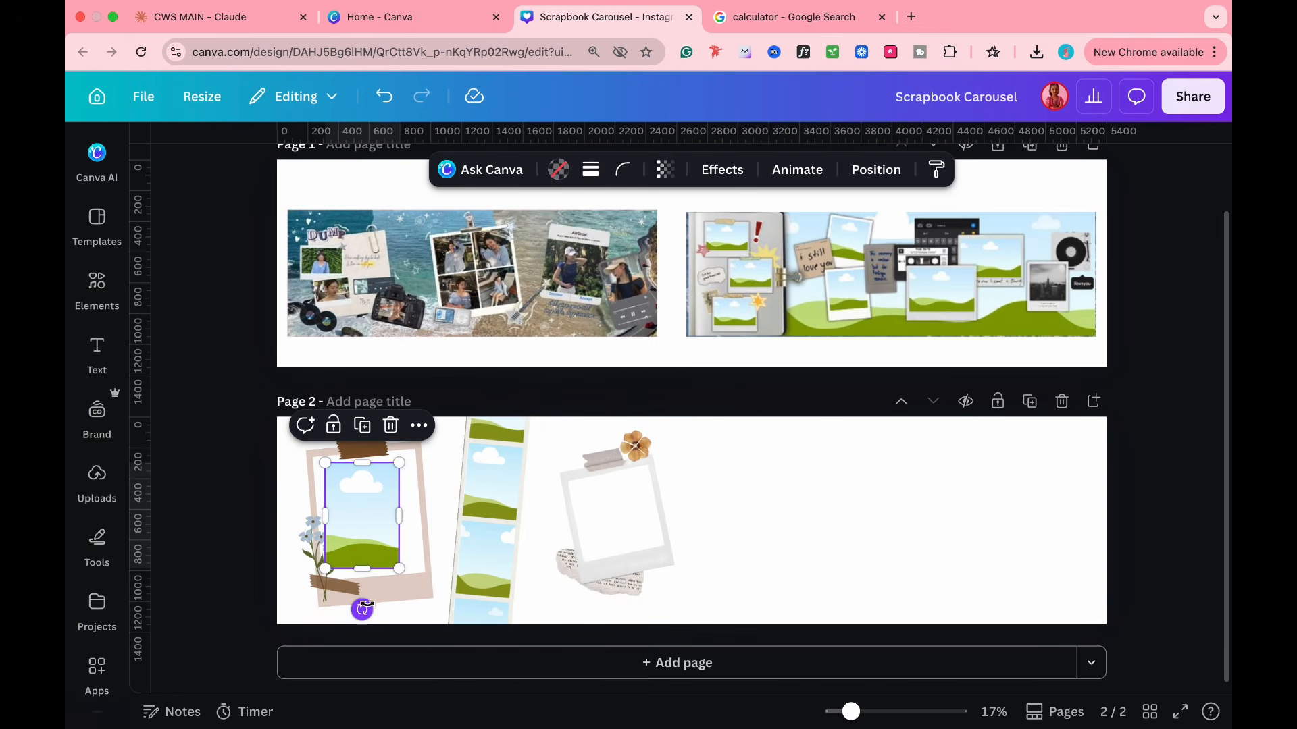
left_click_drag(366, 605, 372, 608)
left_click_drag(352, 531, 337, 515)
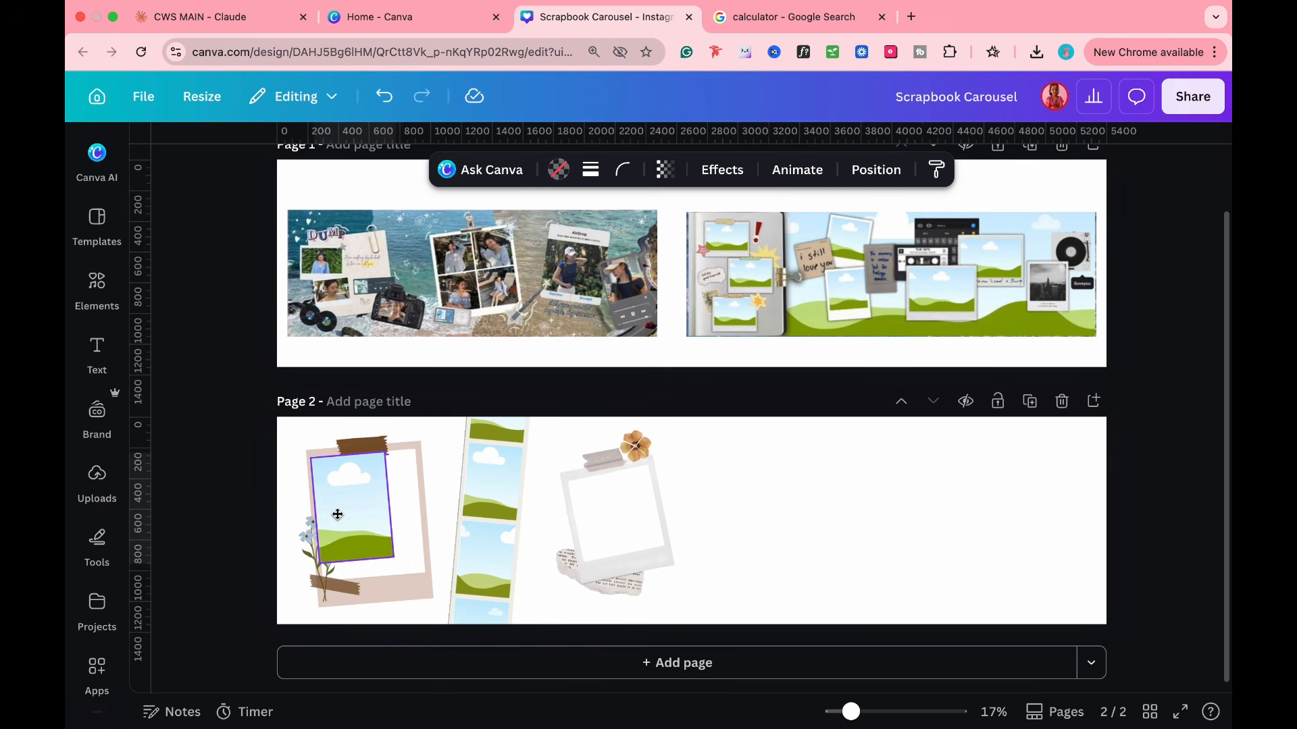
left_click_drag(391, 554, 425, 543)
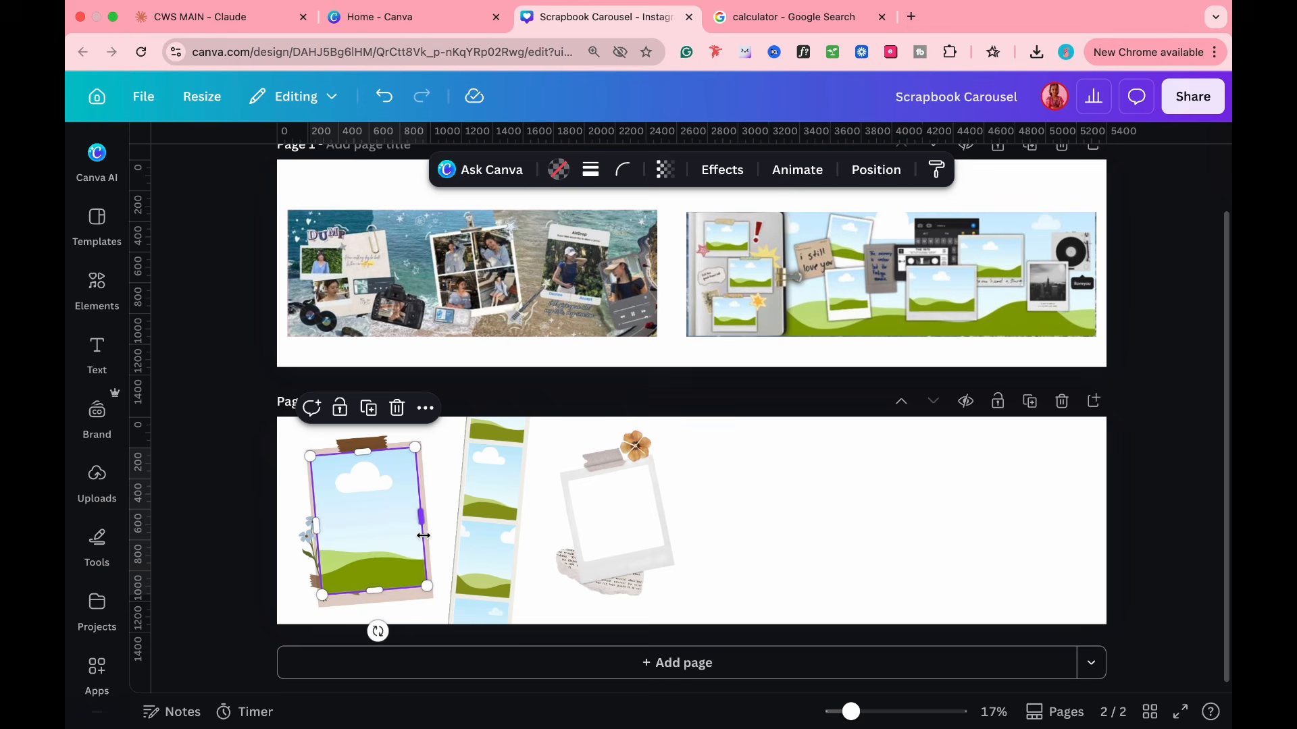
- Duplicate the rectangular photo frame onto the orange-flower polaroid, then rotate and shrink the copy to match the polaroid's opening
left_click(740, 485)
left_click(409, 537)
left_click_drag(408, 537, 677, 552, "alt")
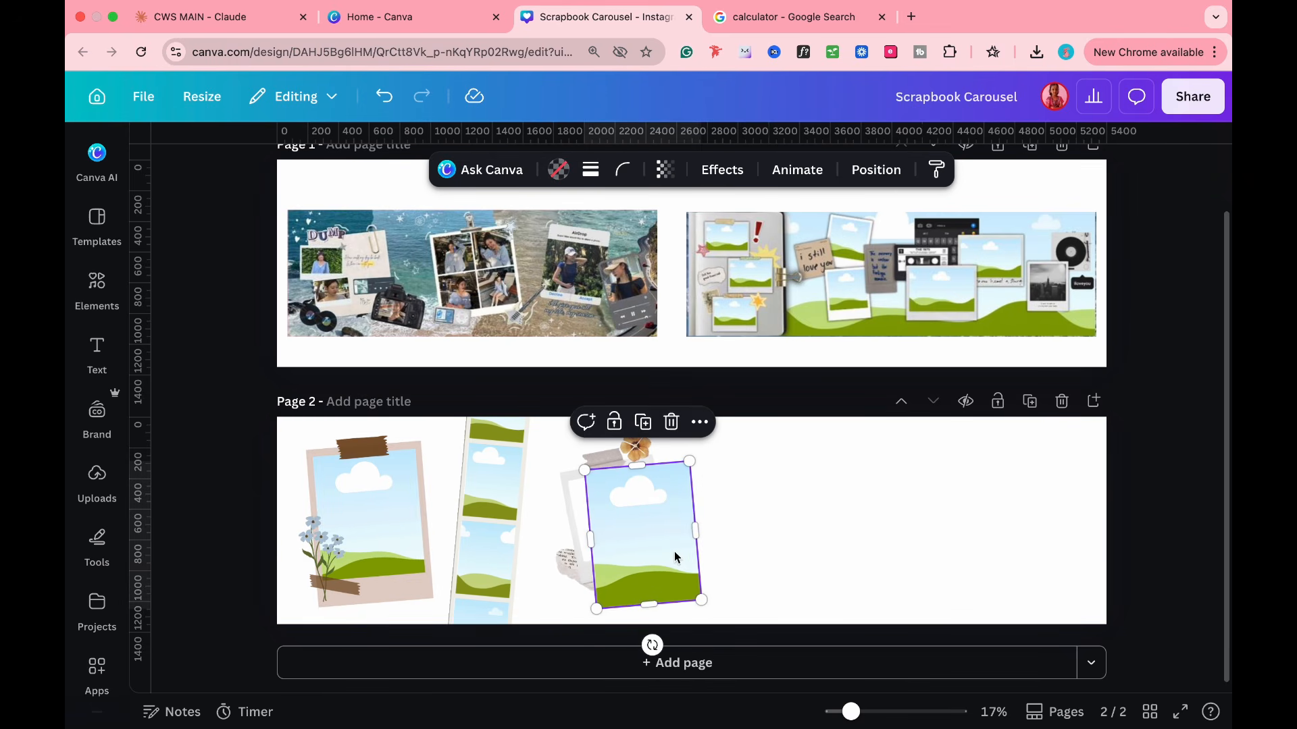
left_click_drag(652, 644, 664, 642)
left_click_drag(660, 556, 646, 551)
left_click_drag(691, 594, 656, 555)
left_click_drag(649, 512, 666, 540)
left_click_drag(591, 538, 595, 543)
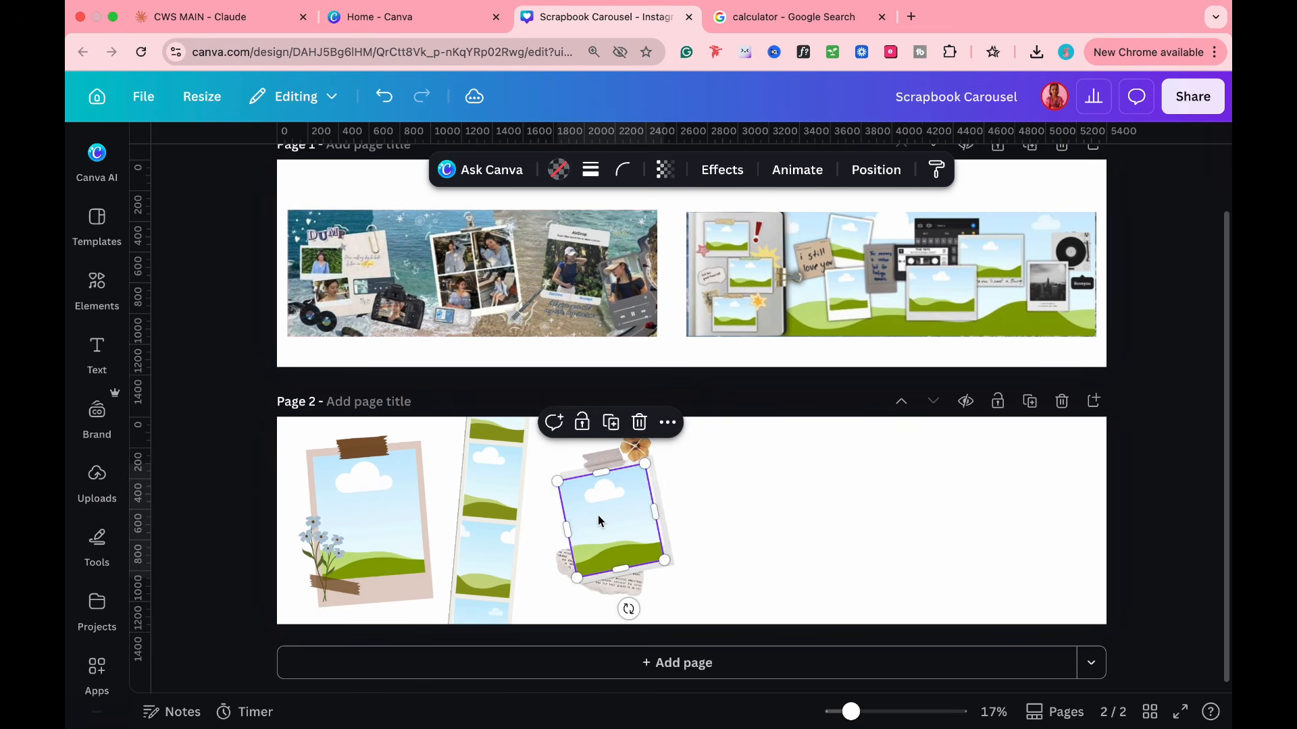
- Bring the orange-flower polaroid graphic in front of its photo frame and group the two
left_click(646, 497)
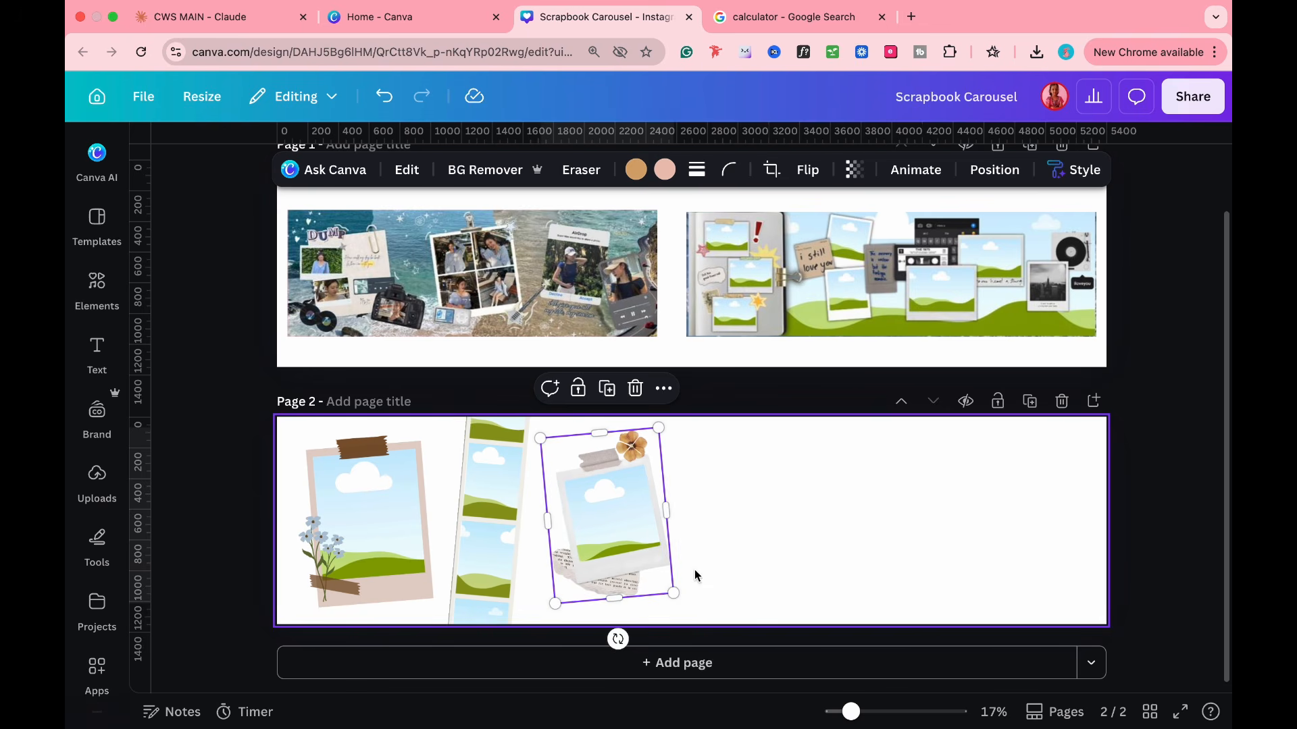
left_click_drag(685, 461, 578, 554)
key("super+g")
left_click(723, 563)
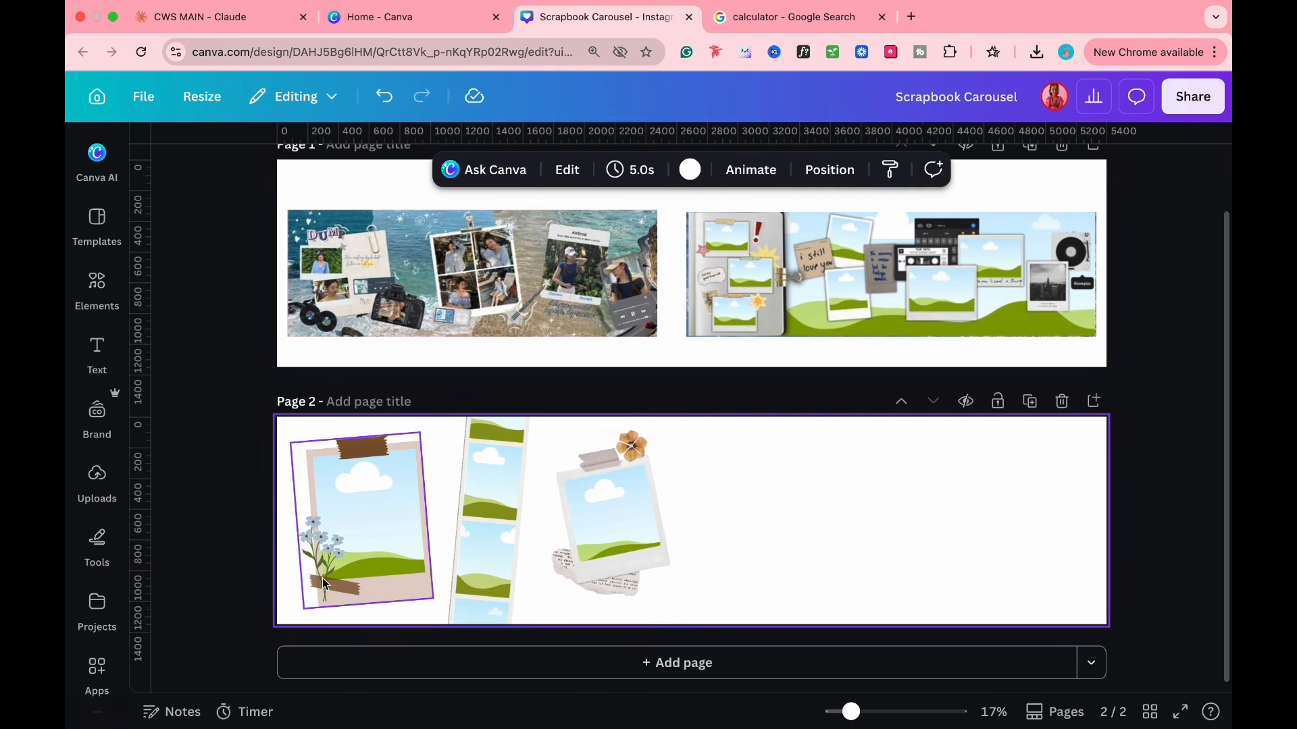
- Adjust the tilt of the orange-flower polaroid group and nudge it slightly away from the film strip
left_click_drag(401, 533, 325, 537)
left_click(580, 559, "shift")
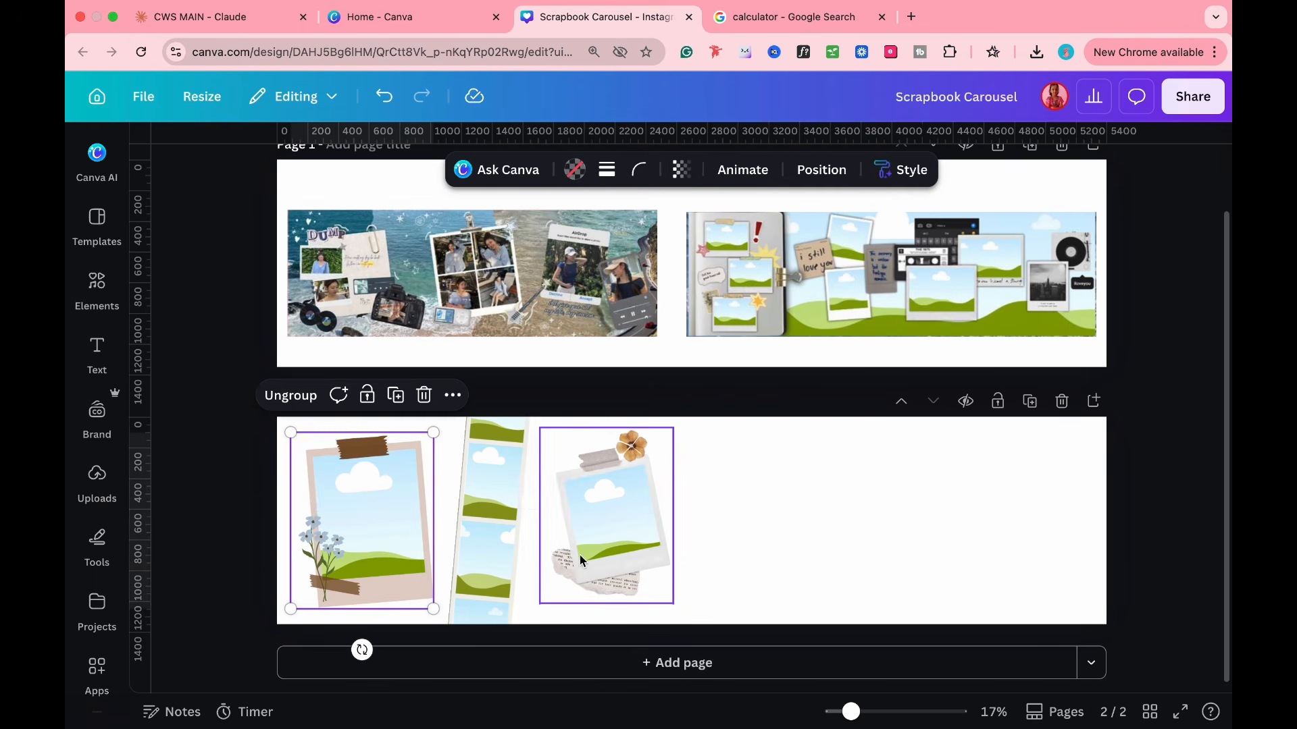
left_click(708, 548)
left_click(674, 572)
mouse_move(606, 645)
left_mouse_down()
mouse_move(559, 638)
mouse_move(605, 649)
left_mouse_up()
left_click(784, 571)
left_click(590, 606)
left_click(624, 613)
left_click_drag(634, 549, 641, 544)
left_click(770, 557)
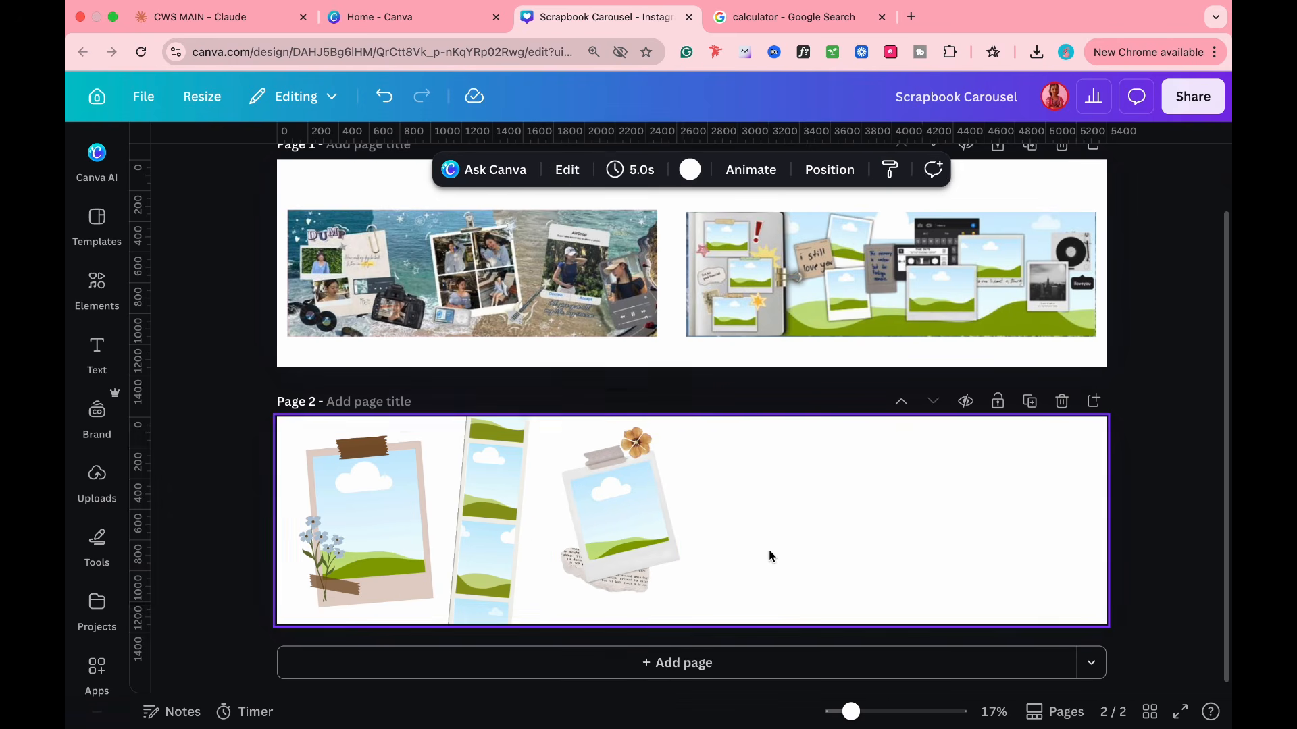
- Search graphics for "notes" and open the full set of magic recommendations for a note graphic
left_click(96, 287)
type("notes")
key("Return")
left_click_drag(378, 509, 971, 515)
key("Delete")
scroll(378, 569, "down", 1)
left_click(390, 569)
- Add paper note graphics and a flower paperclip, shrinking the paperclip and placing it on the top edge of the blue-flower polaroid
left_click(378, 236)
left_click(375, 594)
scroll(353, 473, "down", 2)
left_click(188, 635)
left_click_drag(874, 477, 850, 532)
left_click_drag(843, 547, 573, 448)
left_click(601, 466)
- Add the green note with purple backing, shrink it and place it over the blue-flower polaroid's lower right corner
scroll(378, 486, "down", 3)
left_click(378, 488)
left_click_drag(912, 562, 877, 537)
left_click_drag(847, 504, 583, 564)
scroll(269, 547, "down", 4)
left_click(378, 477)
key("Delete")
- Add the pink lined notebook sheet, place it near the page's upper right end and shrink it
scroll(853, 532, "right", 1)
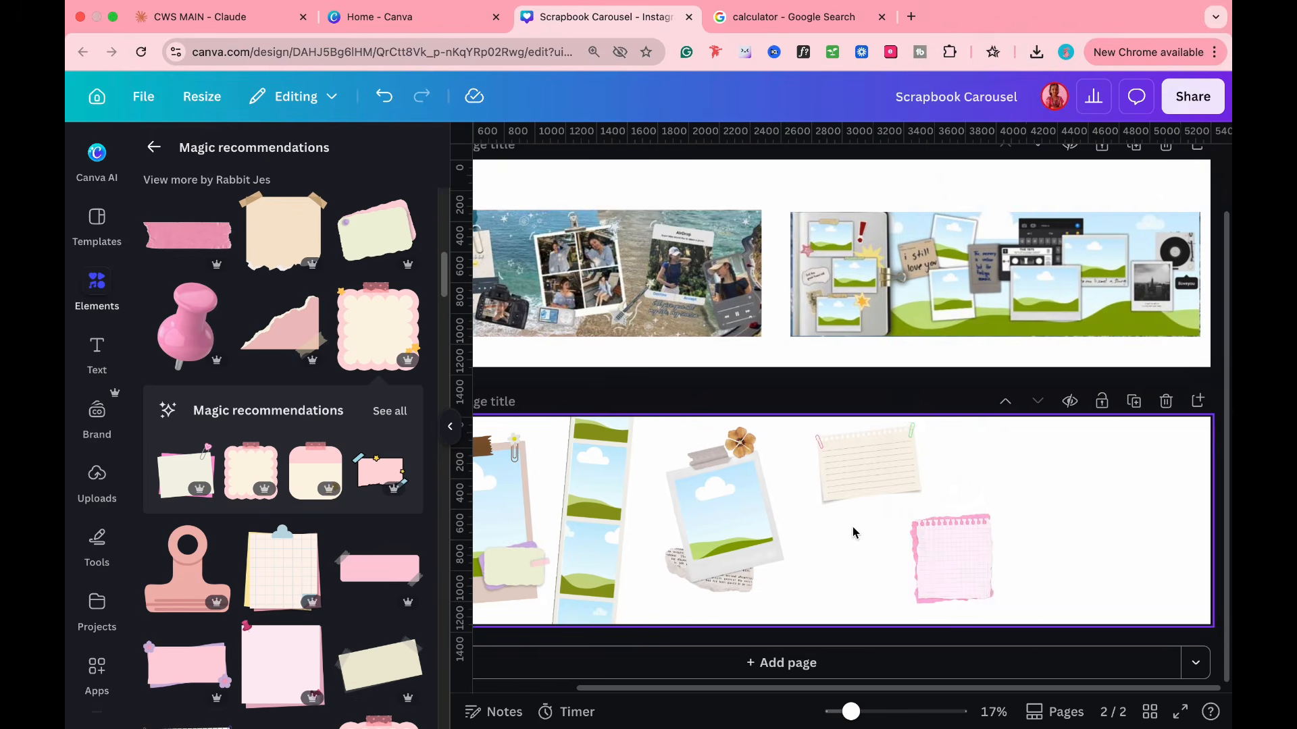
scroll(273, 540, "down", 2)
left_click(283, 672)
left_click_drag(845, 512, 1080, 495)
left_click_drag(1152, 578, 1108, 527)
left_click_drag(1044, 452, 1065, 472)
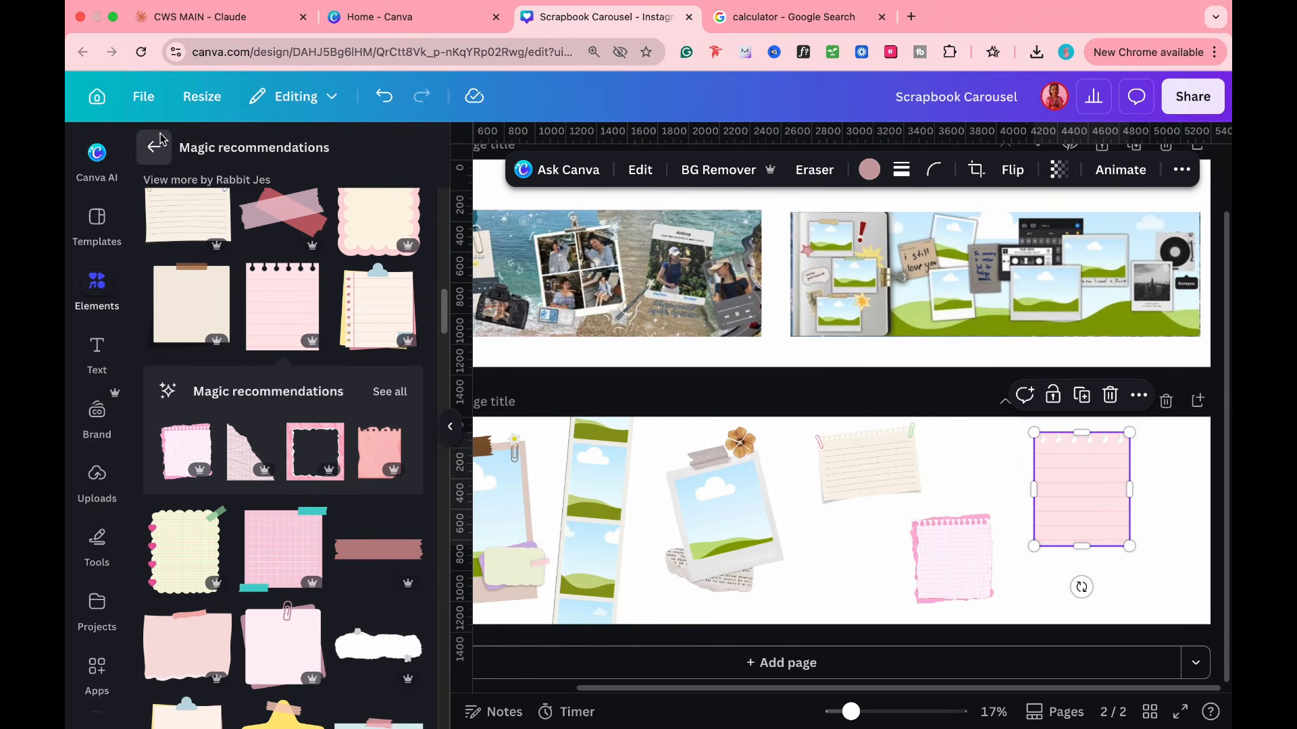
- Search graphics for "camera" and place the black camera with a blank screen in the page's lower right corner
left_click(161, 140)
scroll(284, 473, "down", 1)
left_click(187, 598)
left_click_drag(770, 530, 1060, 522)
scroll(345, 611, "down", 2)
left_click(314, 618)
key("Delete")
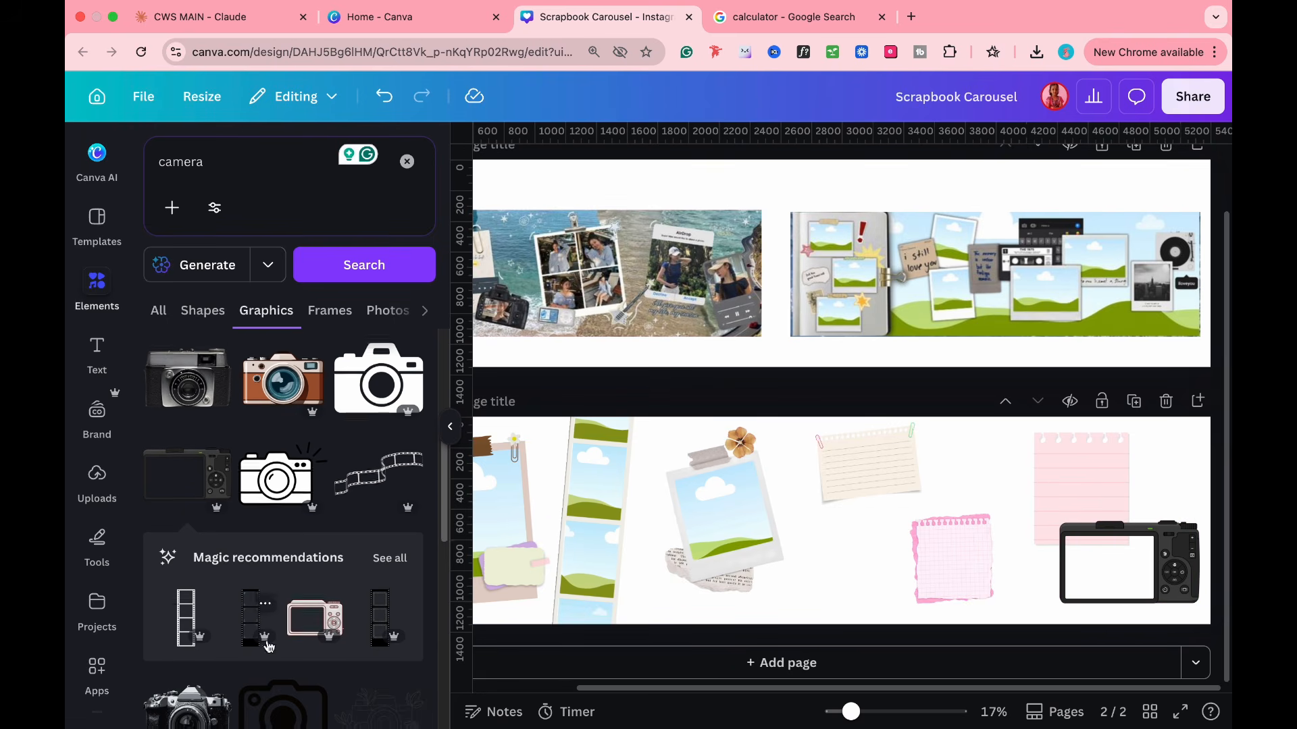
- Look through the camera graphics, then search graphics for "polaroid"
scroll(268, 645, "down", 10)
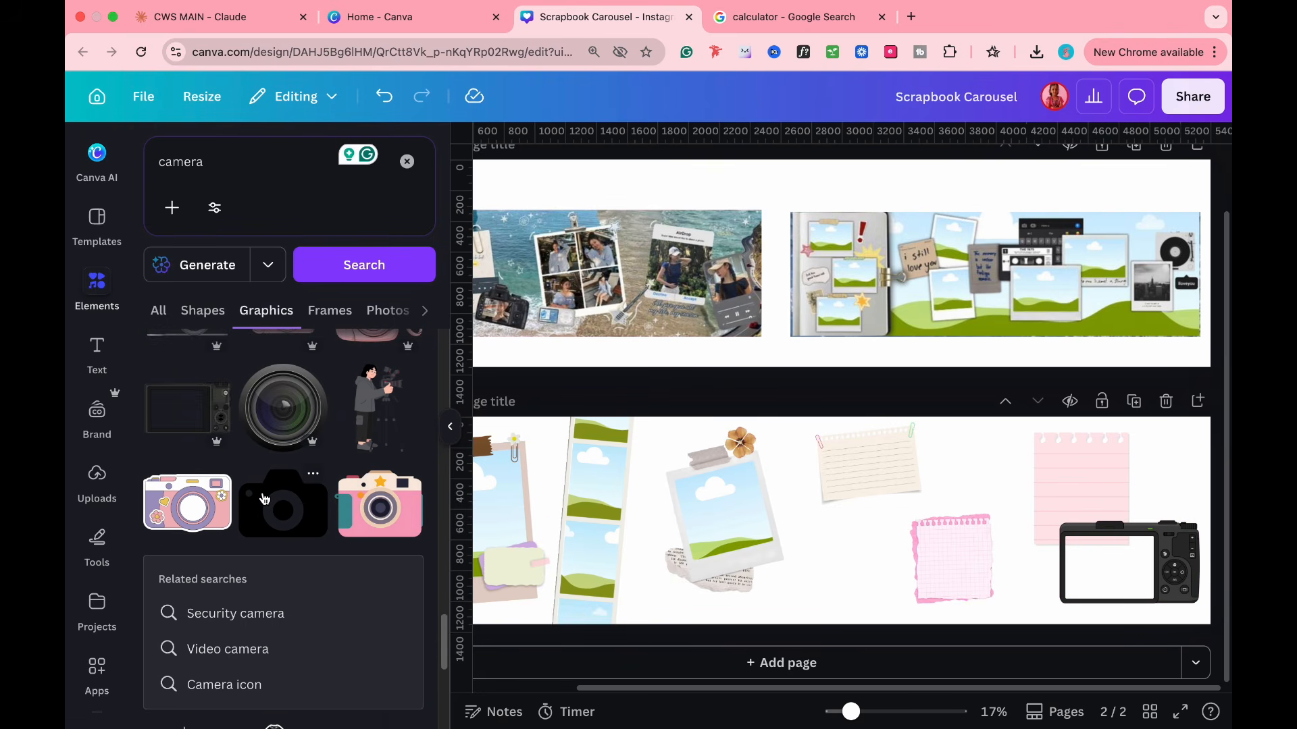
scroll(264, 498, "up", 5)
double_click(181, 161)
type("pol")
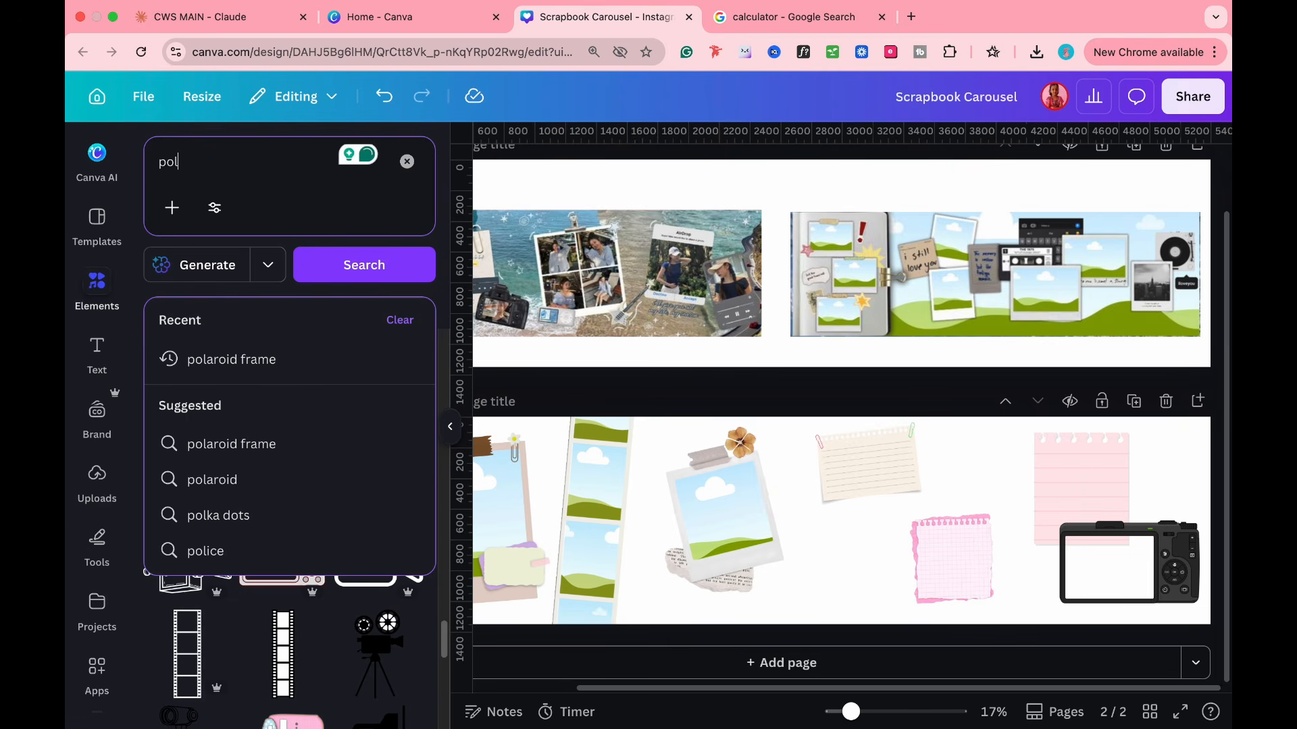
left_click(211, 479)
left_click(269, 414)
left_click_drag(866, 435, 819, 494)
left_click_drag(802, 545, 892, 525)
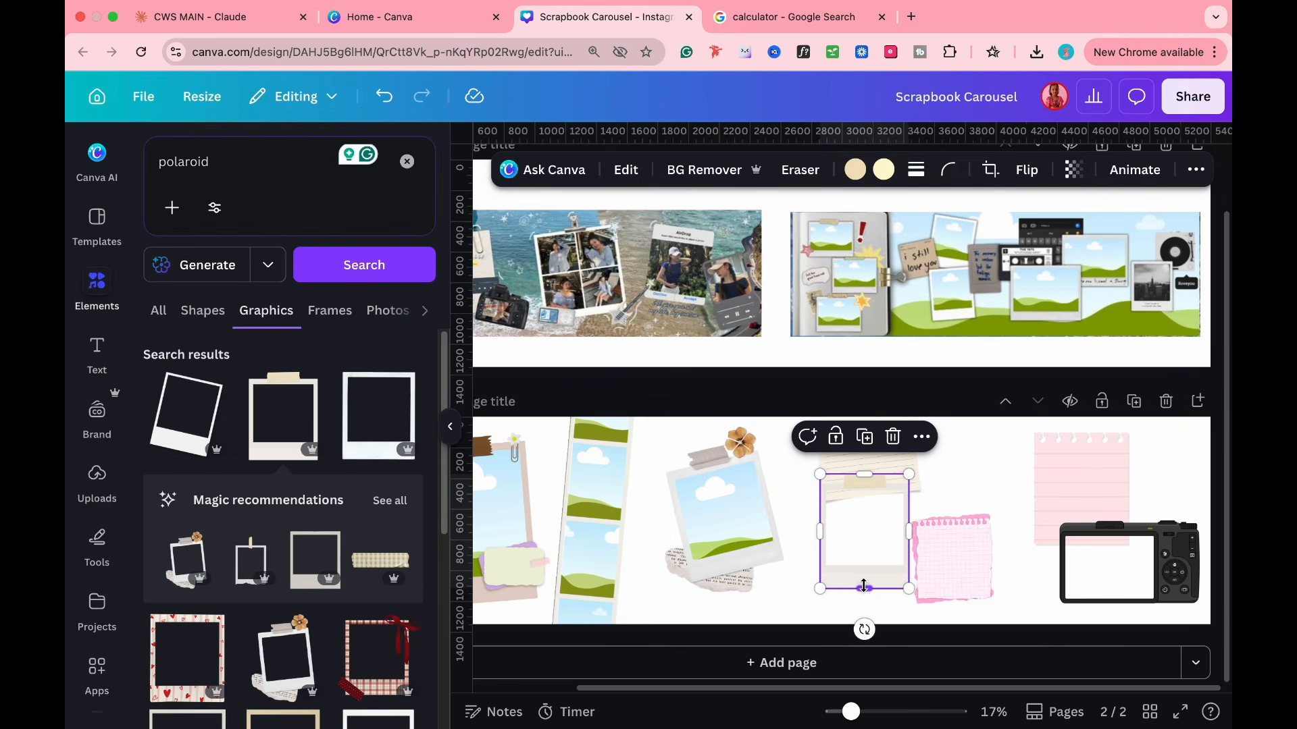
key("Delete")
scroll(324, 513, "down", 3)
left_click(378, 527)
left_click_drag(867, 435, 831, 479)
left_click_drag(771, 526, 839, 525)
key("Delete")
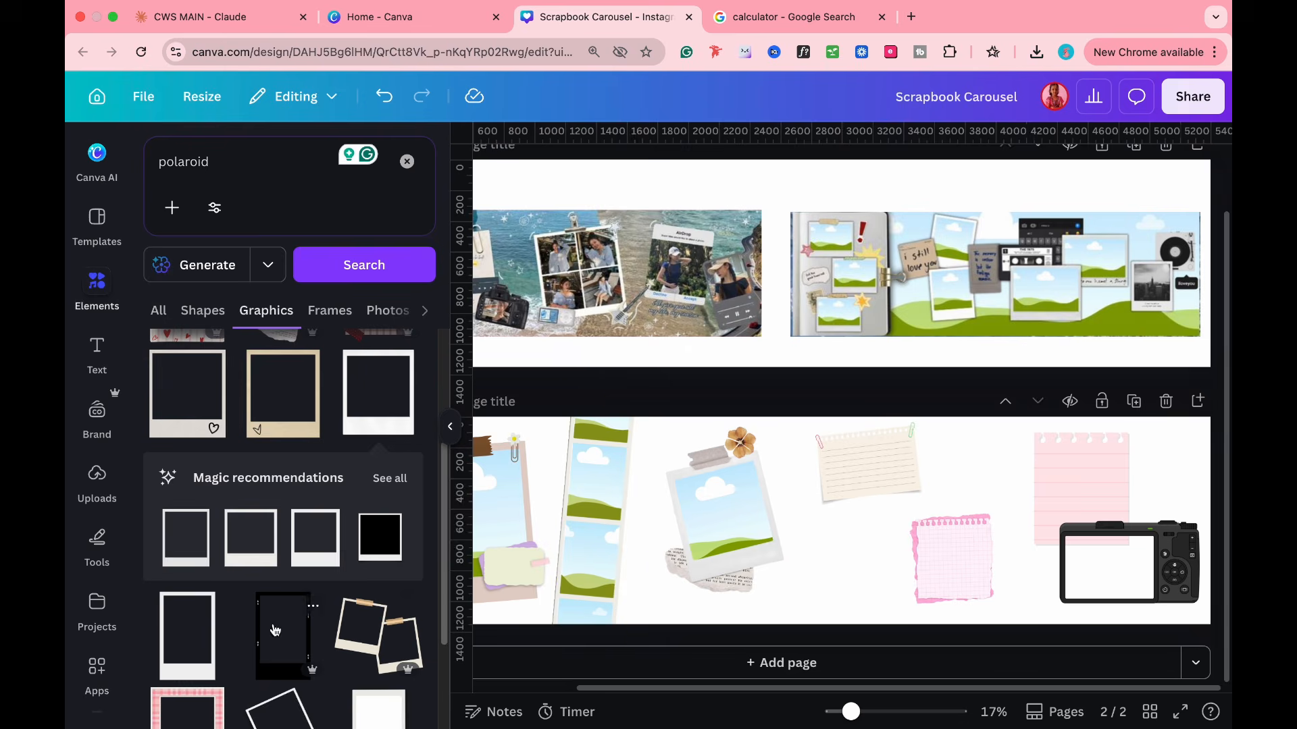
left_click(374, 633)
key("Delete")
- Add a plain white polaroid, shrink and tilt it, and place it between the cream lined note and the pink grid note
scroll(313, 574, "down", 1)
scroll(313, 575, "down", 3)
left_click(284, 497)
left_click_drag(873, 437, 839, 468)
left_click_drag(800, 535, 892, 542)
left_click_drag(874, 649, 847, 645)
left_click_drag(915, 571, 919, 581)
left_click(752, 543)
left_click(750, 543)
key("Delete")
left_click(729, 524)
key("super+z")
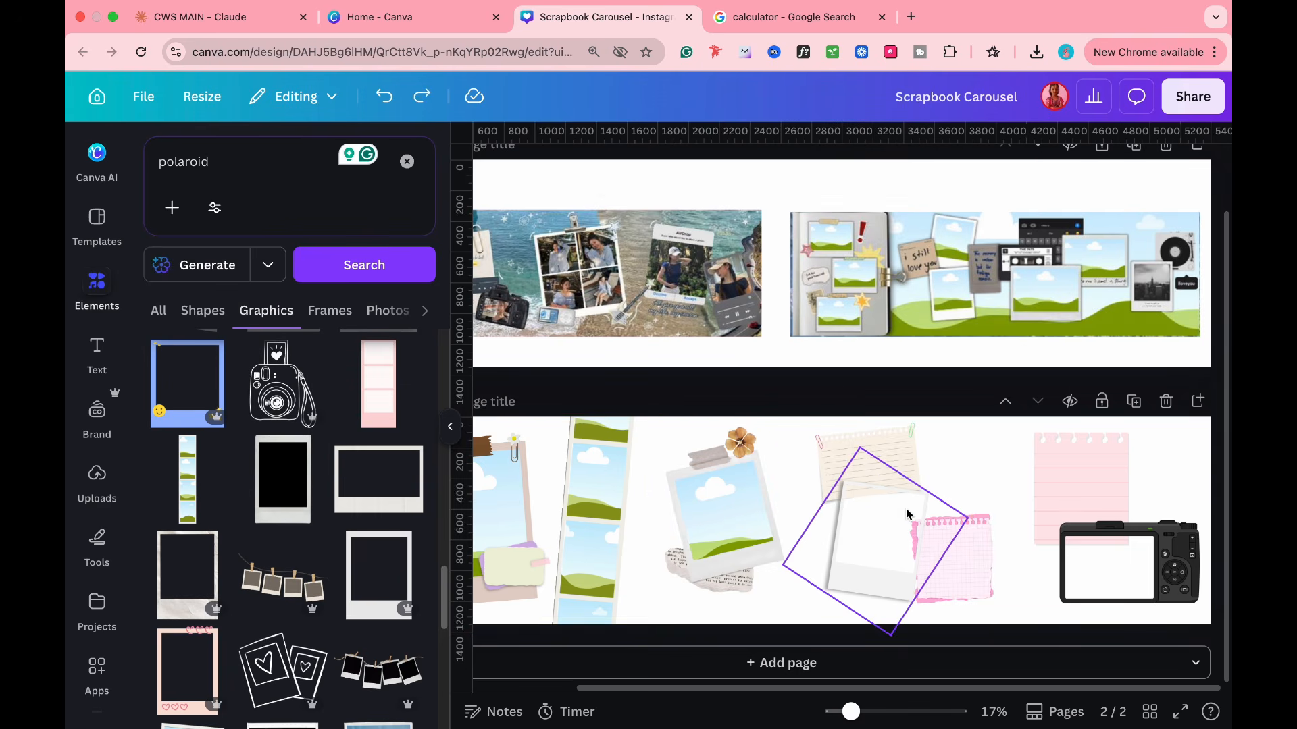
left_click_drag(874, 523, 921, 547)
key("super+z")
- Ungroup the orange-flower polaroid and place a duplicate of its photo frame over the white polaroid
left_click(750, 521)
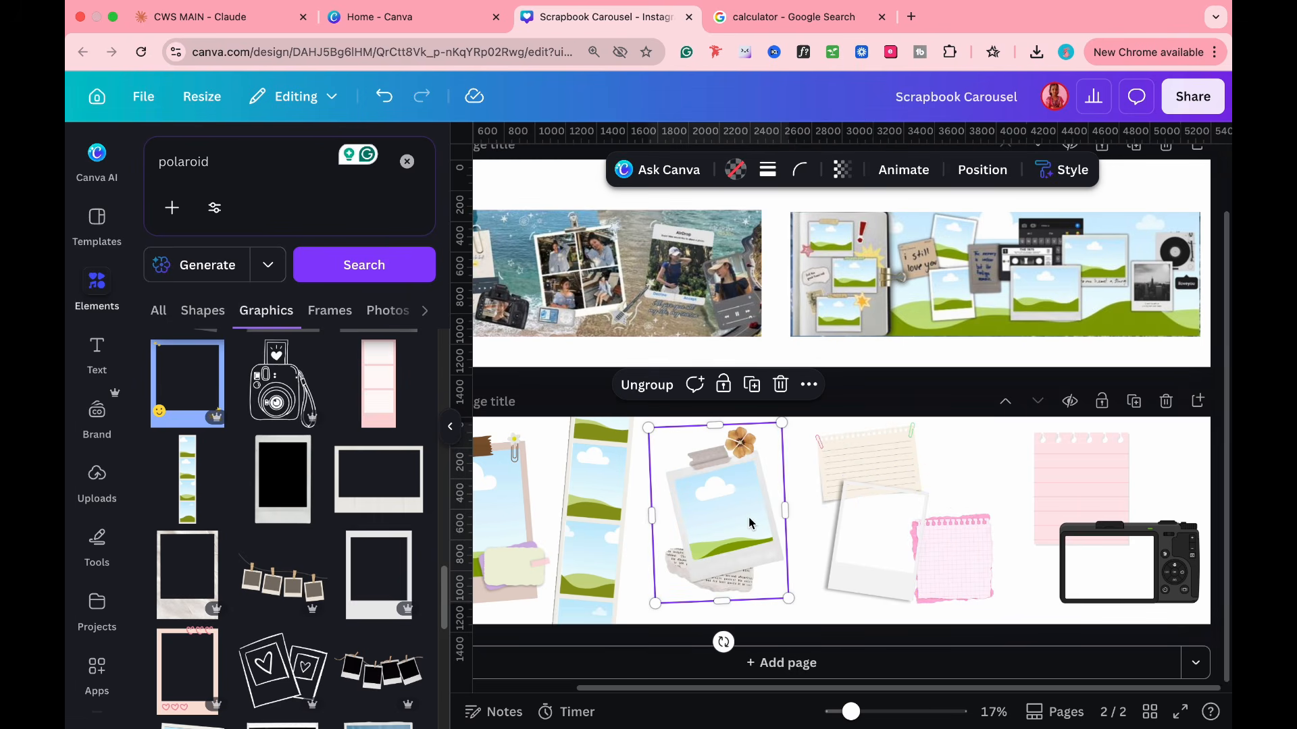
key("super+shift+z")
left_click(756, 513)
left_click(736, 504)
left_click(740, 507)
left_click(730, 507)
key("super+d")
left_click_drag(729, 506, 909, 541)
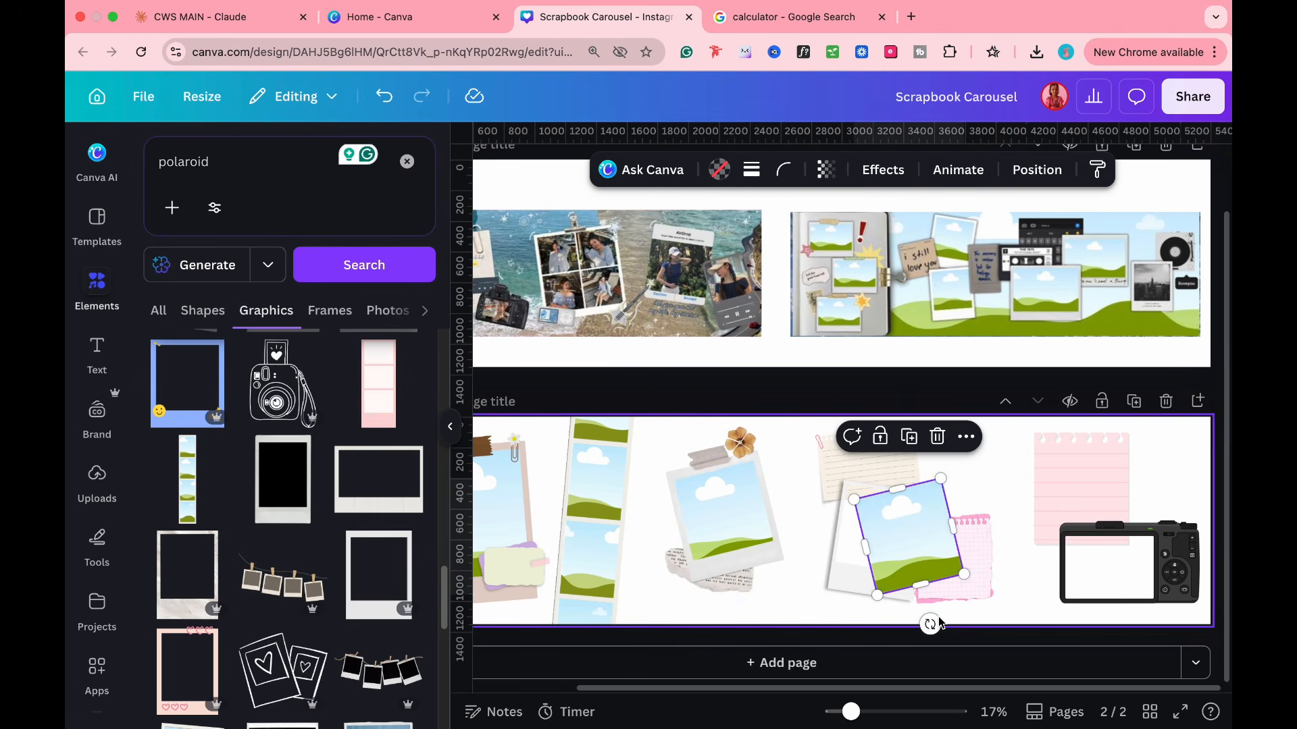
- Rotate and resize the duplicated photo frame to match the tilt and opening of the white polaroid
left_click_drag(932, 622, 897, 631)
left_click_drag(949, 566, 927, 567)
scroll(929, 581, "up", 3)
left_click_drag(897, 608, 874, 573)
left_click_drag(881, 503, 904, 525)
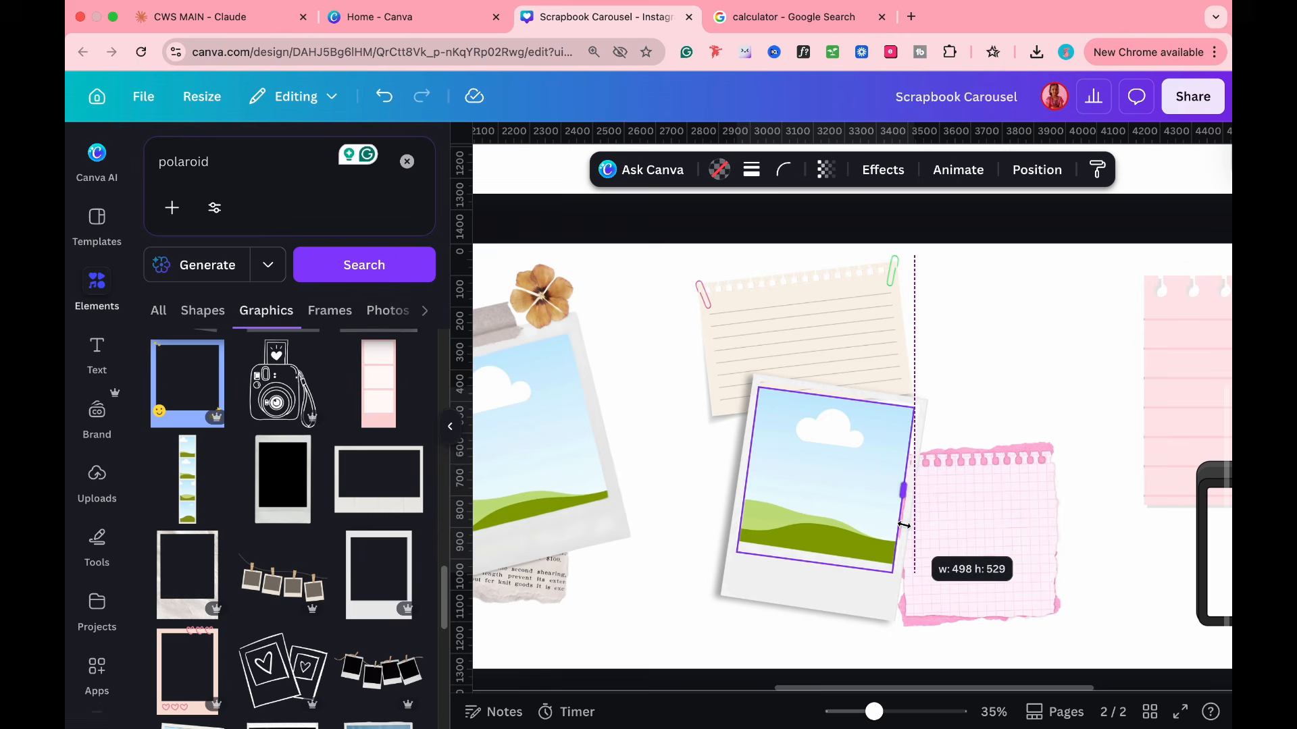
left_click_drag(858, 397, 859, 390)
- Paste a copy of the photo frame near the camera and straighten it to 0°
scroll(718, 567, "down", 3)
left_click_drag(717, 595, 935, 642)
left_click_drag(841, 539, 1079, 556)
key("Escape")
scroll(871, 547, "down", 1)
key("super+v")
left_click_drag(1097, 643, 1077, 643)
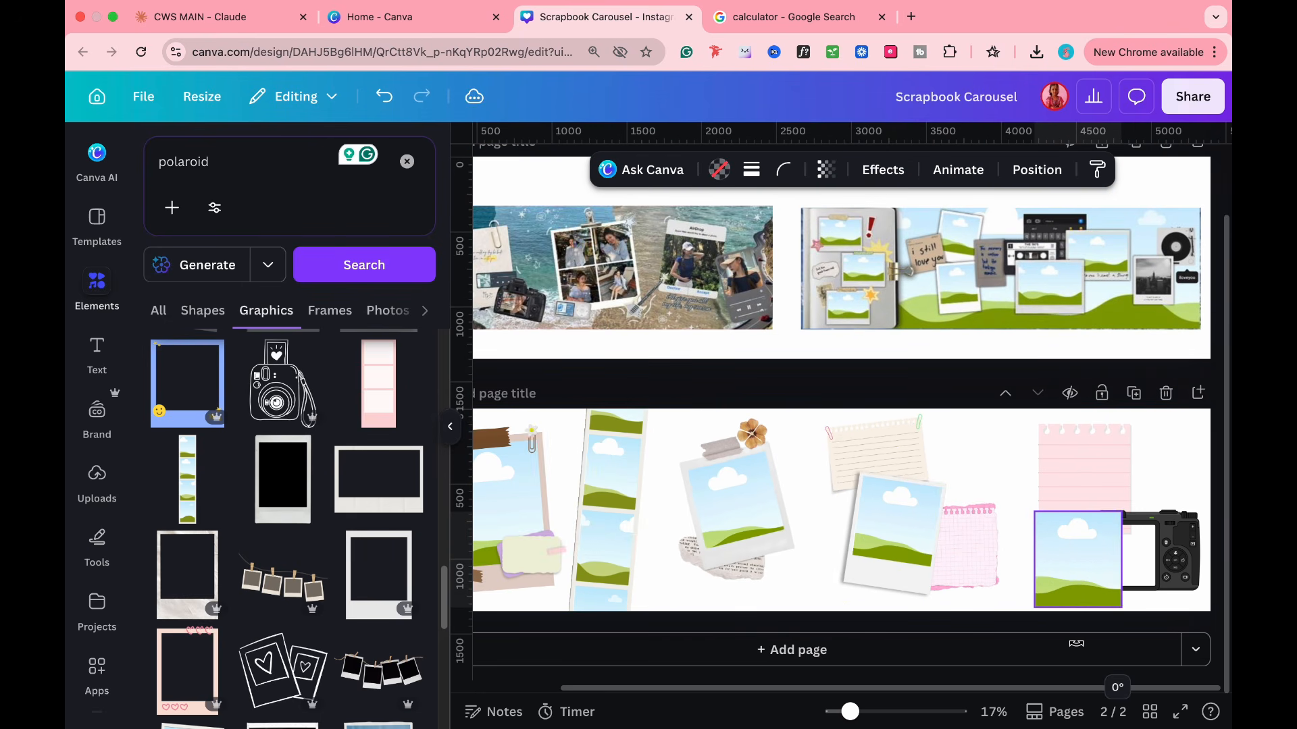
- Move and resize the straightened photo frame to cover the camera's blank screen
left_click_drag(1091, 541, 1123, 523)
scroll(1122, 523, "up", 5)
left_click_drag(1065, 371, 990, 448)
left_click_drag(990, 527, 1075, 527)
left_click(835, 574)
- Add the polaroid graphic with a black opening, shrink it and tuck it partly behind the pink lined notebook sheet
scroll(840, 574, "down", 3)
scroll(840, 574, "down", 3)
left_click(263, 497)
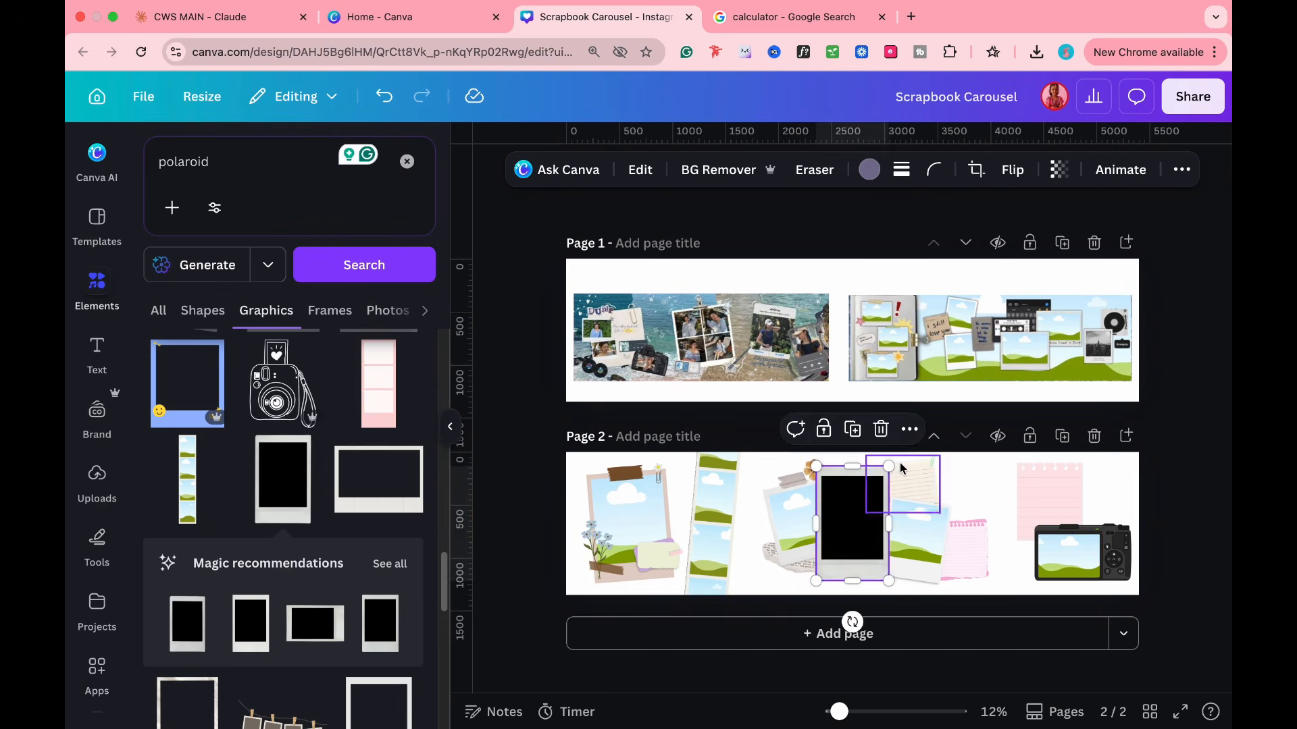
left_click_drag(887, 465, 860, 508)
left_click_drag(837, 544, 989, 496)
left_click(1071, 570)
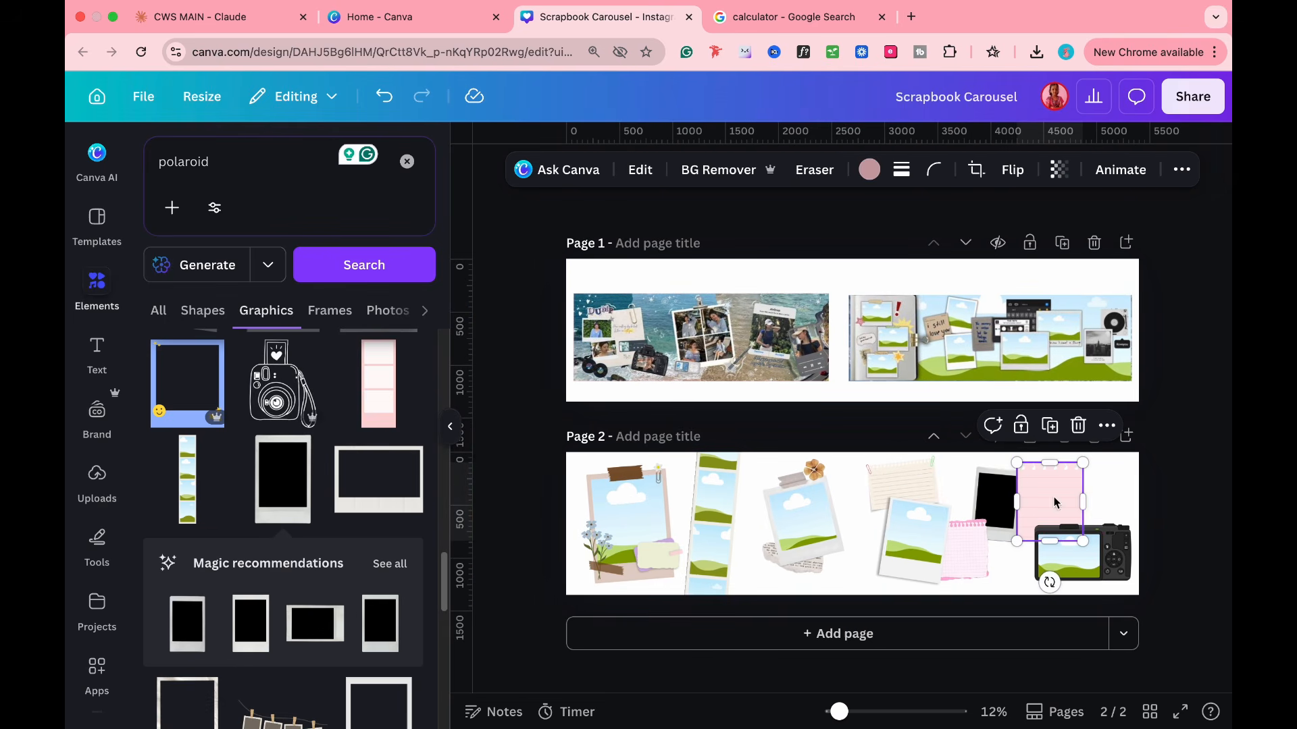
- Copy the camera screen's photo frame and move the copy over the polaroid with the black opening
scroll(1071, 571, "up", 1)
left_click(1201, 530)
scroll(1200, 530, "up", 2)
left_click(640, 539)
scroll(640, 539, "down", 2)
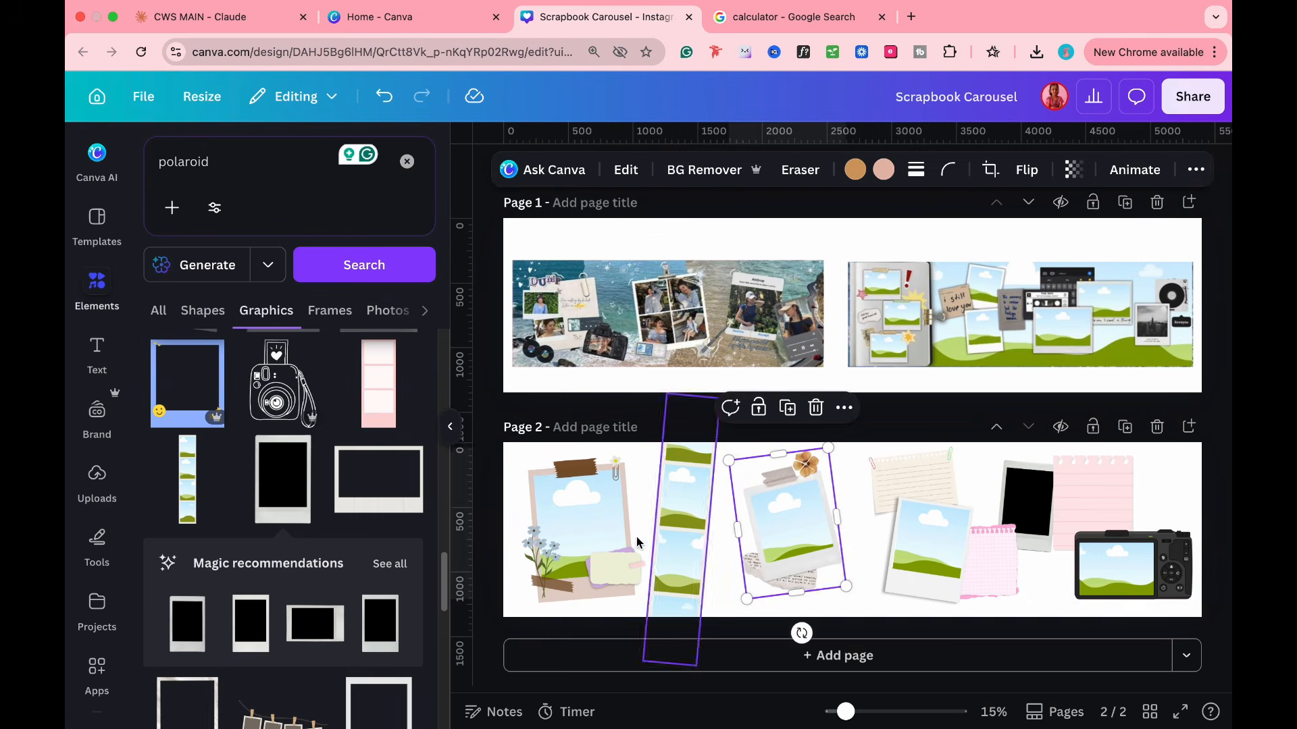
left_click(1129, 574)
left_click(1129, 573)
left_click(1127, 574)
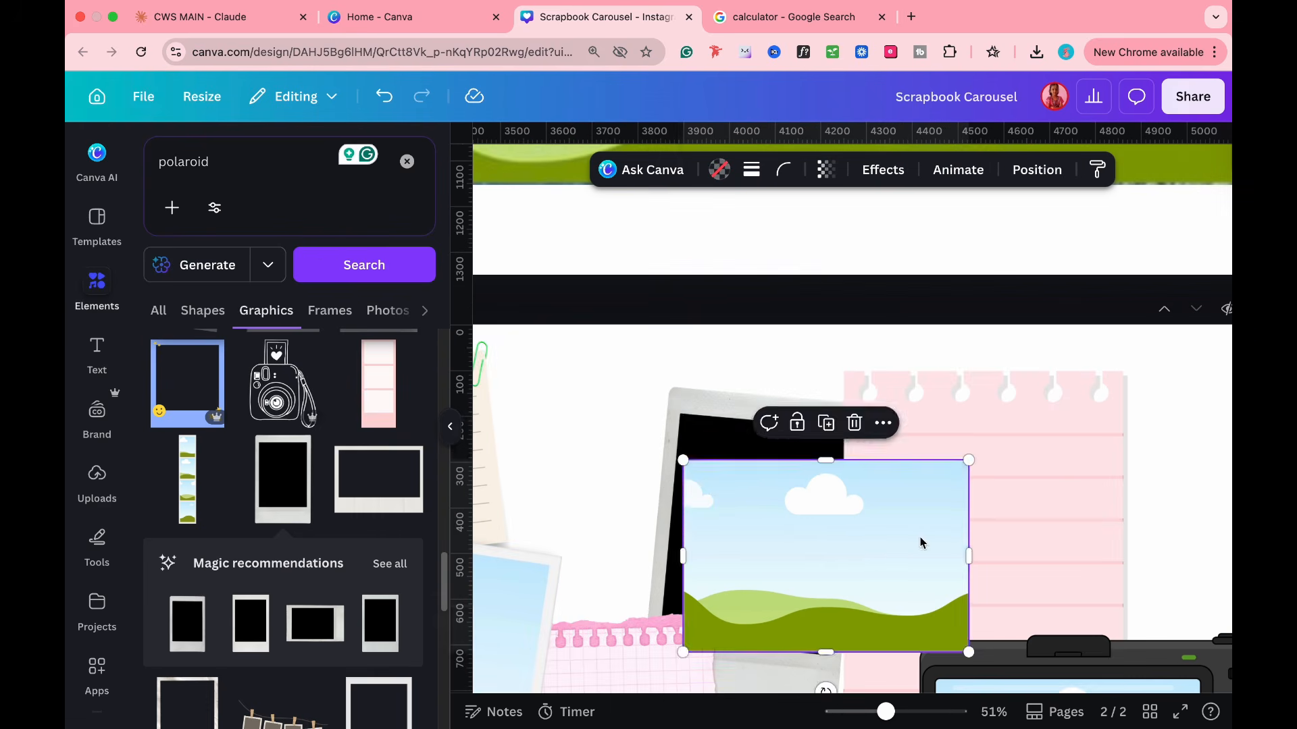
left_click_drag(825, 550, 817, 515)
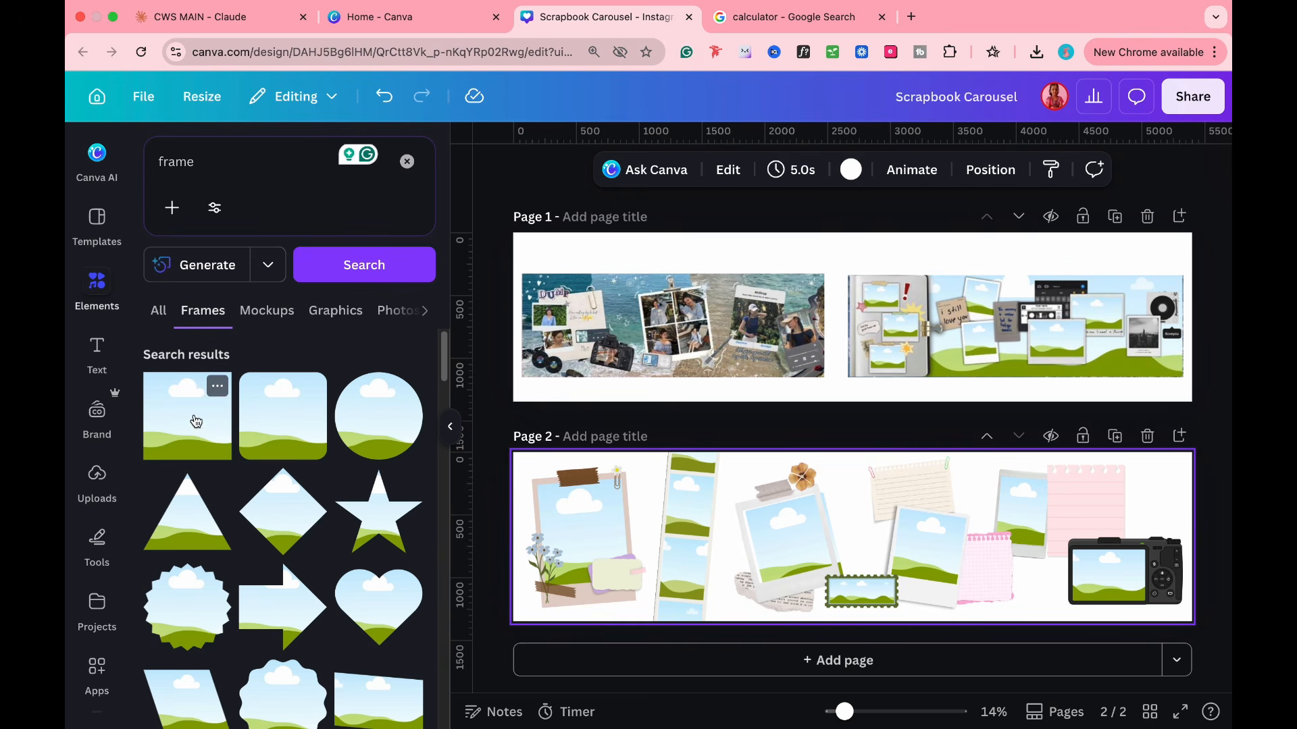
- Add the square photo frame, enlarge it to full page height at page 2's left edge and align it to the page's middle
left_click(196, 421)
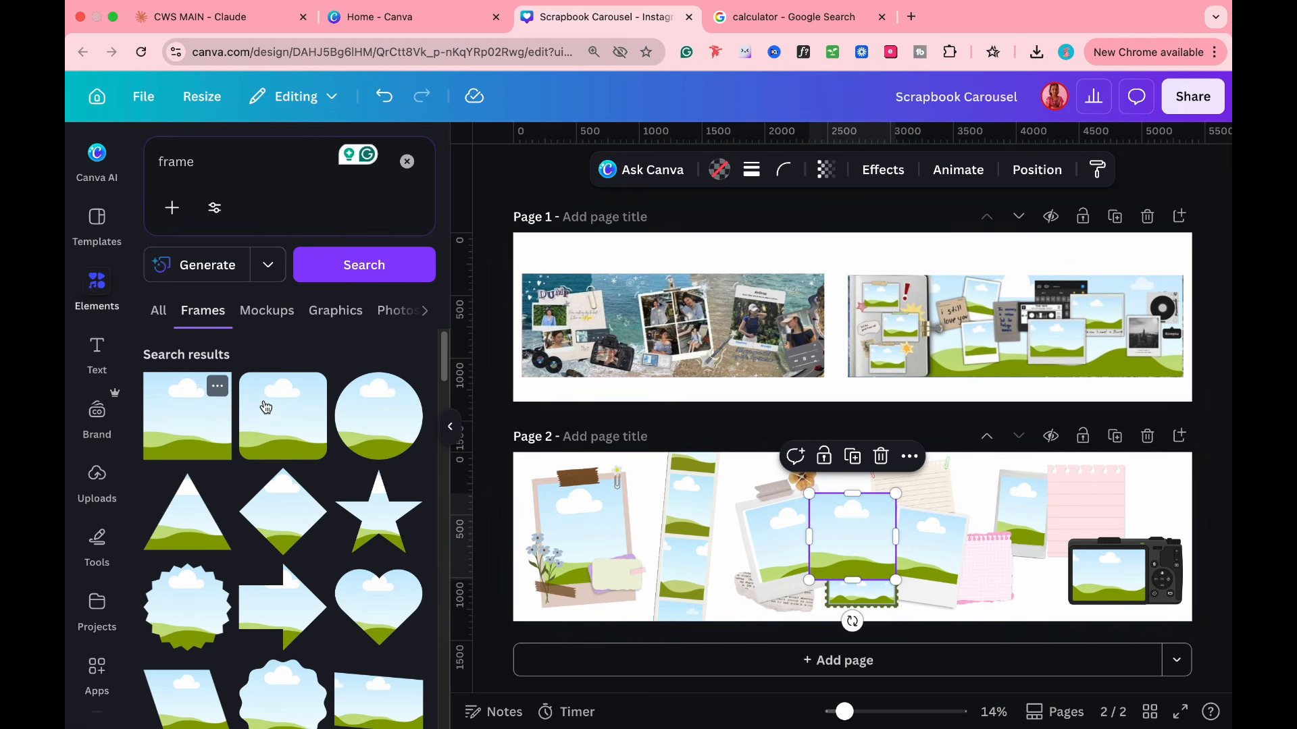
left_click(450, 427)
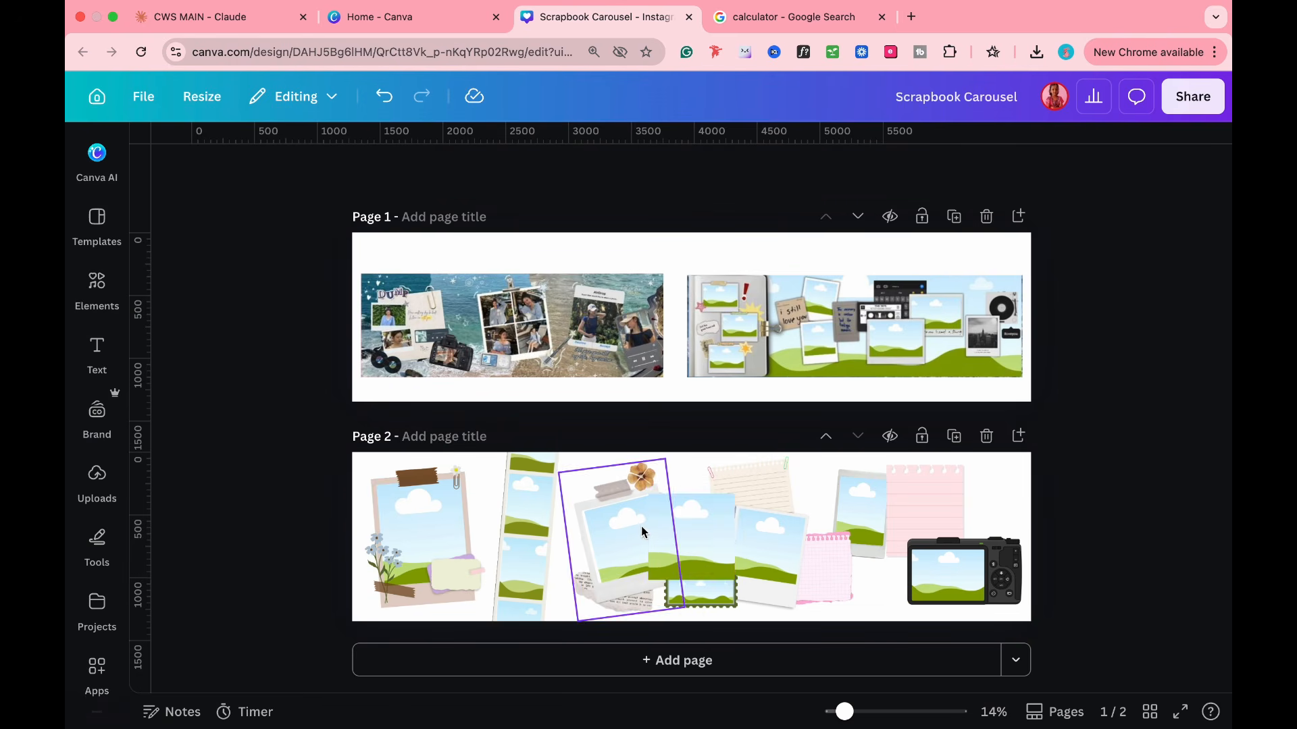
left_click_drag(669, 535, 524, 606)
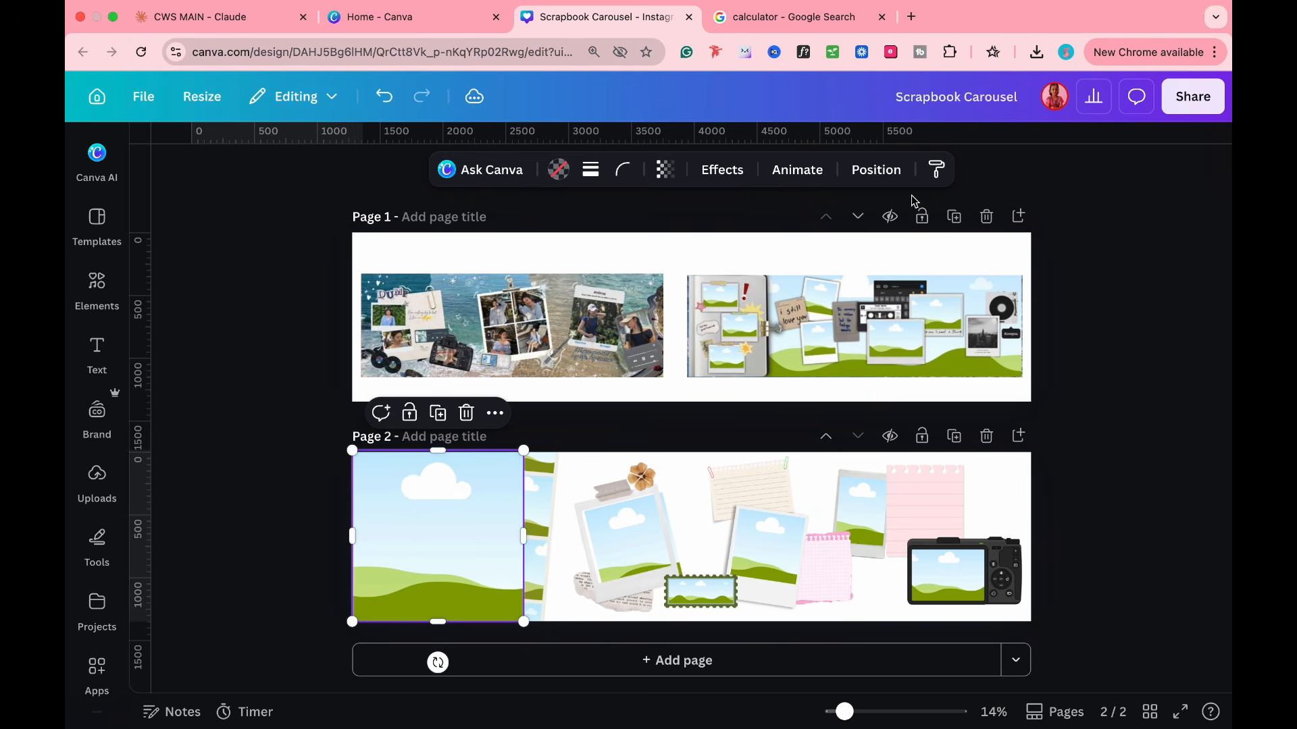
left_click(870, 177)
left_click(256, 484)
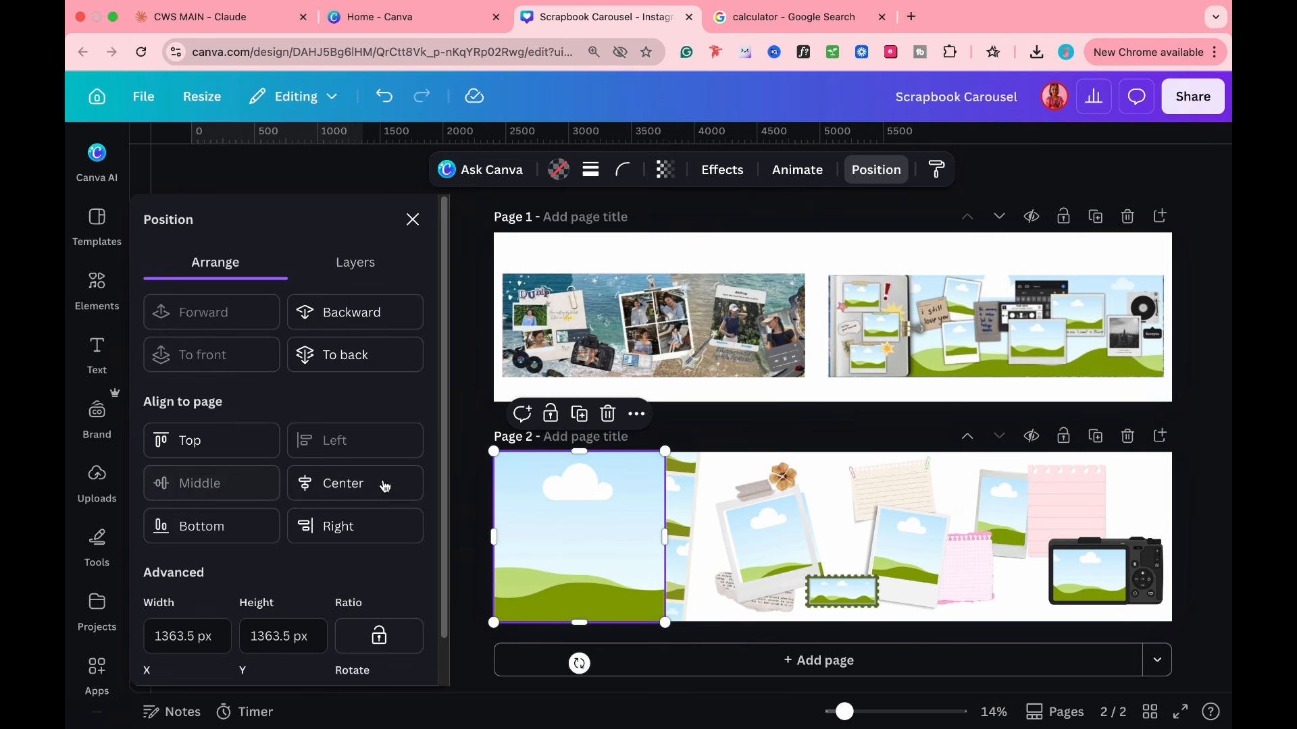
left_click(412, 219)
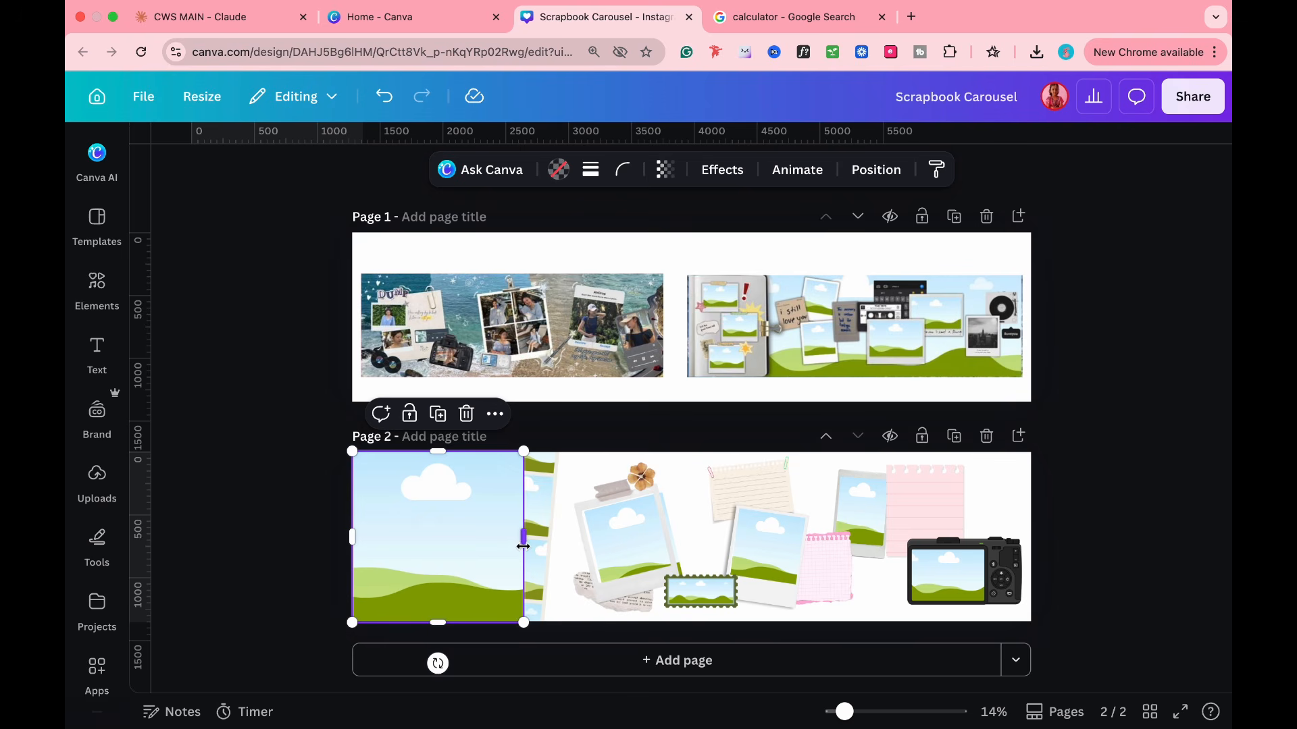
- Widen the large photo frame, fill the page with three copies side by side, and scale them together to the page width
left_click_drag(523, 546, 574, 555)
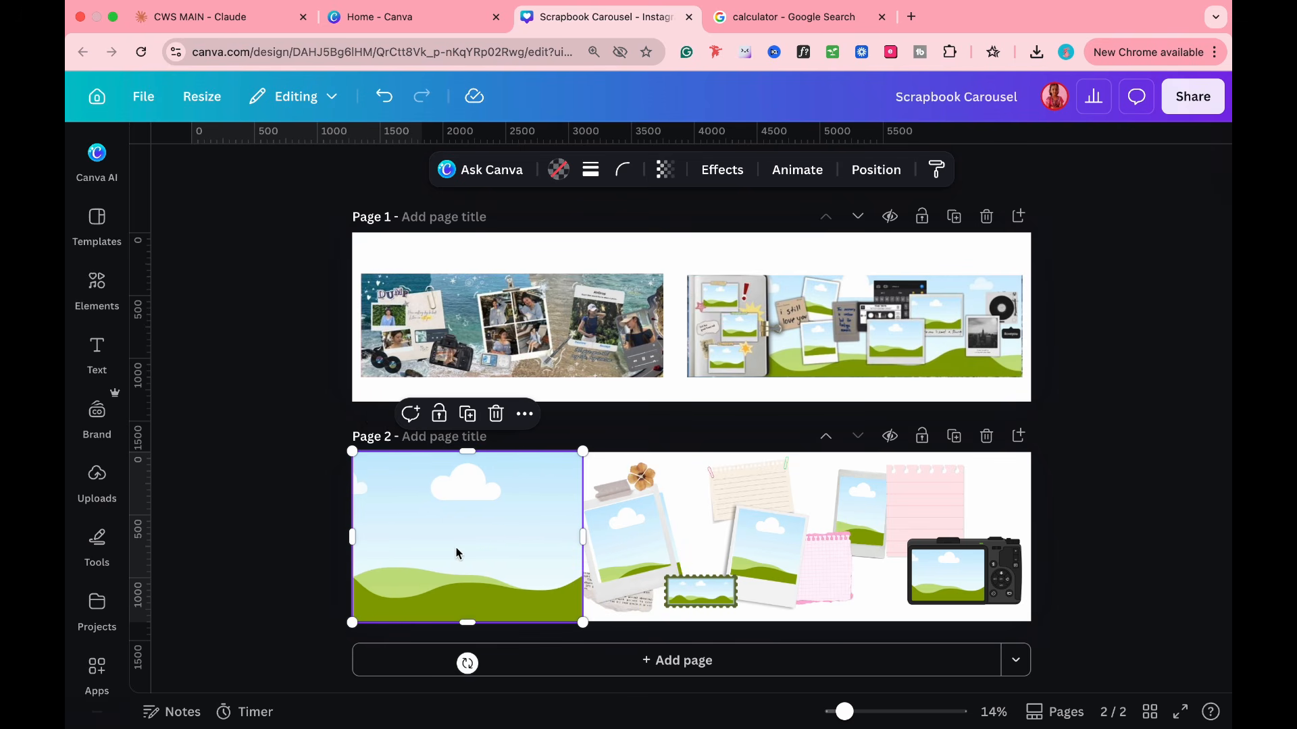
left_click_drag(457, 552, 880, 547)
left_click(643, 553, "shift")
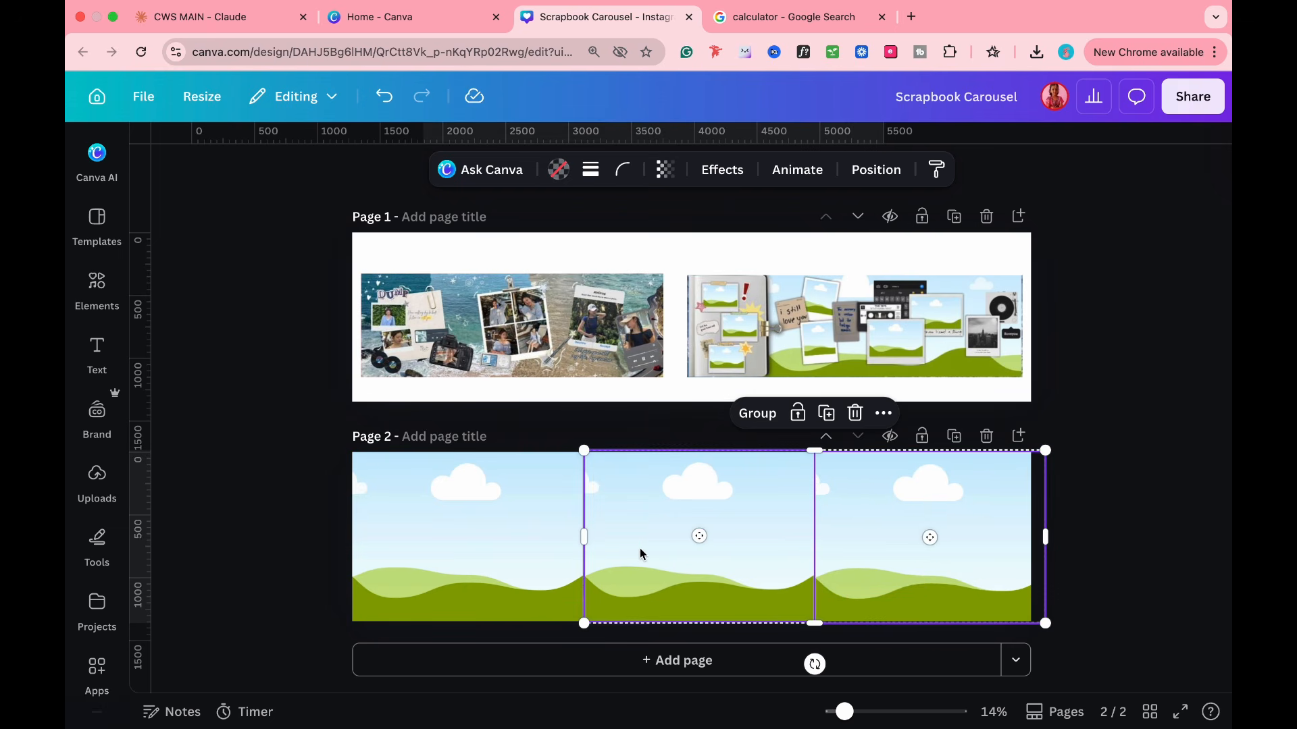
left_click(544, 551, "shift")
left_click_drag(1051, 554, 1034, 556)
- Tidy up the spacing of the three background frames and send them behind all other elements
left_click(876, 170)
left_click(215, 663)
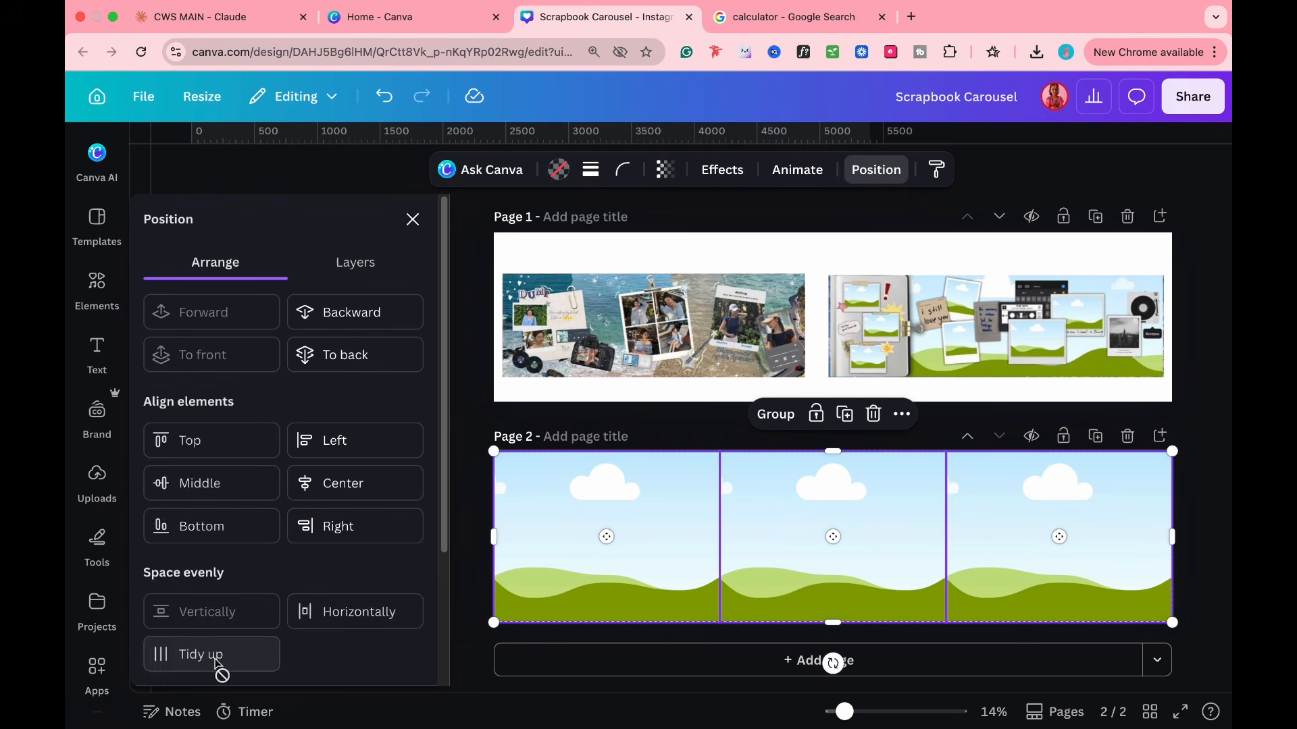
left_click(341, 355)
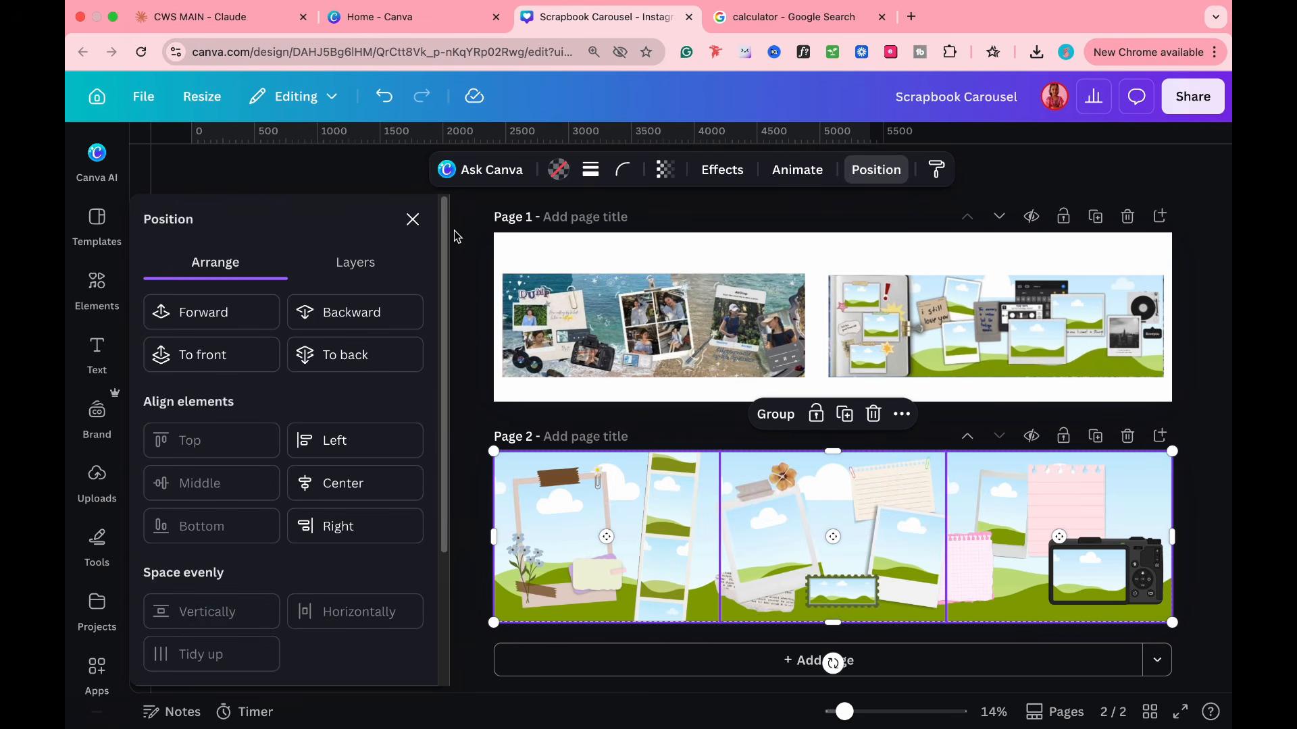
left_click(413, 219)
left_click(242, 547)
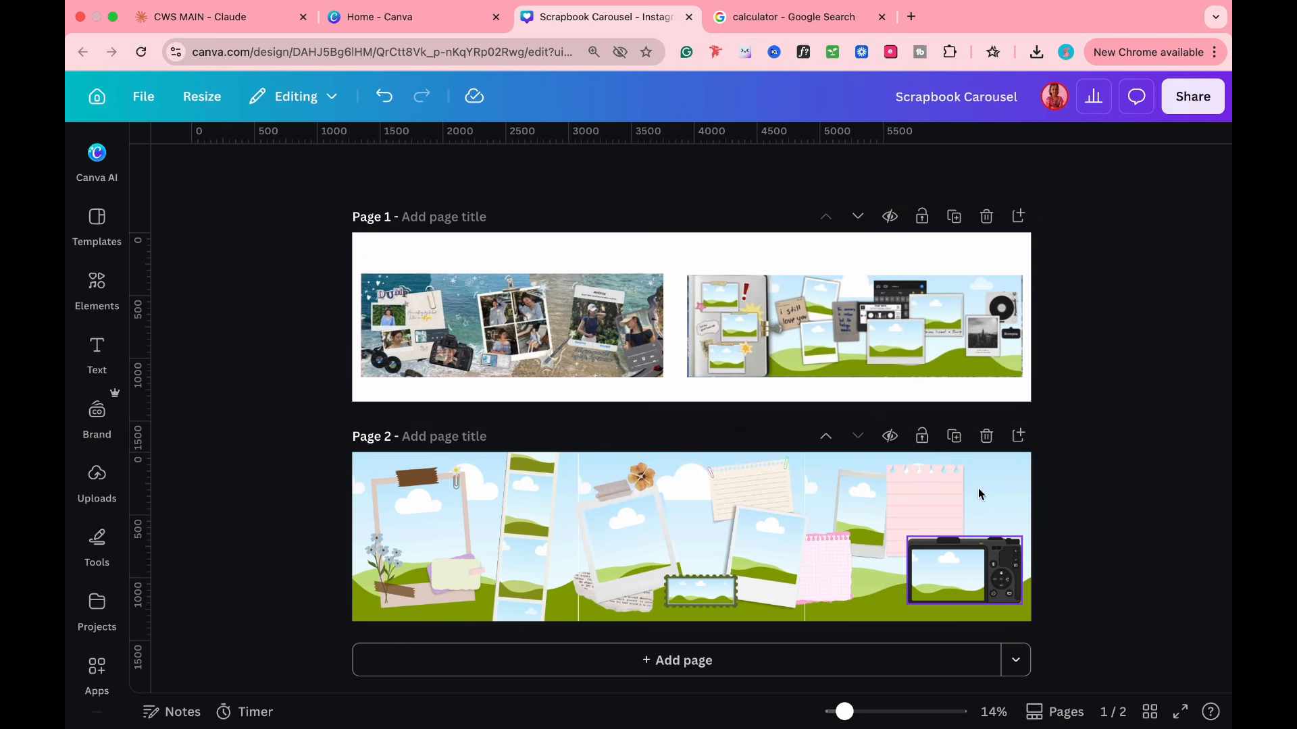
- Delete the page with the reference images and duplicate the scrapbook page
left_click(987, 216)
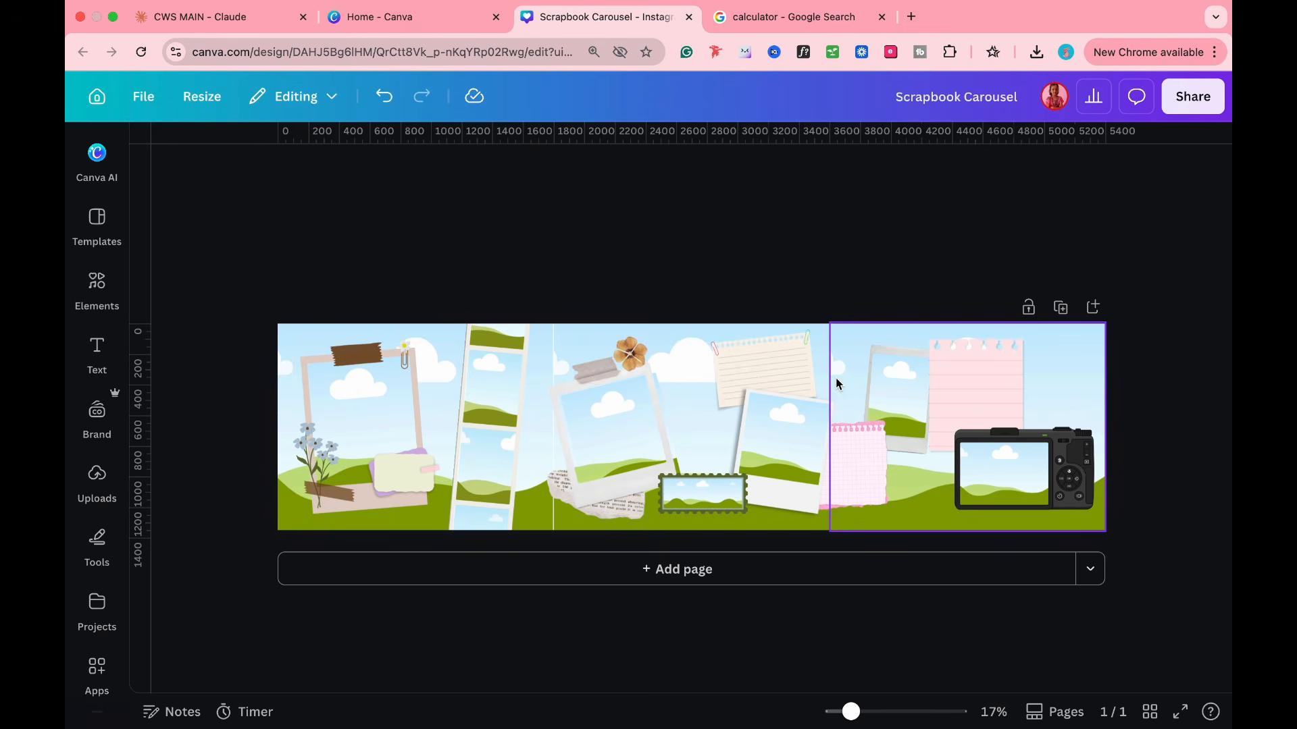
left_click(1083, 301)
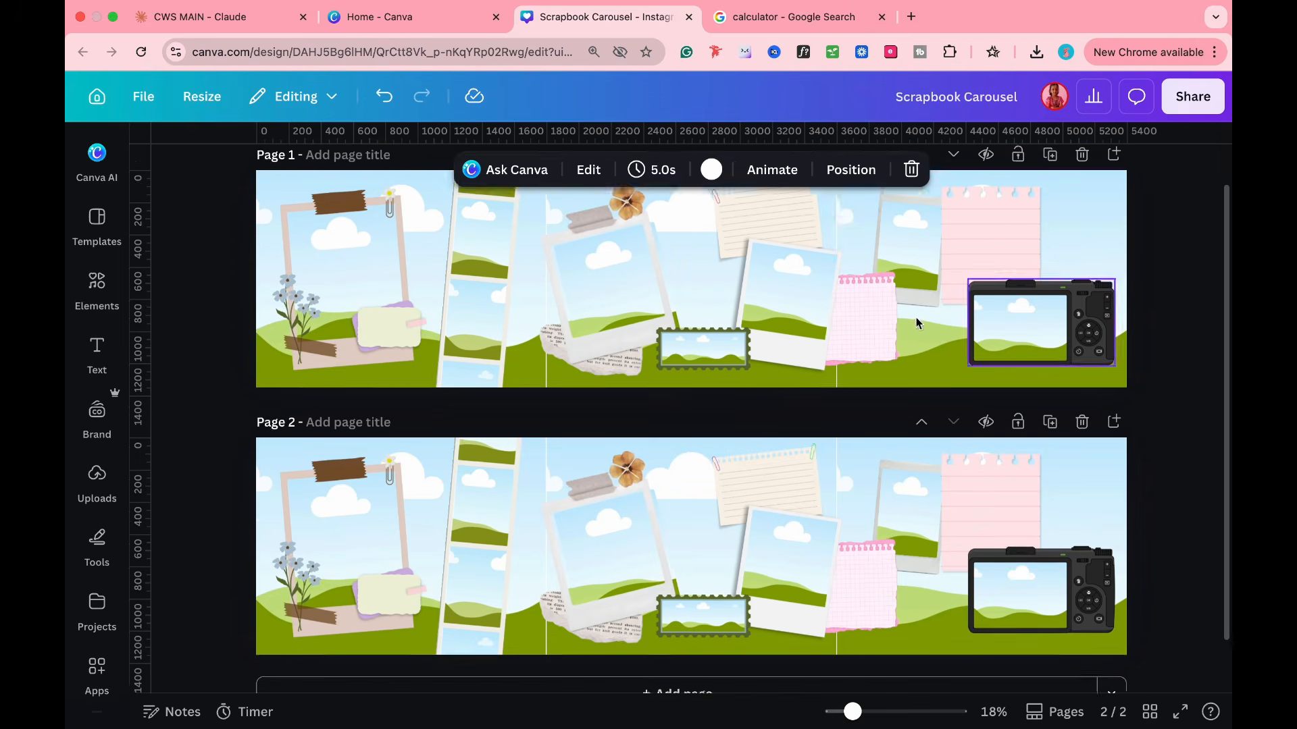
- Add a text box on page 1's cream lined note and set its font to Aime Light Italic
scroll(777, 189, "up", 3)
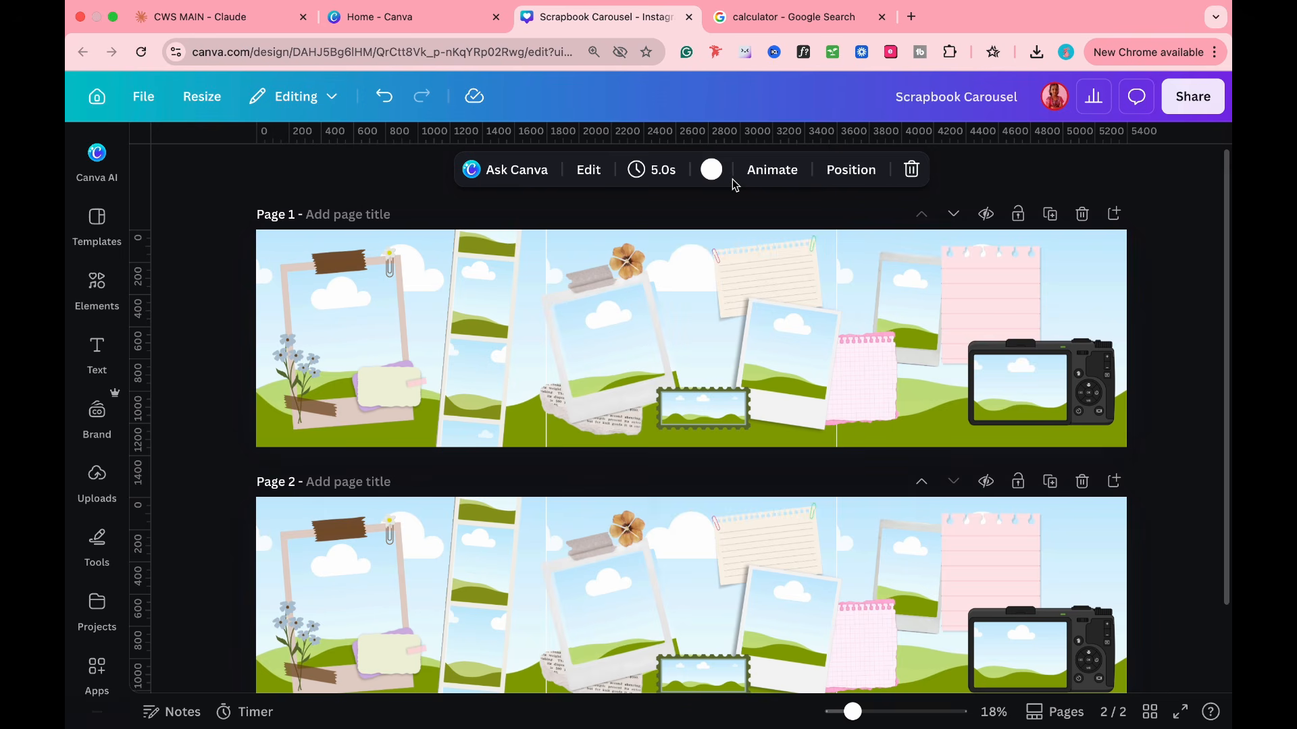
scroll(745, 314, "up", 2)
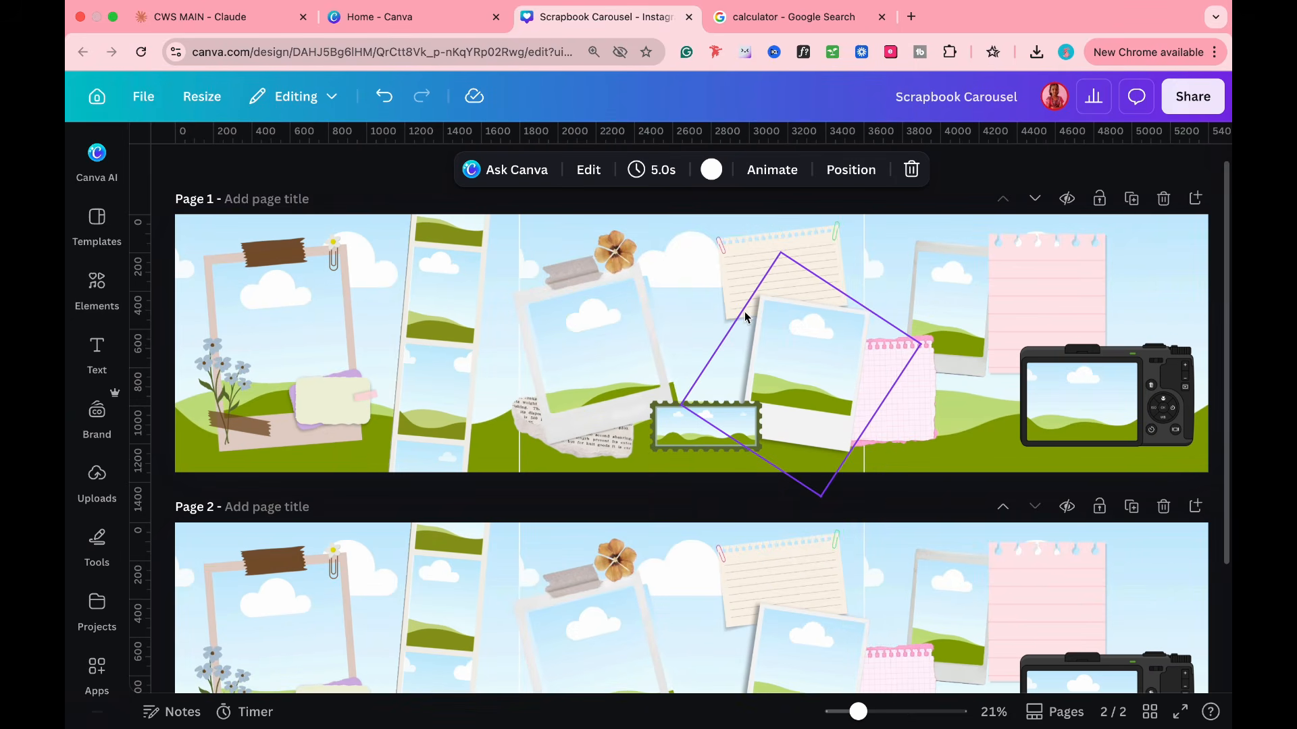
key("t")
left_click_drag(706, 658, 792, 304)
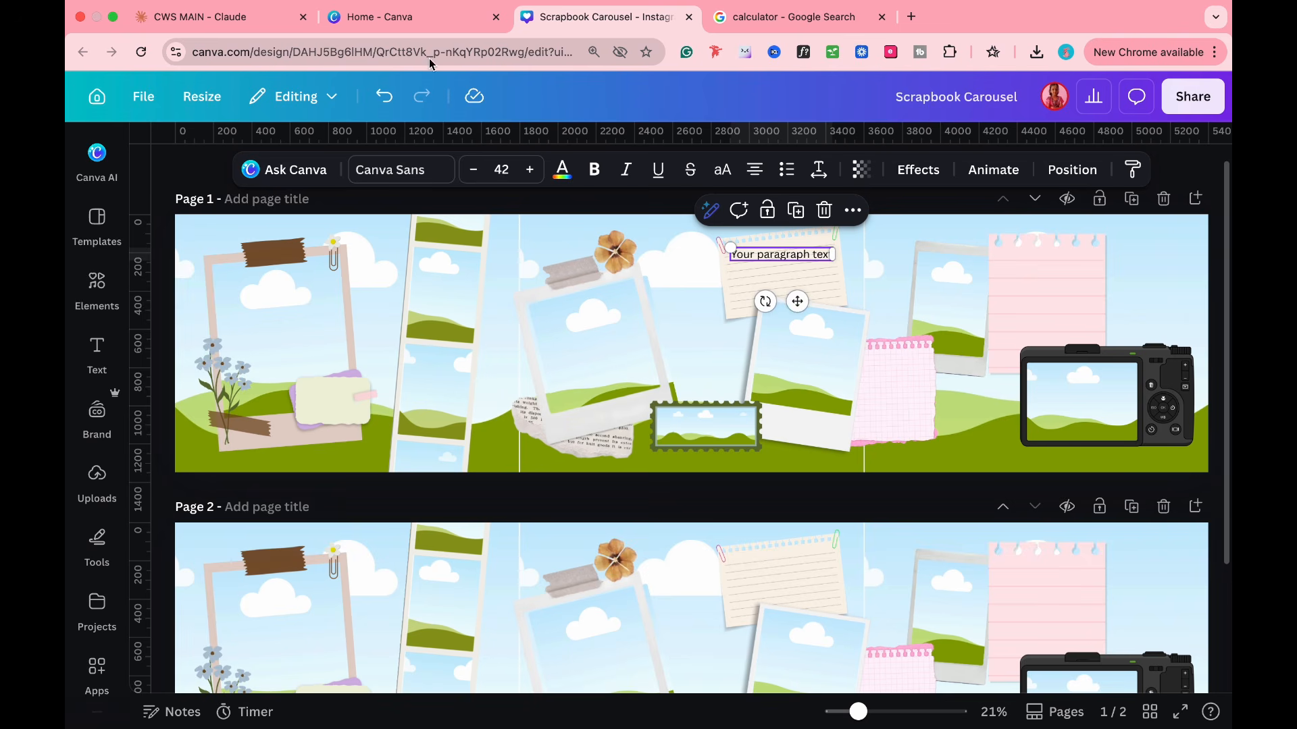
left_click(389, 173)
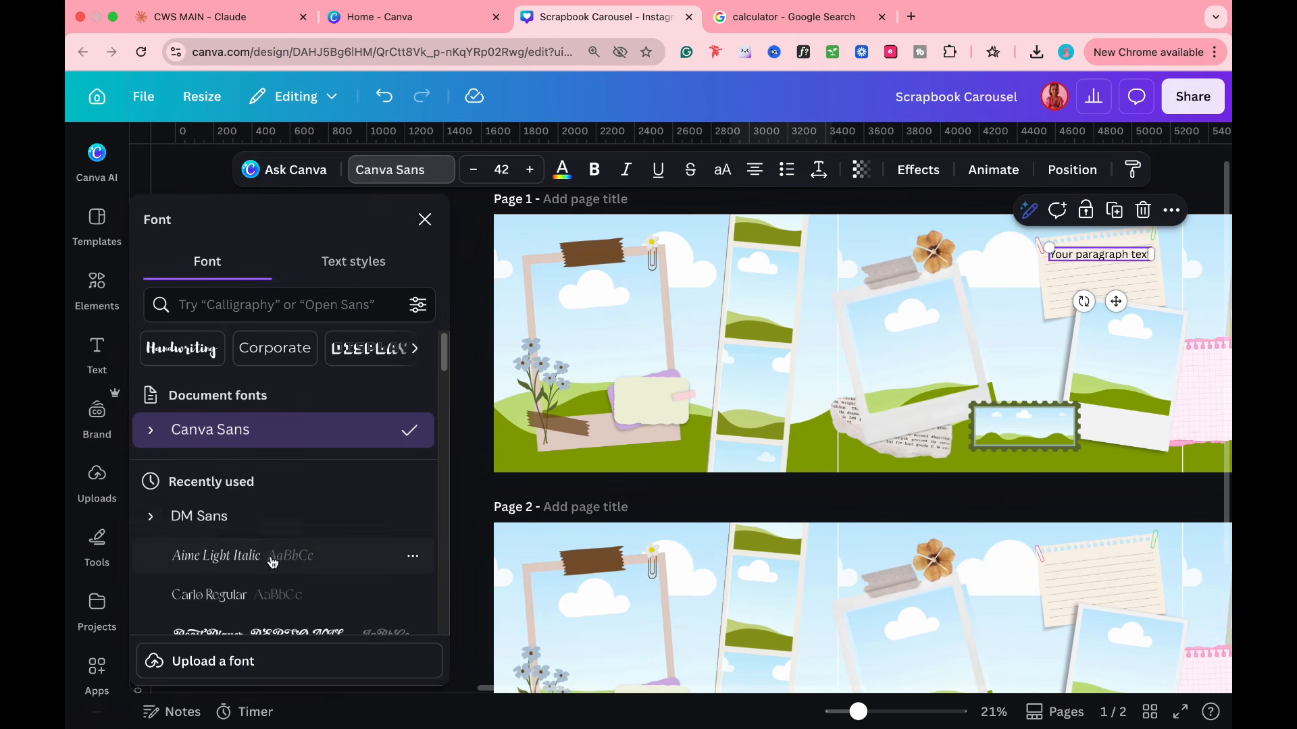
left_click(359, 555)
left_click(424, 219)
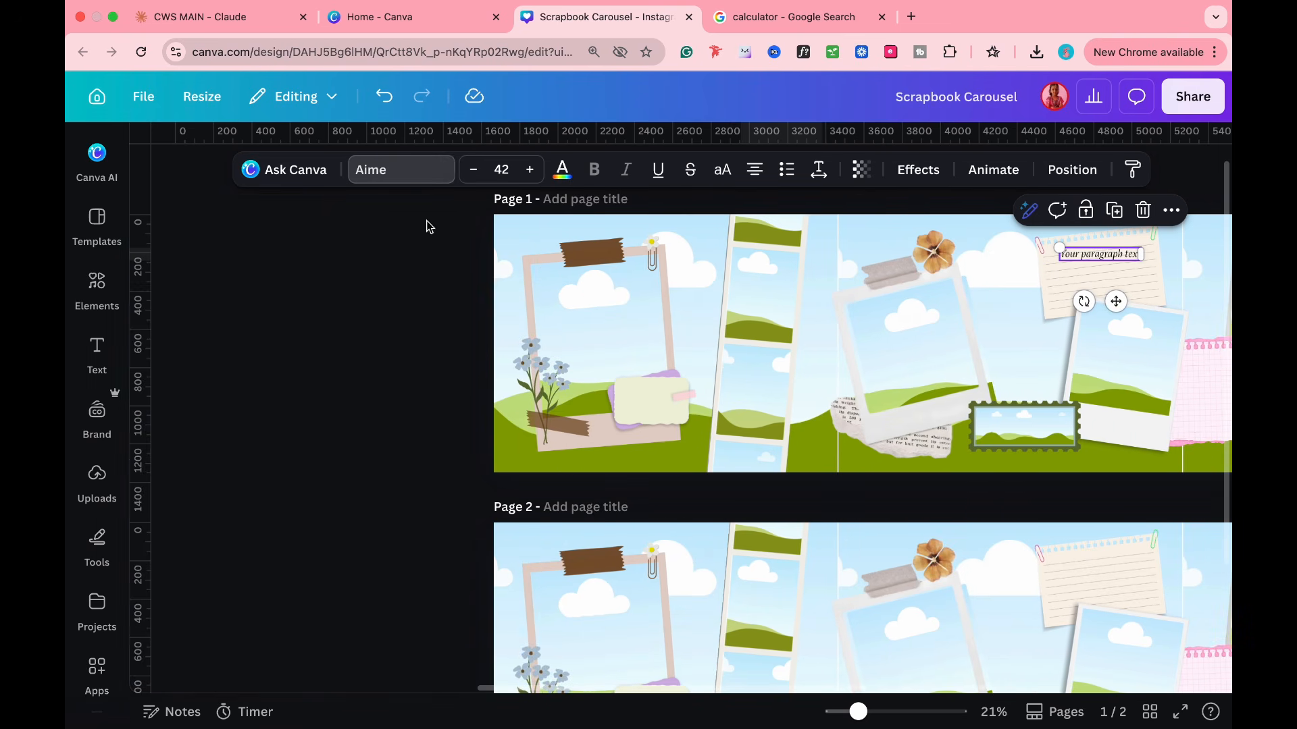
- Change the text to "I am grateful for everything in my life", wrap it onto two lines, and tilt and centre it on the cream note
left_click(562, 171)
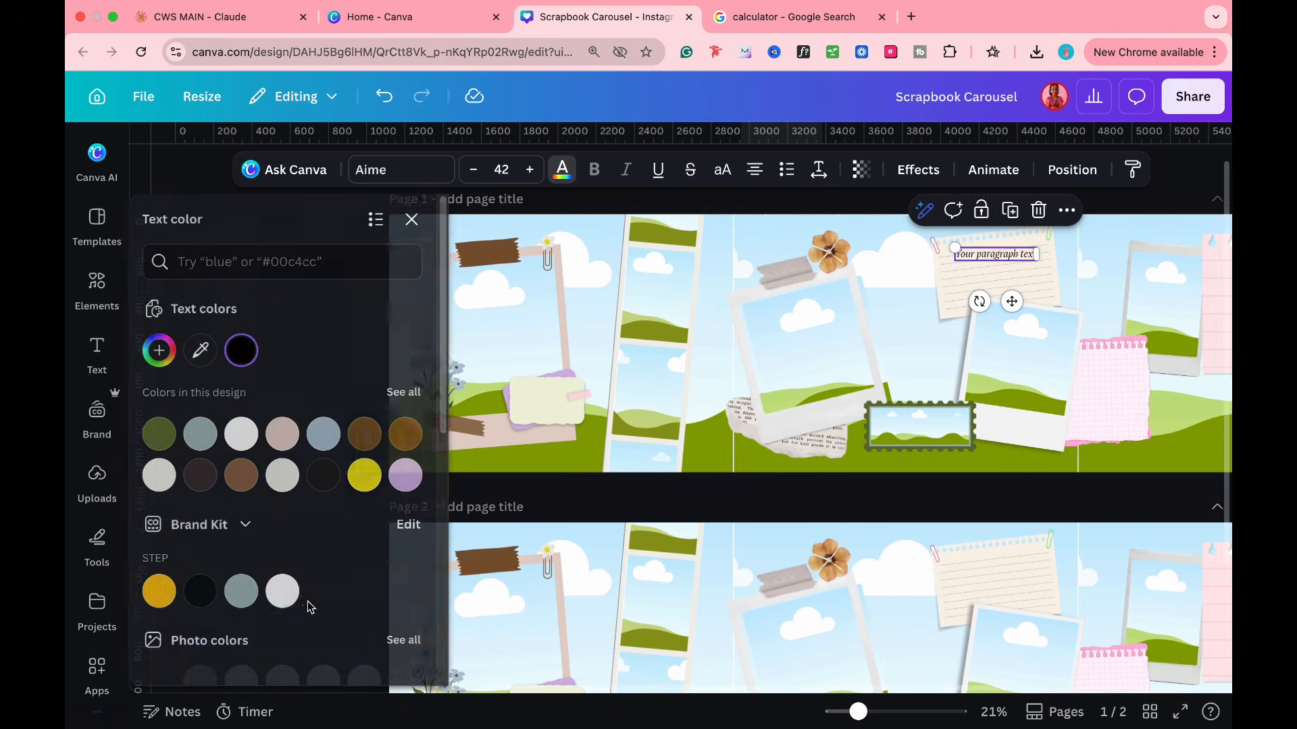
left_click(412, 220)
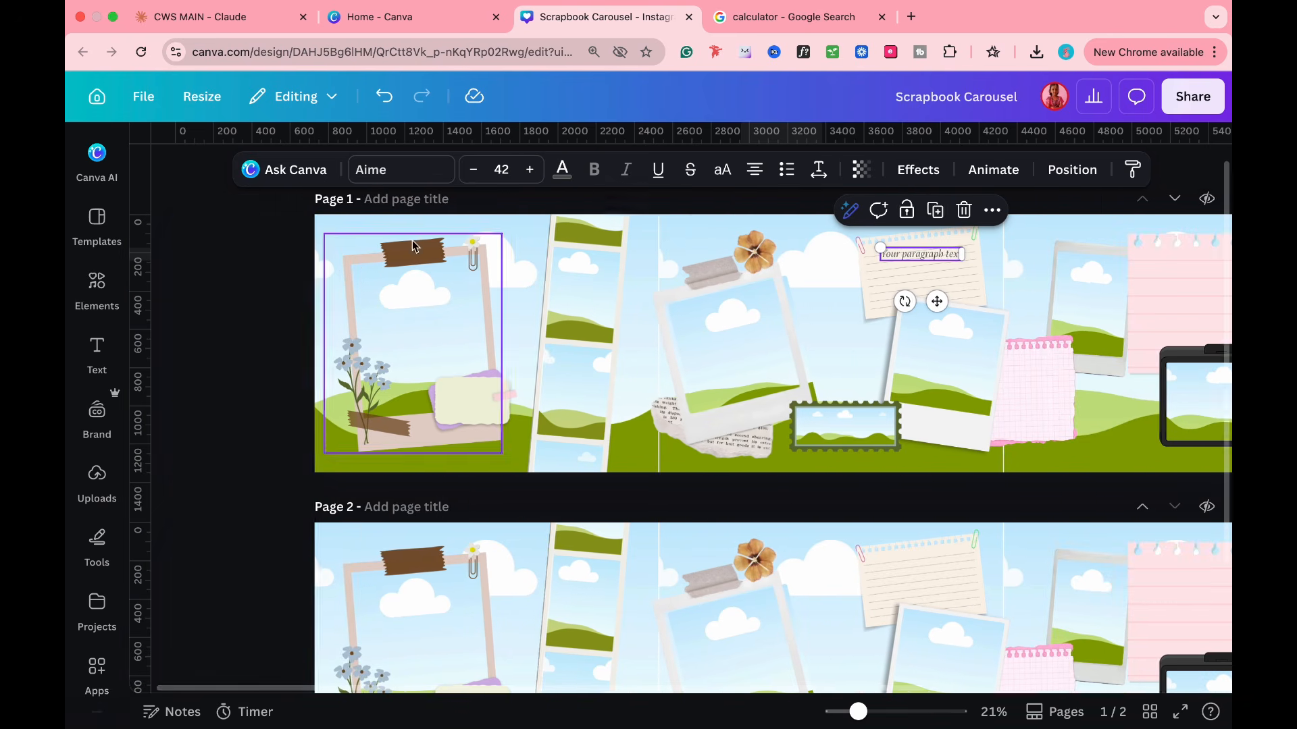
double_click(777, 256)
key("BackSpace")
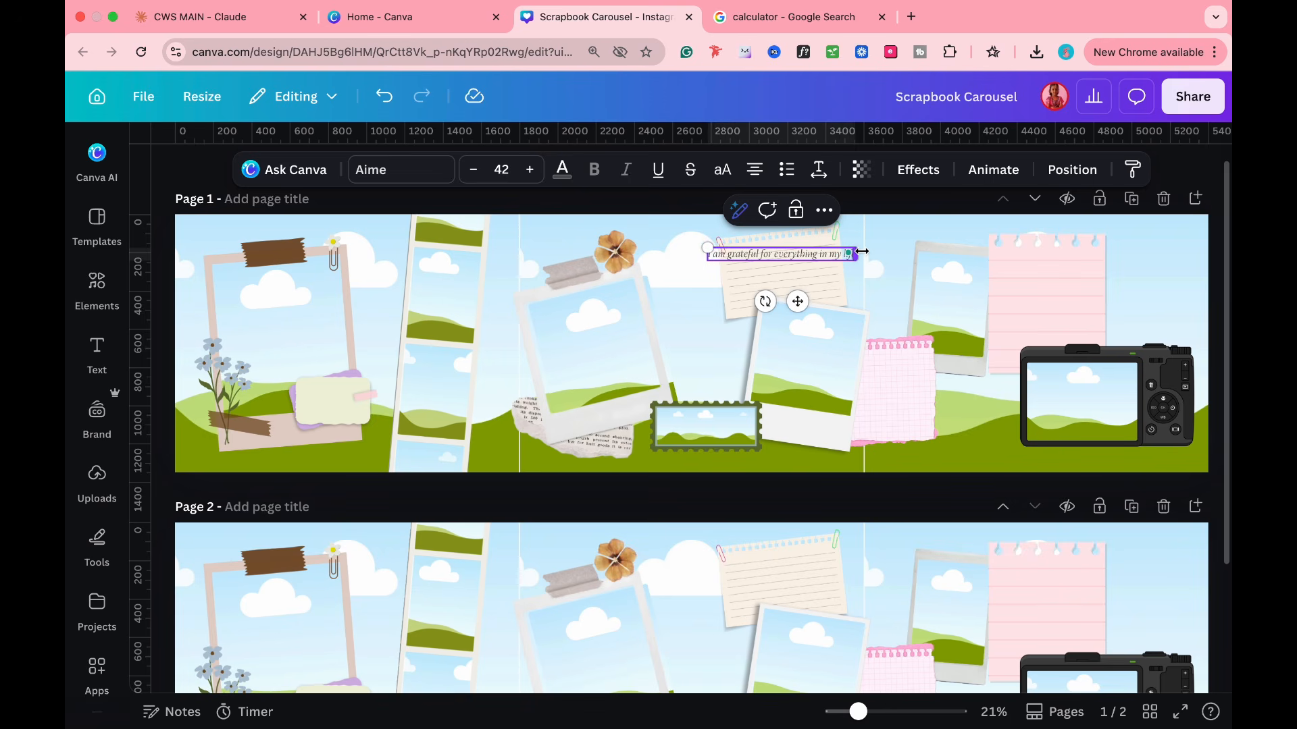
left_click_drag(861, 251, 809, 287)
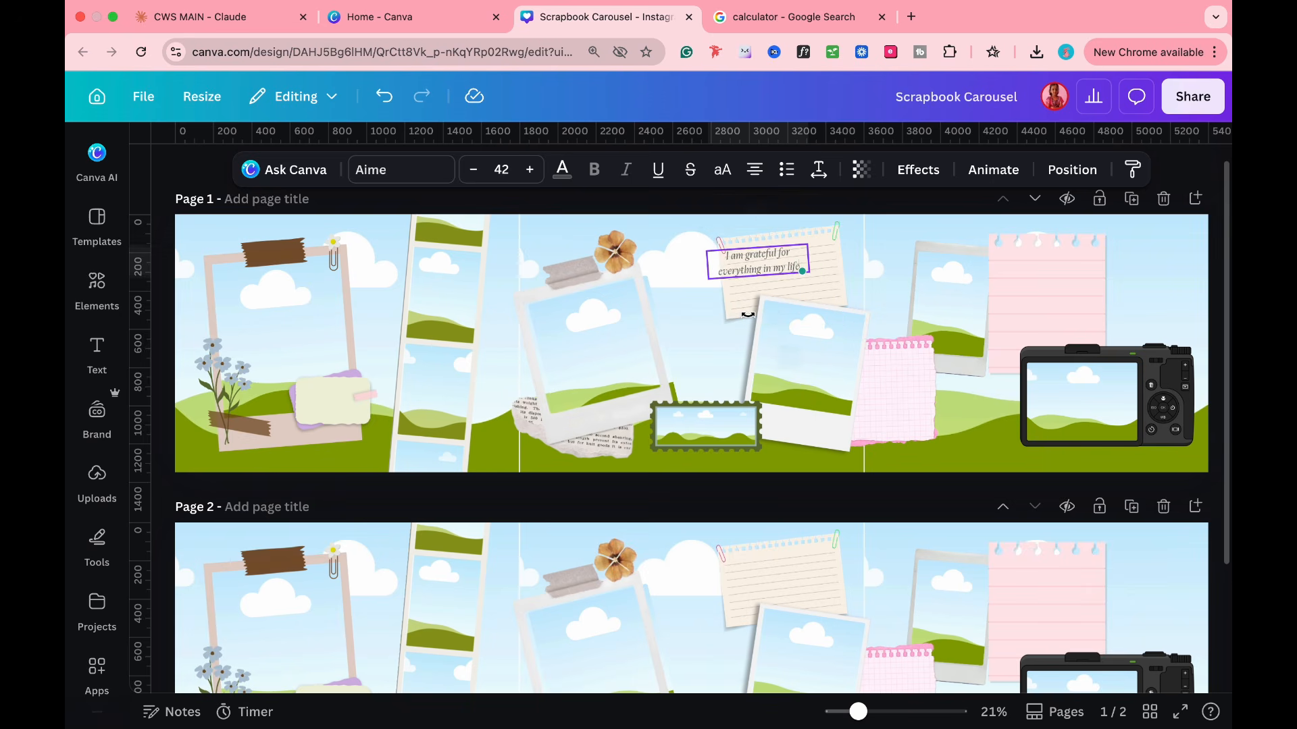
left_click_drag(748, 315, 751, 317)
left_click(652, 296)
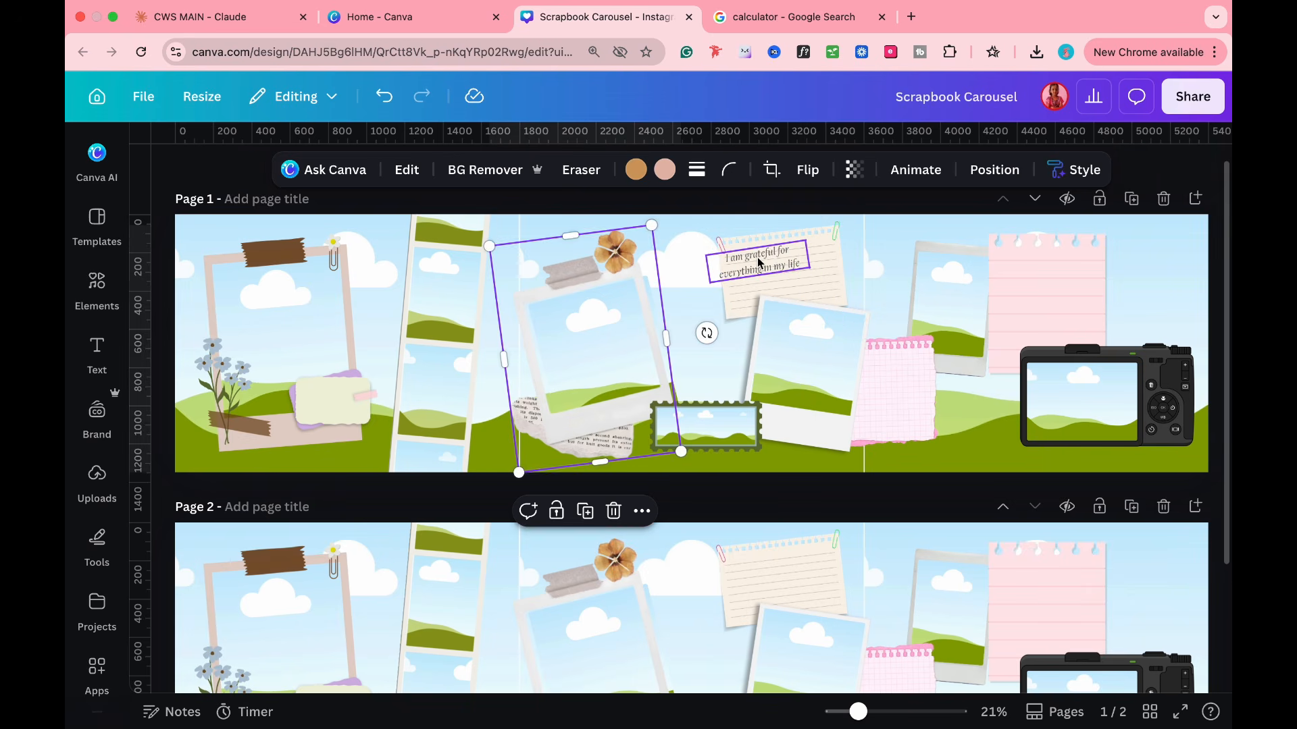
left_click(759, 261)
left_click_drag(772, 261, 796, 271)
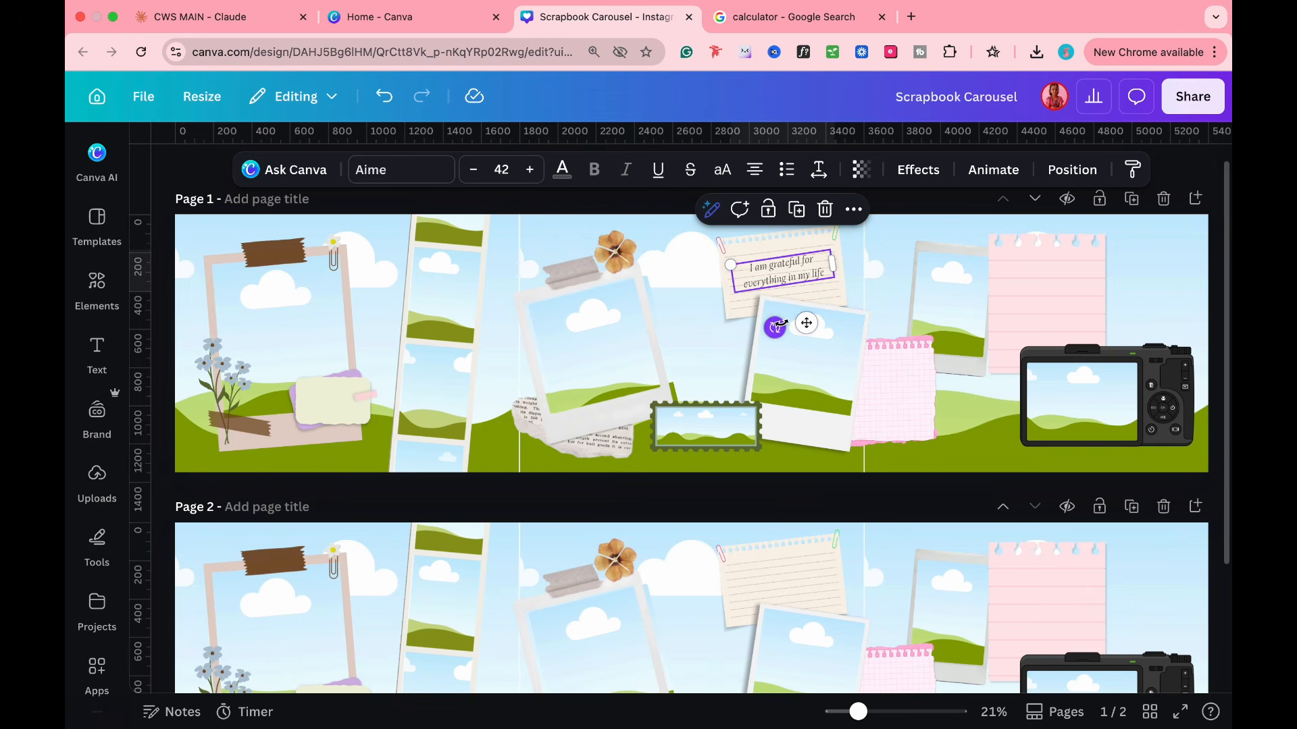
left_click_drag(778, 327, 779, 327)
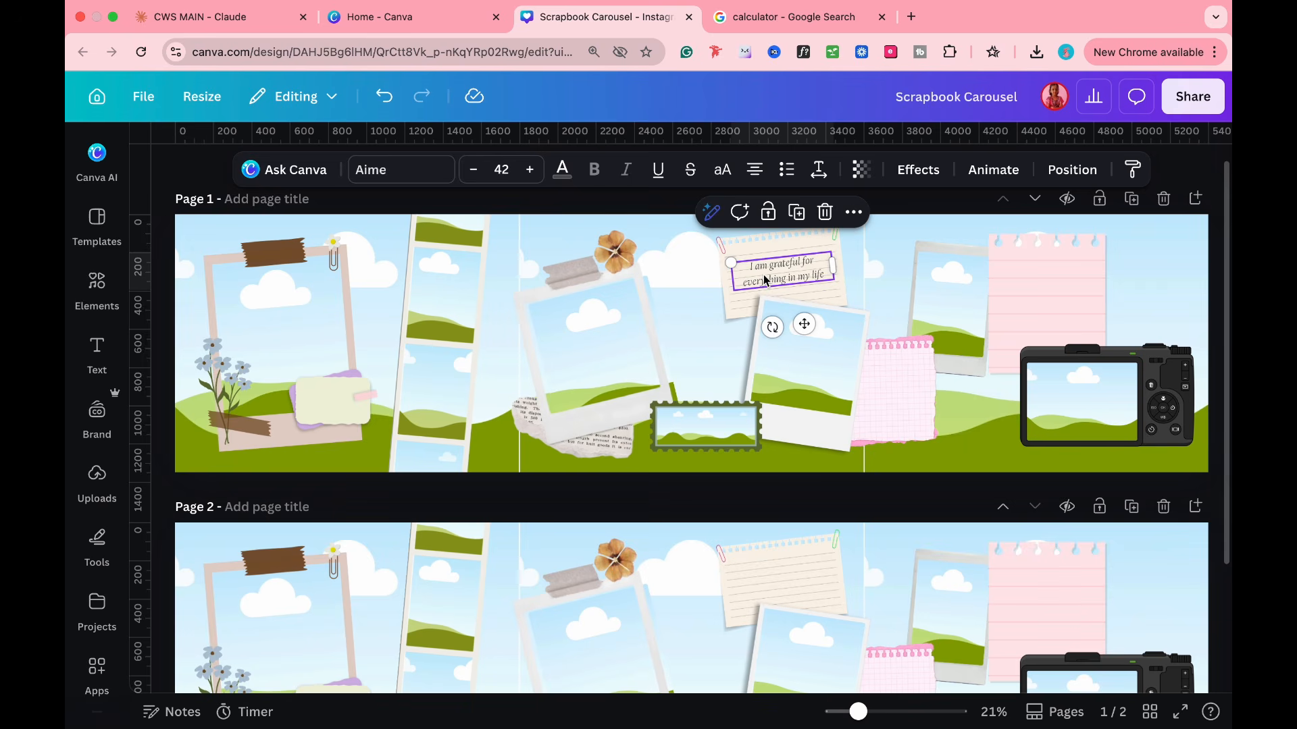
- Copy the text onto the large polaroid's lower border, reword it as "I attract good things", and tilt it to match
left_click_drag(764, 280, 620, 414)
double_click(620, 414)
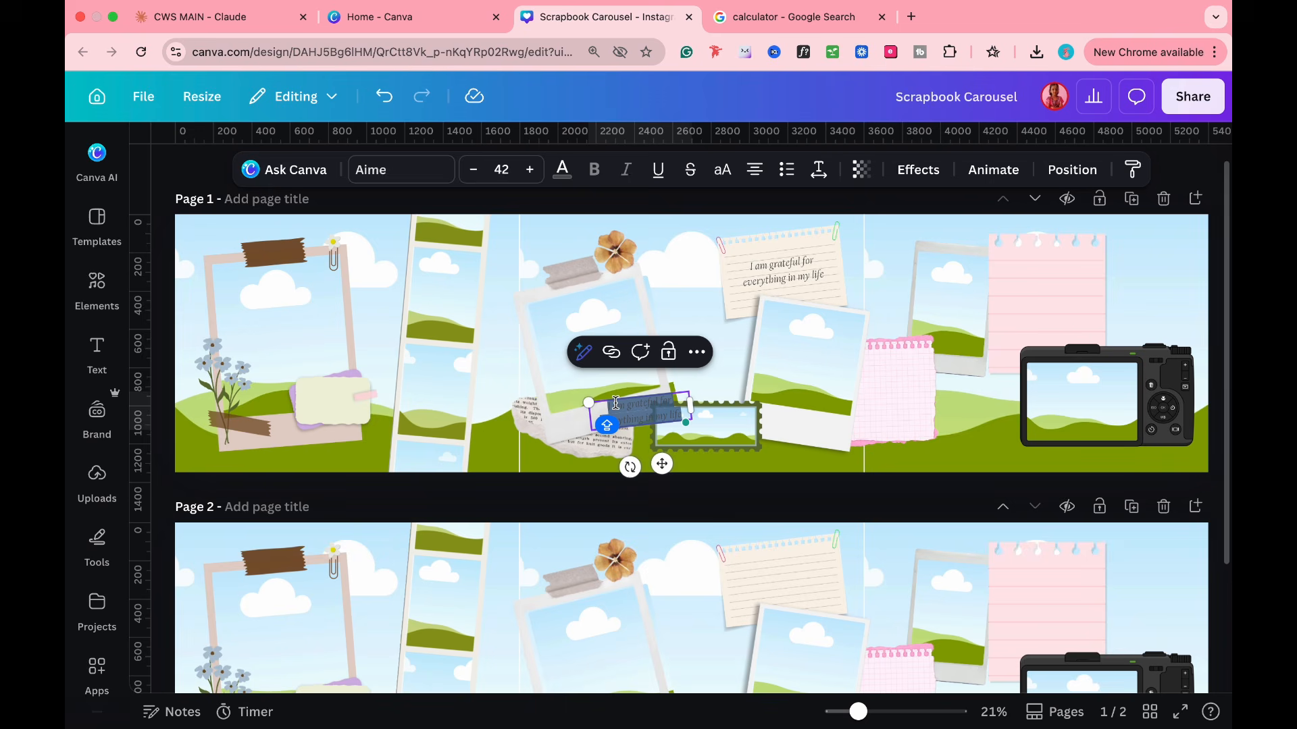
key("BackSpace")
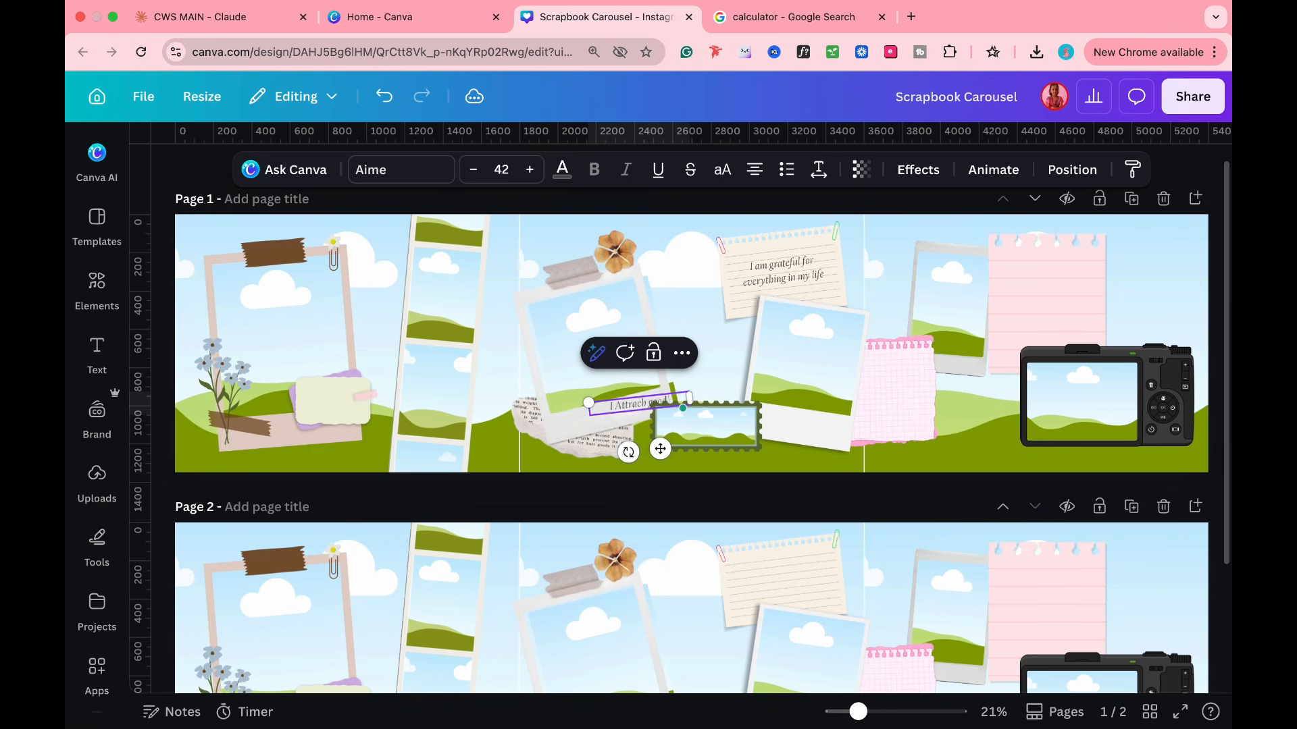
type("s")
left_click(641, 459)
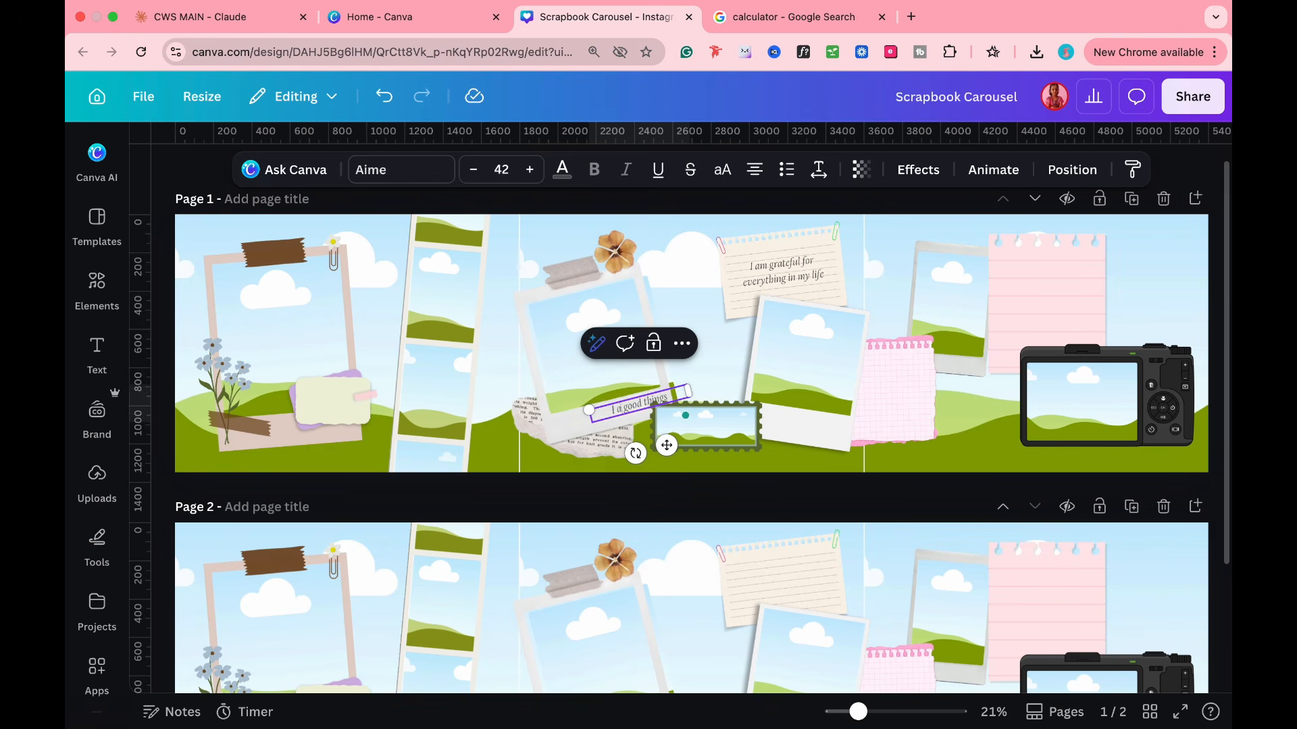
left_click_drag(639, 404, 611, 415)
- Caption the second polaroid "I am wealthy" and the pink grid note "Life has given me so much, I am blessed"
double_click(780, 422)
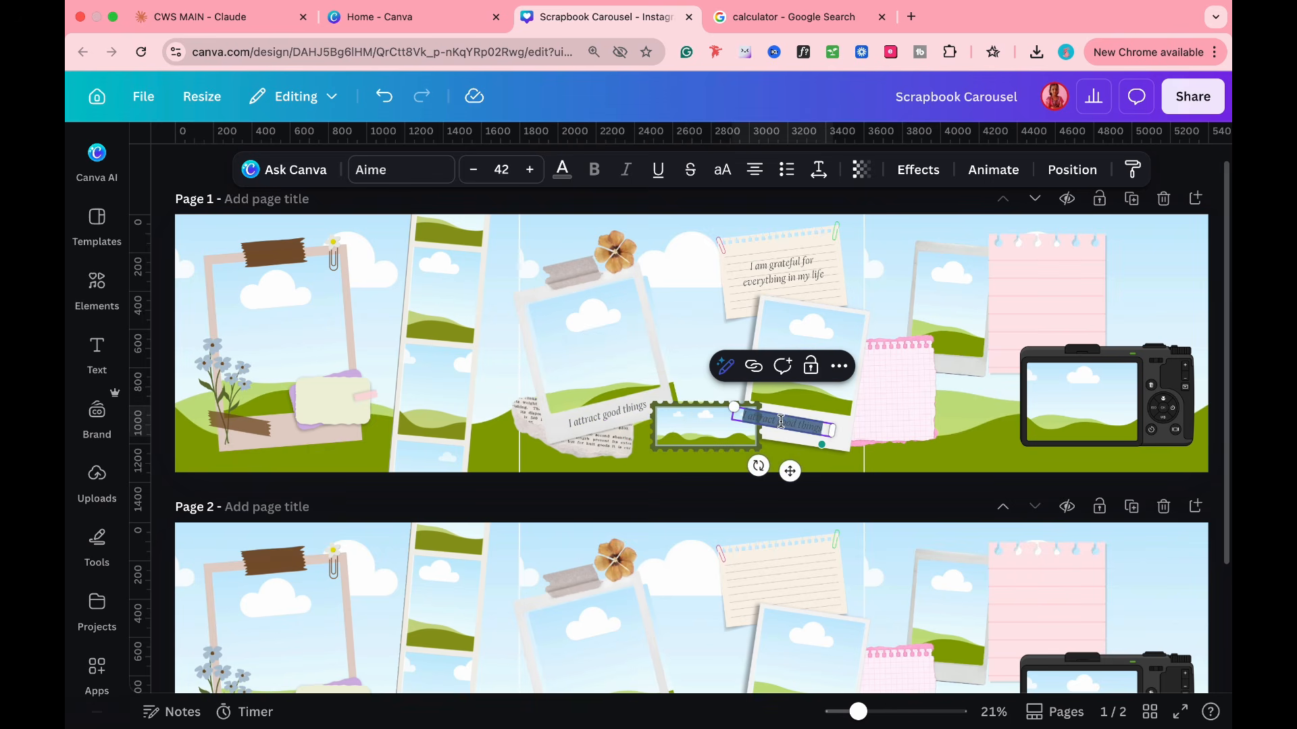
type("I am wealthy")
left_click_drag(776, 278, 1041, 283)
double_click(878, 382)
type("Life has given me so much, I am blessed")
left_click(978, 428)
- Write "The lesson I learned is trust the process you will get there!" on the pink lined note and fit it over three lines
double_click(1026, 274)
type("The lesson I learned is trust the process you will get there!")
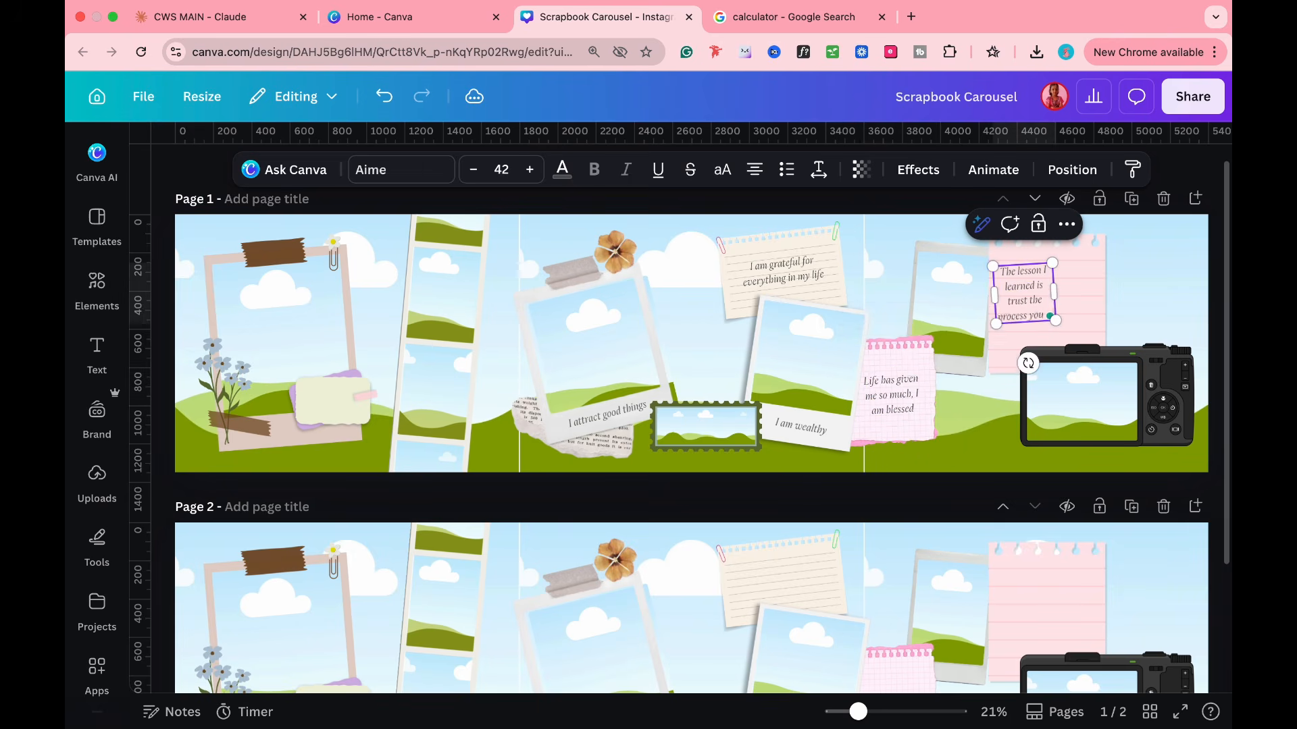
left_click_drag(1027, 351, 1050, 356)
left_click(970, 416)
left_click(946, 488)
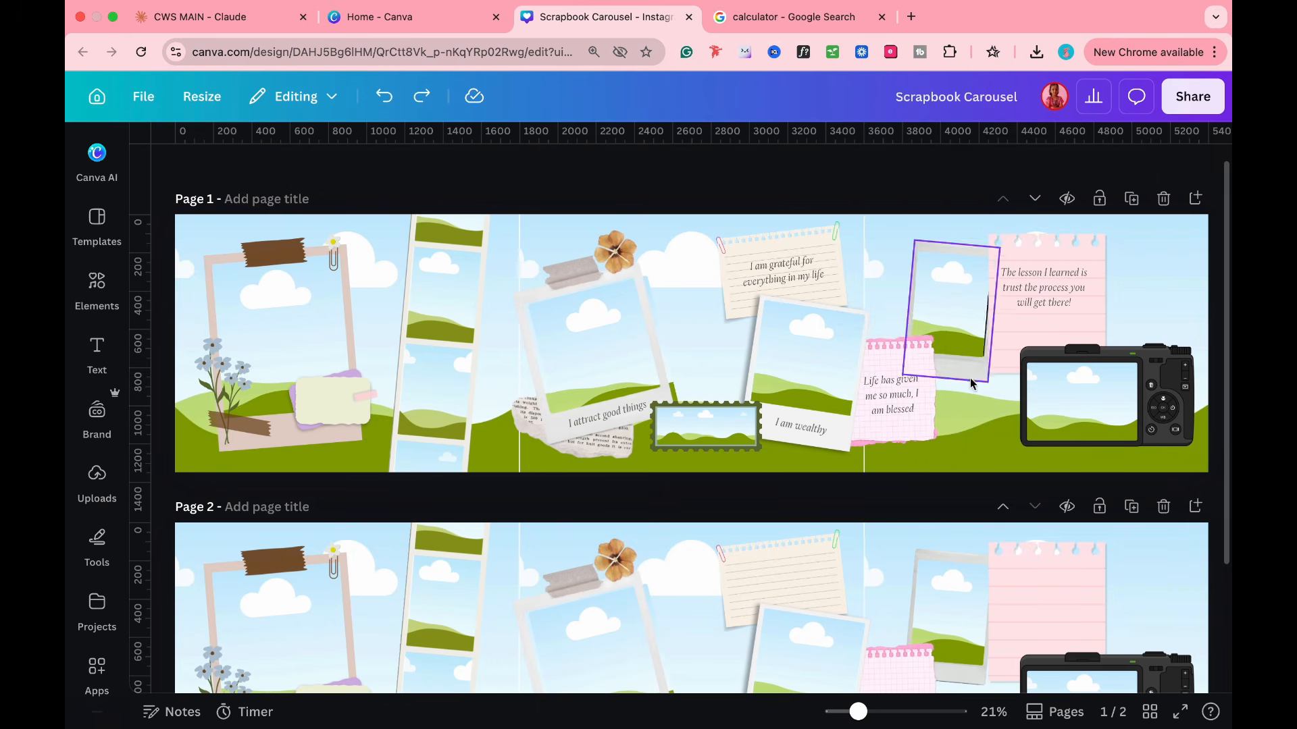
left_click_drag(1107, 398, 1111, 404)
key("super+z")
scroll(692, 379, "down", 1)
- Copy the text onto the pale green note and change it to "My Brain Dump time!"
left_click_drag(1040, 297, 368, 420)
double_click(361, 413)
type("My Brain Dump")
left_click(637, 202)
double_click(361, 409)
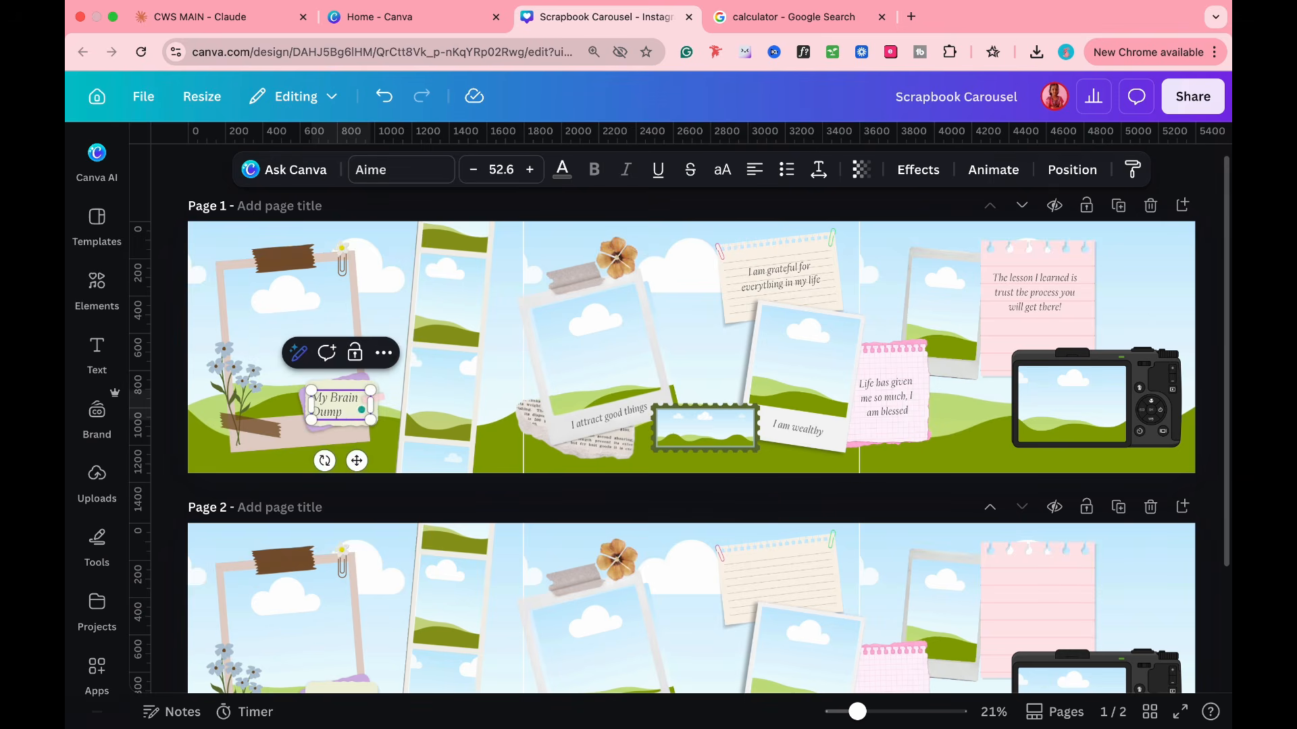
type("time!")
left_click(169, 324)
- Search the photos for "aesthetic" and fill page 1's first background frame with the dark open-book photo
left_click(97, 292)
left_click(256, 161)
type("aesthetic")
key("Return")
left_click(399, 310)
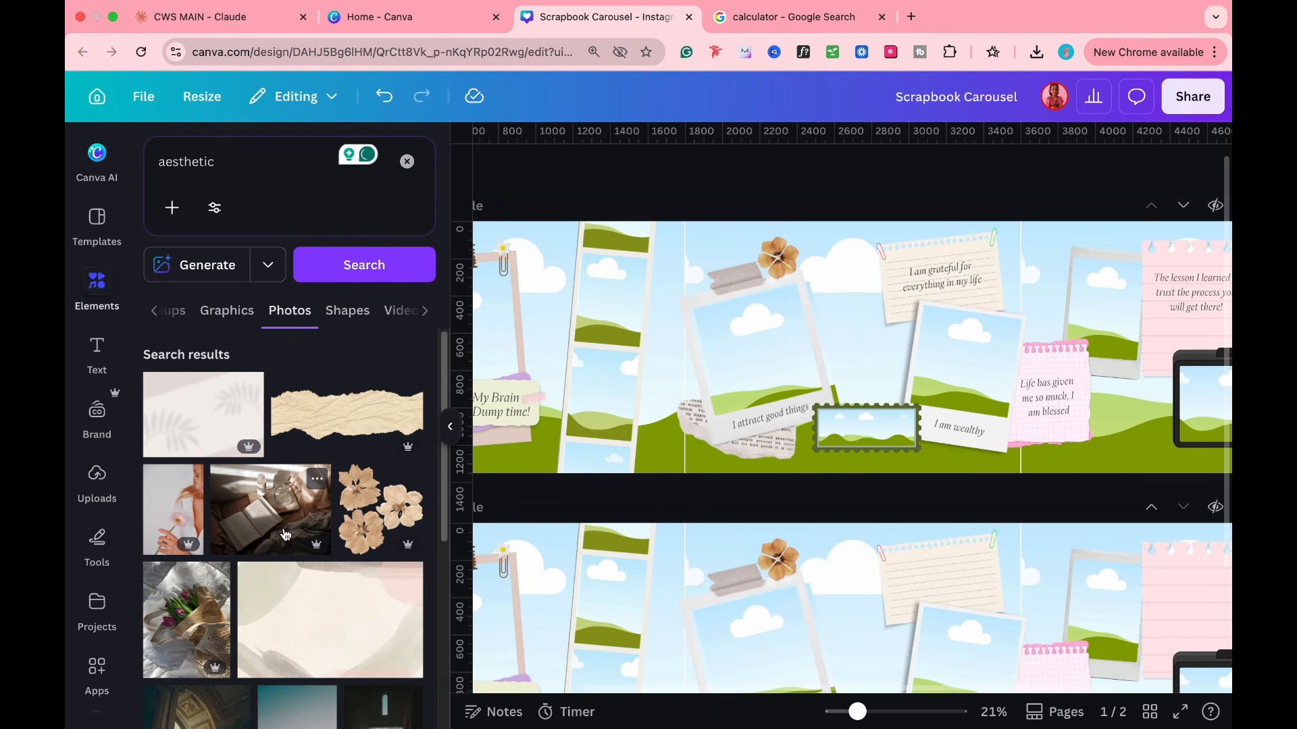
left_click(284, 535)
left_click_drag(834, 376, 552, 309)
- Fill the third background frame with the warm glassware-and-book photo and the middle one with the tulip bouquet photo
scroll(324, 574, "down", 2)
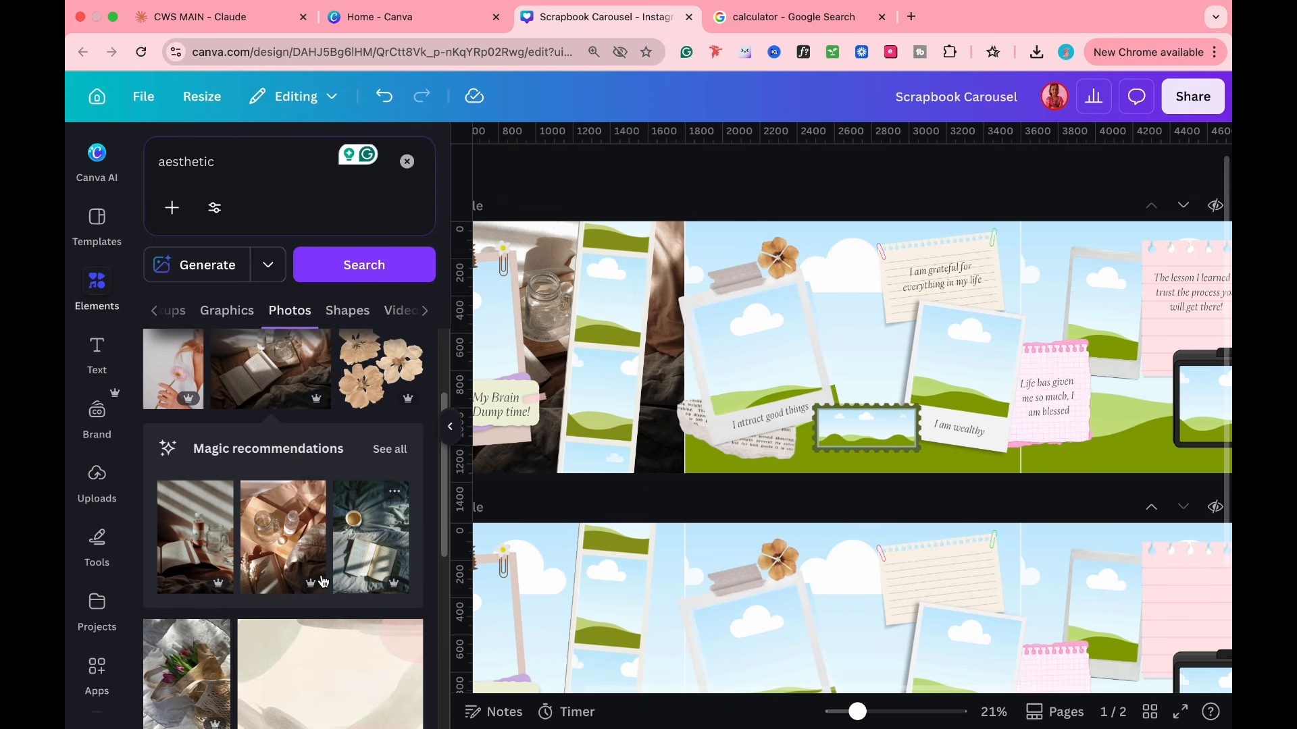
left_click_drag(302, 575, 1125, 365)
scroll(368, 463, "down", 2)
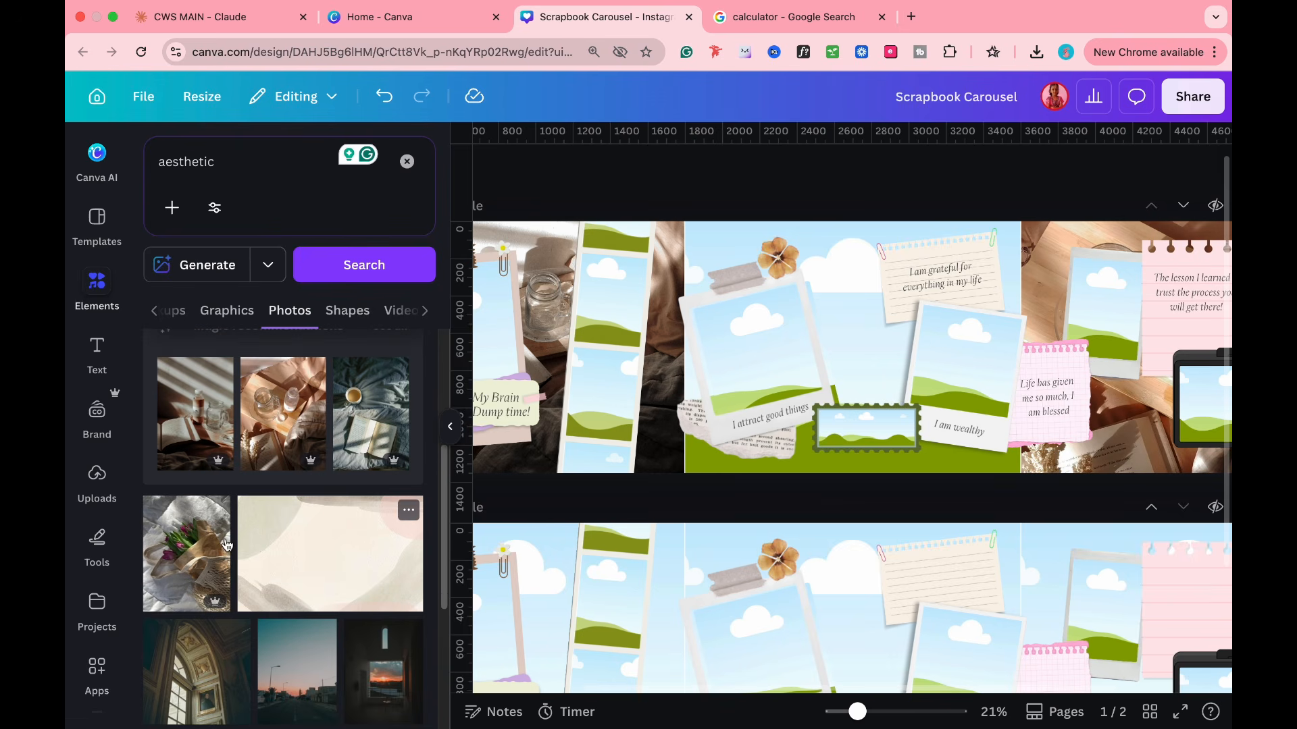
left_click_drag(227, 544, 852, 352)
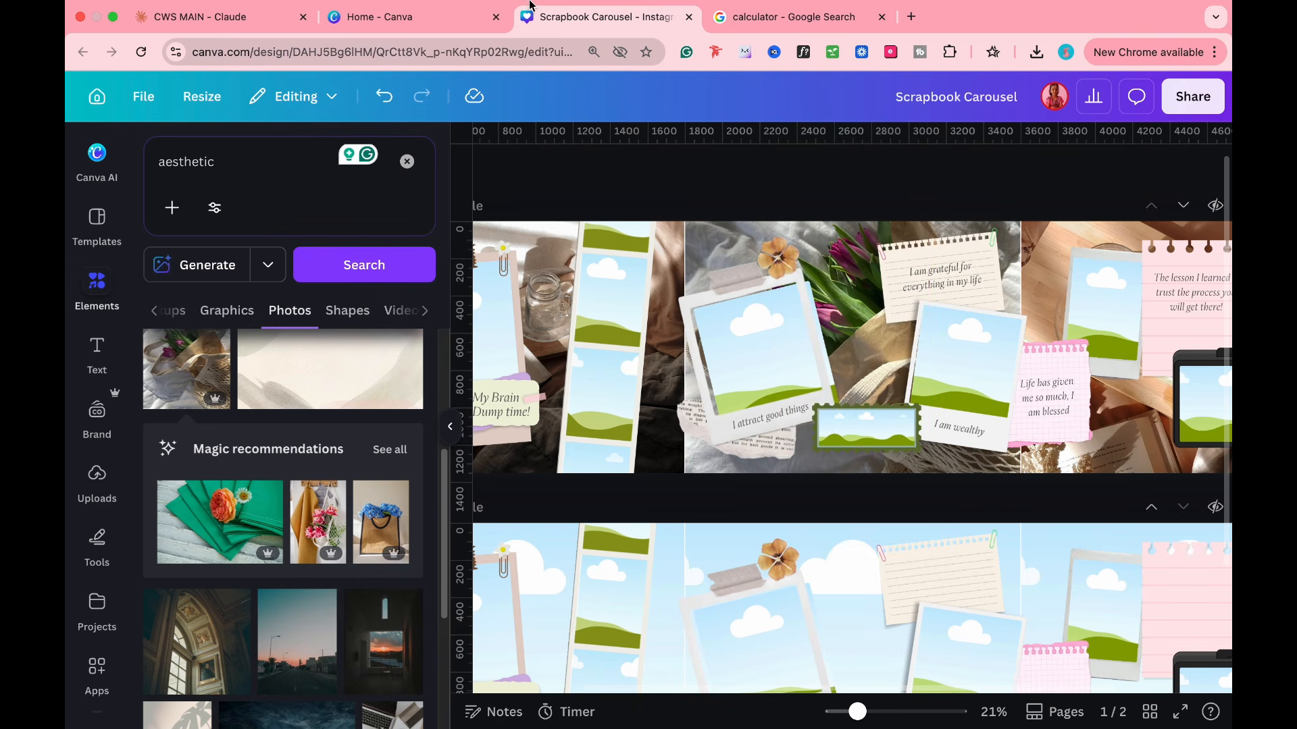
- Shift the large polaroid border slightly to the right so it lines up with its photo frame
left_click(785, 371)
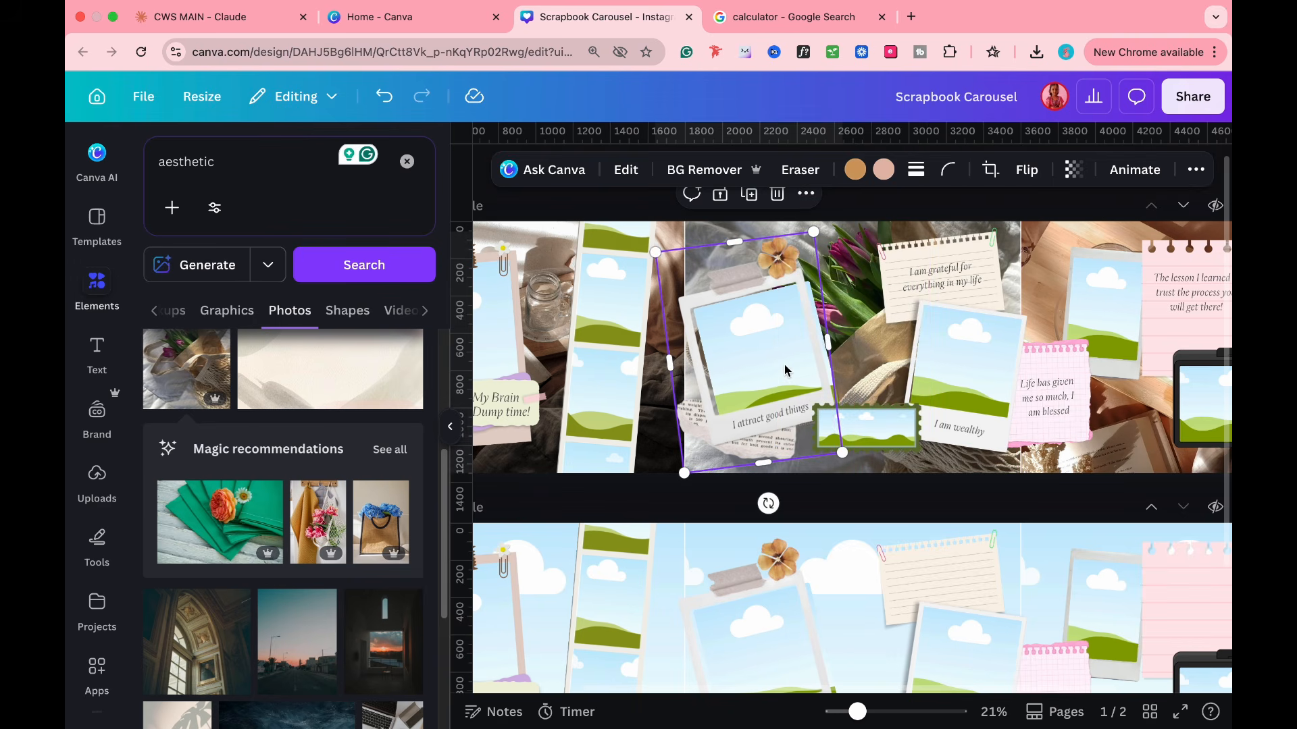
key("ctrl+z")
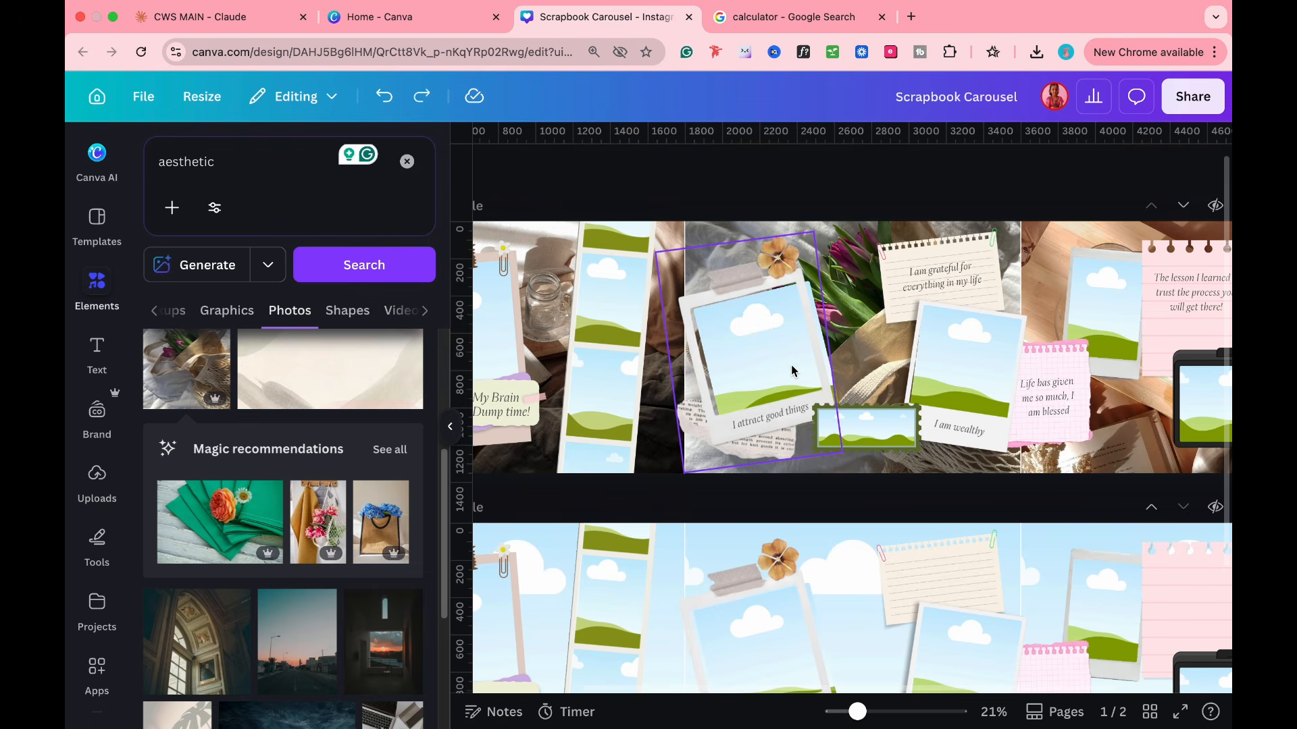
left_click(773, 377)
key("Delete")
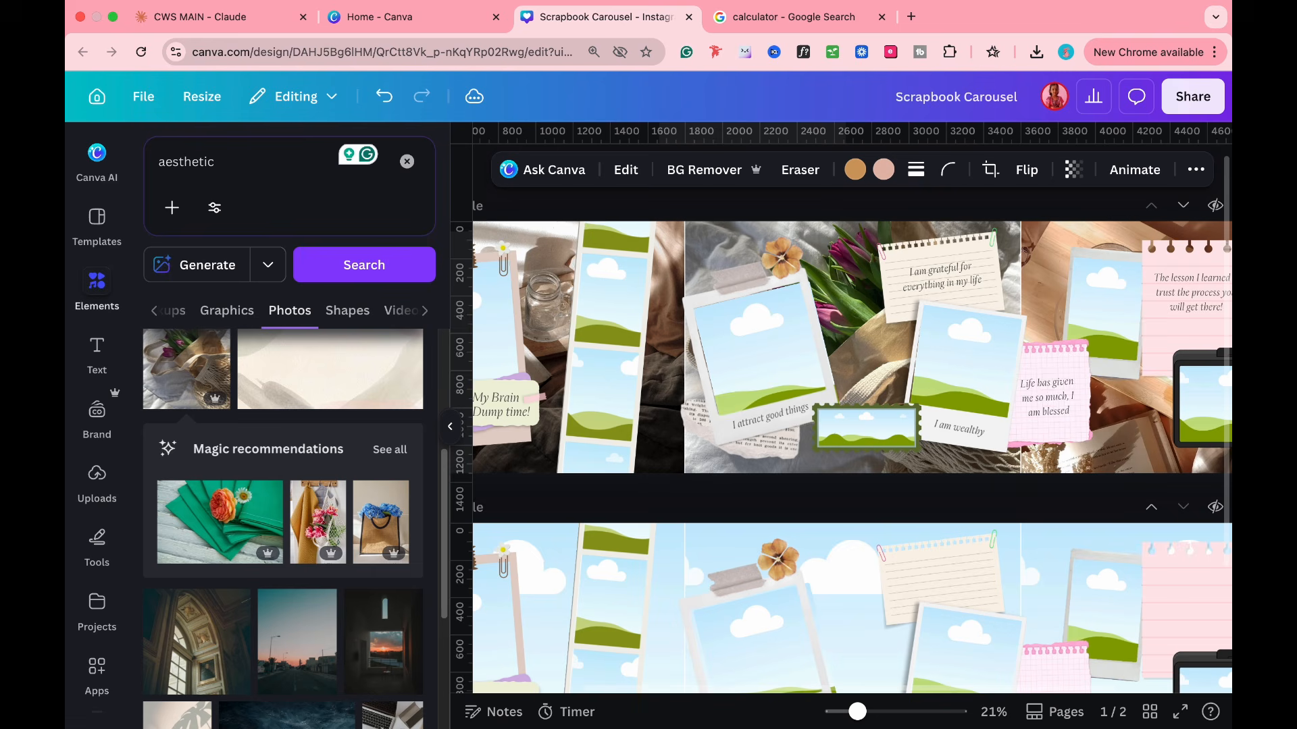
- Search the photos for "aesthetic girl" and place the black-and-white portrait in the film strip's third frame
scroll(313, 530, "down", 5)
left_click(223, 161)
type("girl")
key("Return")
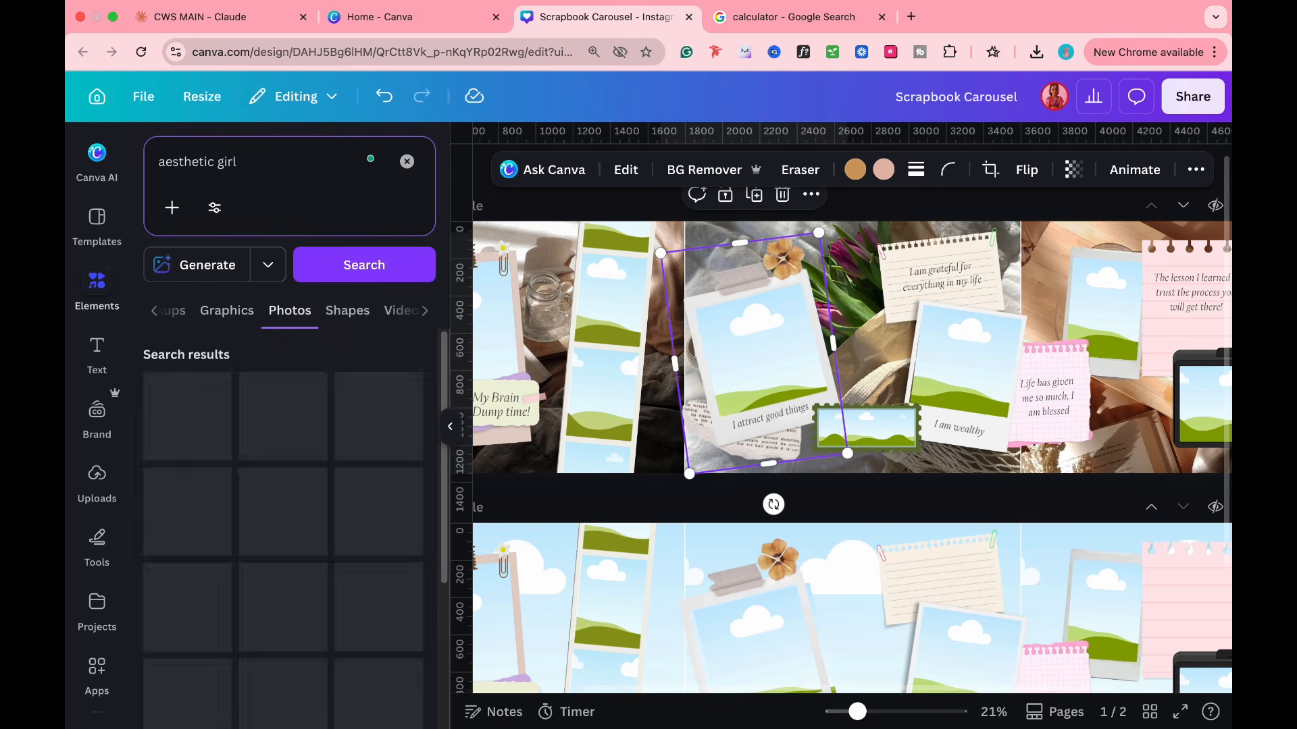
left_click_drag(319, 420, 612, 317)
left_click_drag(544, 418, 620, 304)
left_click_drag(679, 261, 601, 395)
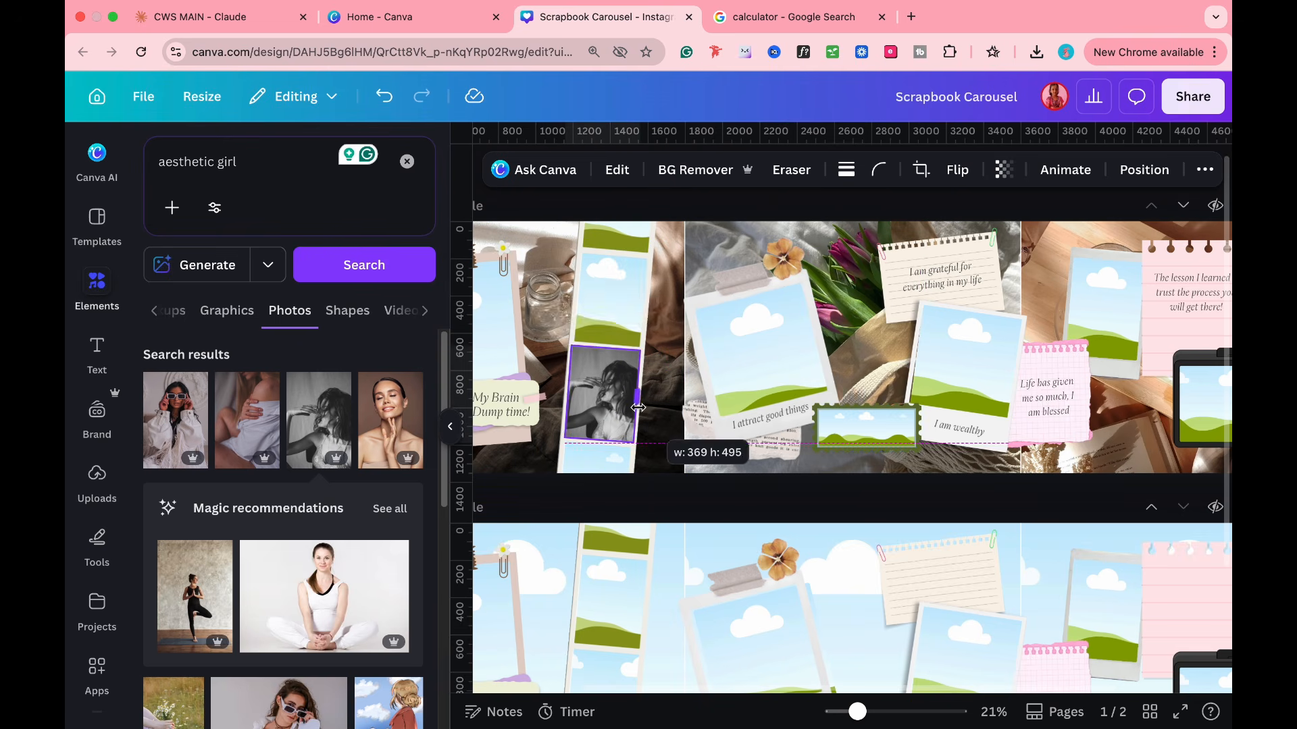
- Fill the large polaroid with the woman-in-sunglasses photo and the stamp frame with the sunflower basket photo, repositioned within its crop
left_click_drag(175, 420, 748, 350)
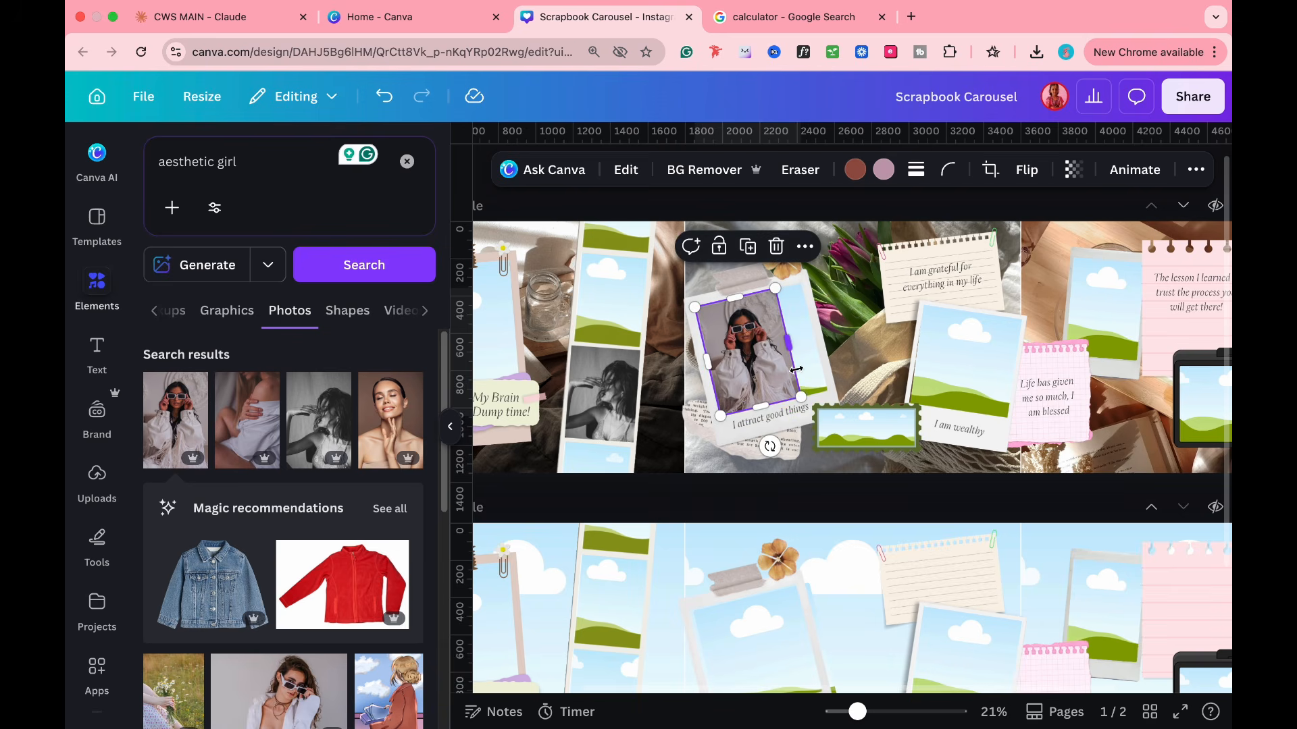
scroll(284, 540, "down", 5)
left_click_drag(185, 579, 866, 427)
double_click(866, 427)
left_click_drag(866, 427, 866, 372)
- Change the stamp frame's green border colour to white
left_click(365, 698)
left_click(873, 169)
left_click(284, 518)
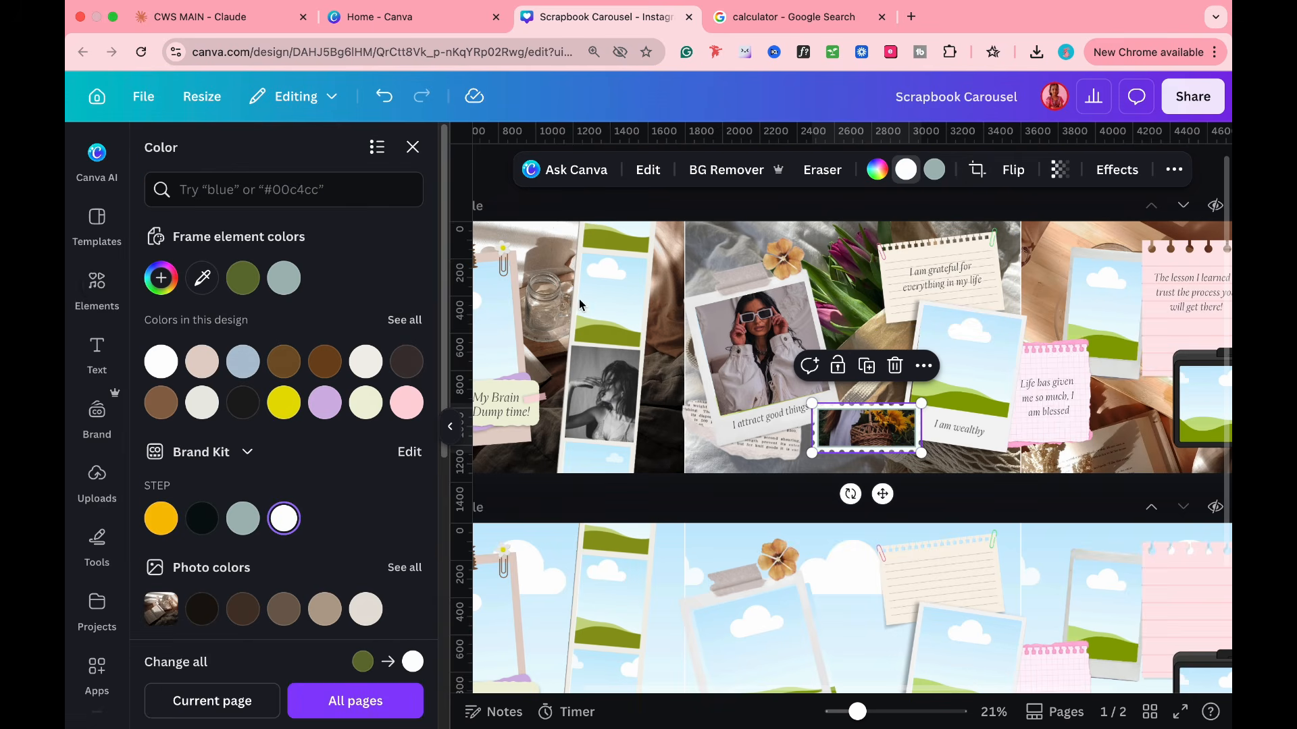
- Fill the small polaroid with the dark-haired woman's photo and the "I am wealthy" polaroid with the orange-trees photo
left_click(852, 338)
left_click_drag(393, 463, 1105, 313)
left_click(323, 491)
left_click_drag(853, 344, 963, 365)
left_click_drag(1007, 418, 1010, 427)
left_click(1043, 581)
- Place the photo of the woman in a flower field into the camera's screen frame and adjust its fit
scroll(945, 581, "right", 2)
scroll(283, 507, "down", 4)
left_click(324, 506)
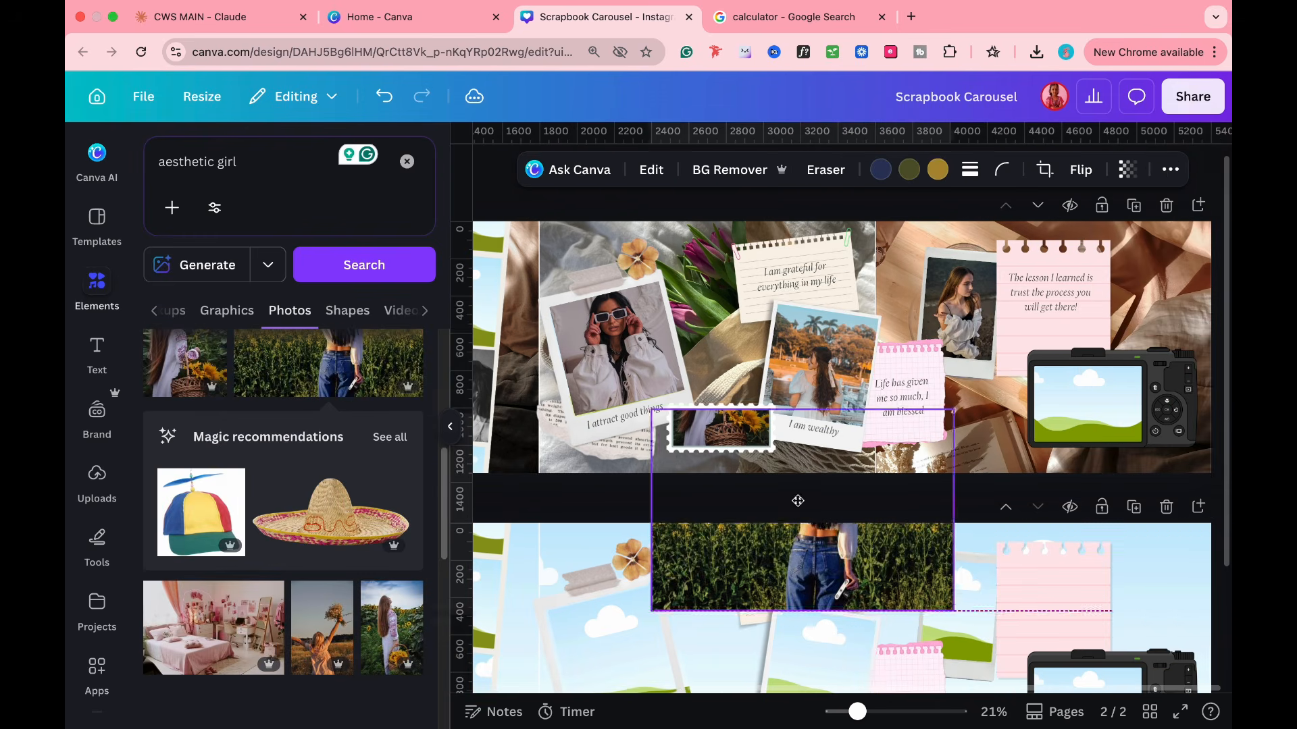
left_click_drag(796, 501, 1046, 366)
left_click_drag(899, 266, 1071, 381)
left_click(1062, 390)
left_click_drag(1136, 424, 1107, 398)
scroll(1073, 492, "down", 3)
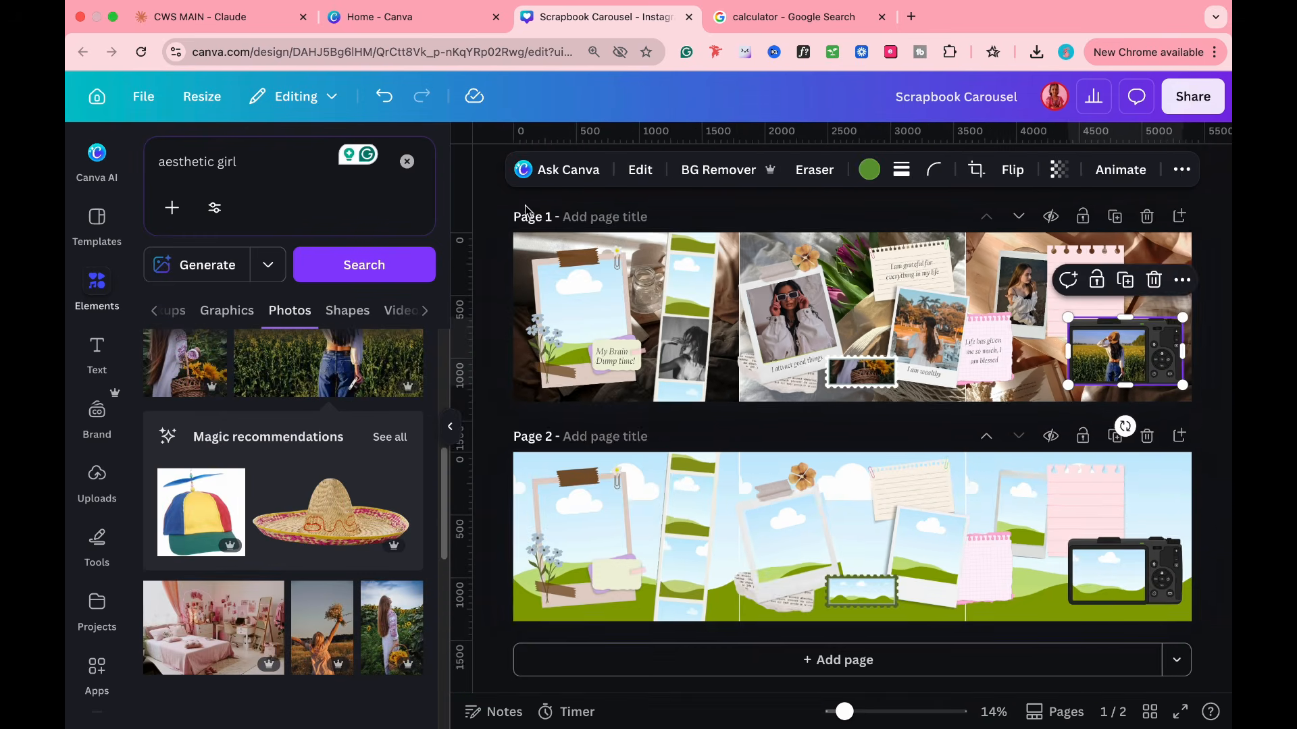
- Fill the taped polaroid at page 1's left end with the photo of the woman raising flowers in a field
left_click(321, 628)
left_click_drag(842, 318, 683, 348)
left_click(450, 426)
scroll(592, 284, "up", 3)
left_click_drag(473, 405, 270, 358)
- Place the blurred portrait photo in the film strip's second frame
left_click(96, 290)
left_click(392, 572)
left_click_drag(922, 247, 853, 352)
left_click_drag(816, 406, 617, 305)
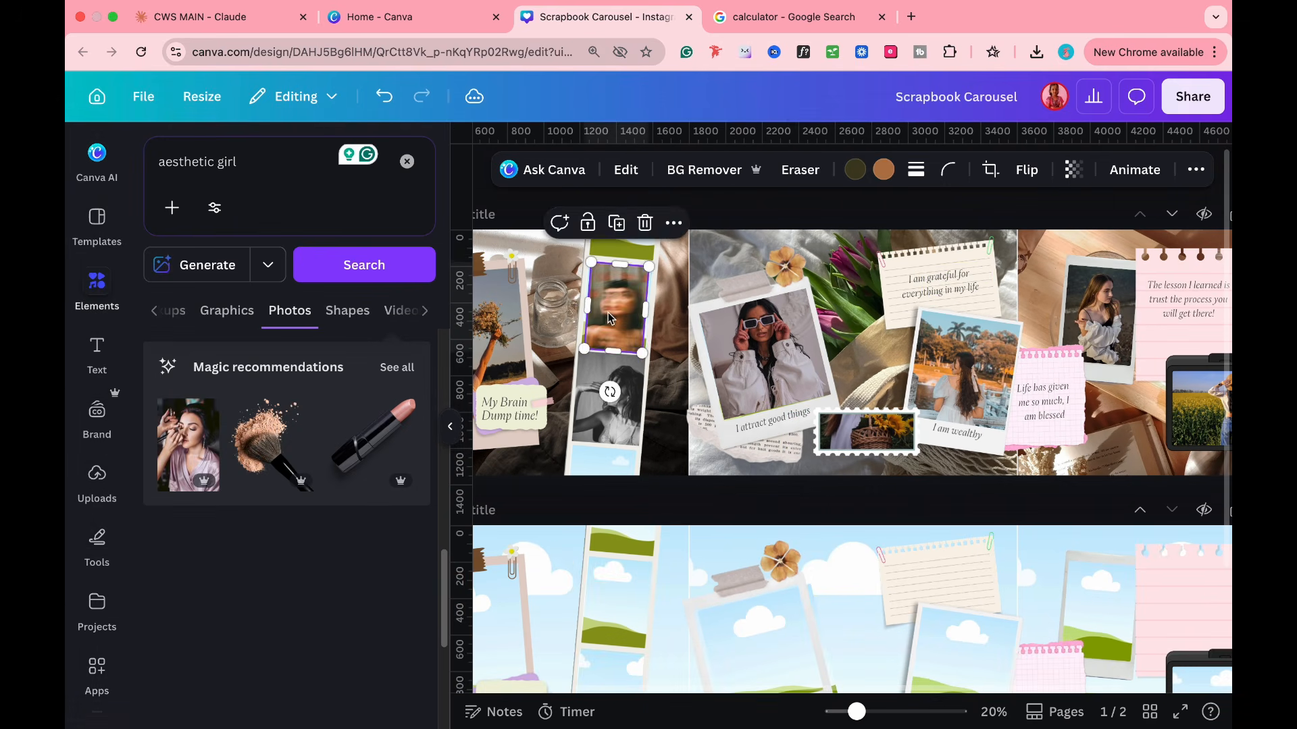
- Fill the film strip's top frame with the flower-meadow photo and its bottom frame with another aesthetic girl photo
scroll(337, 544, "up", 5)
left_click_drag(336, 545, 597, 550)
left_click(175, 533)
left_click_drag(921, 248, 852, 352)
left_click_drag(819, 402, 620, 244)
left_click(620, 214)
scroll(597, 226, "up", 5)
left_click(665, 412)
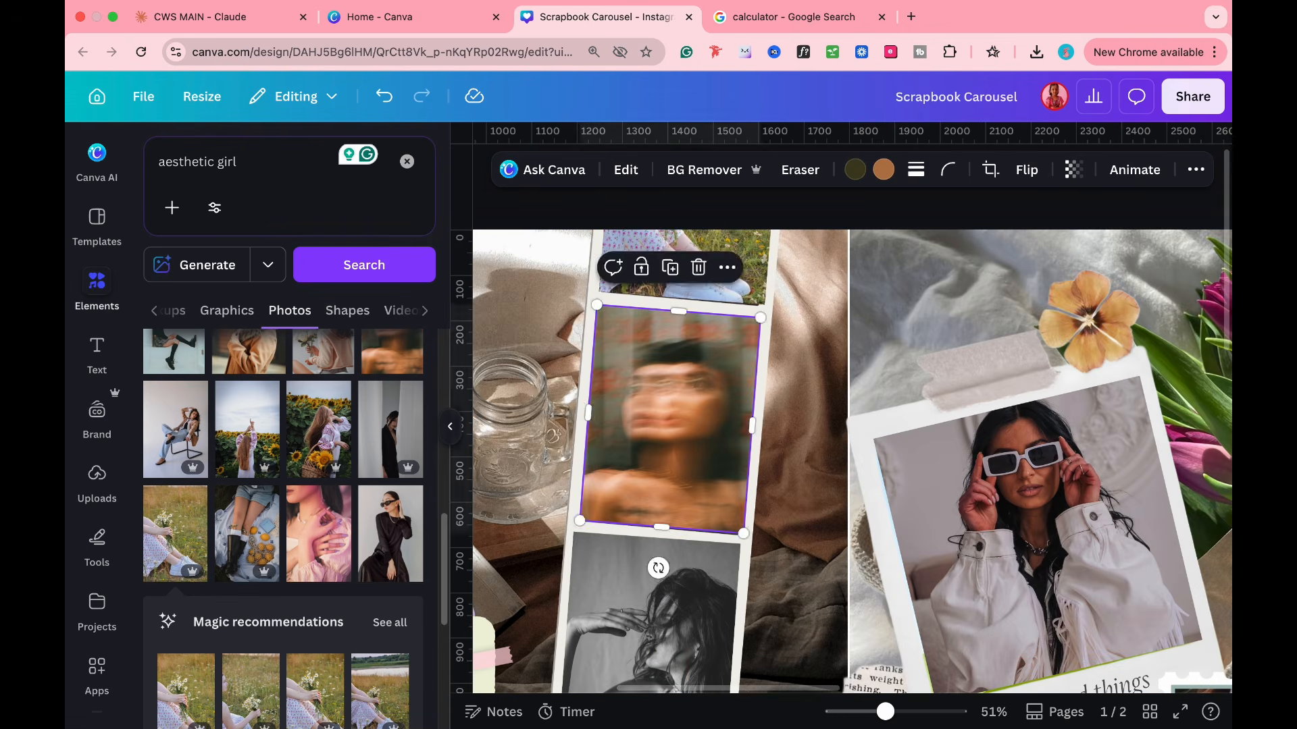
scroll(567, 317, "down", 6)
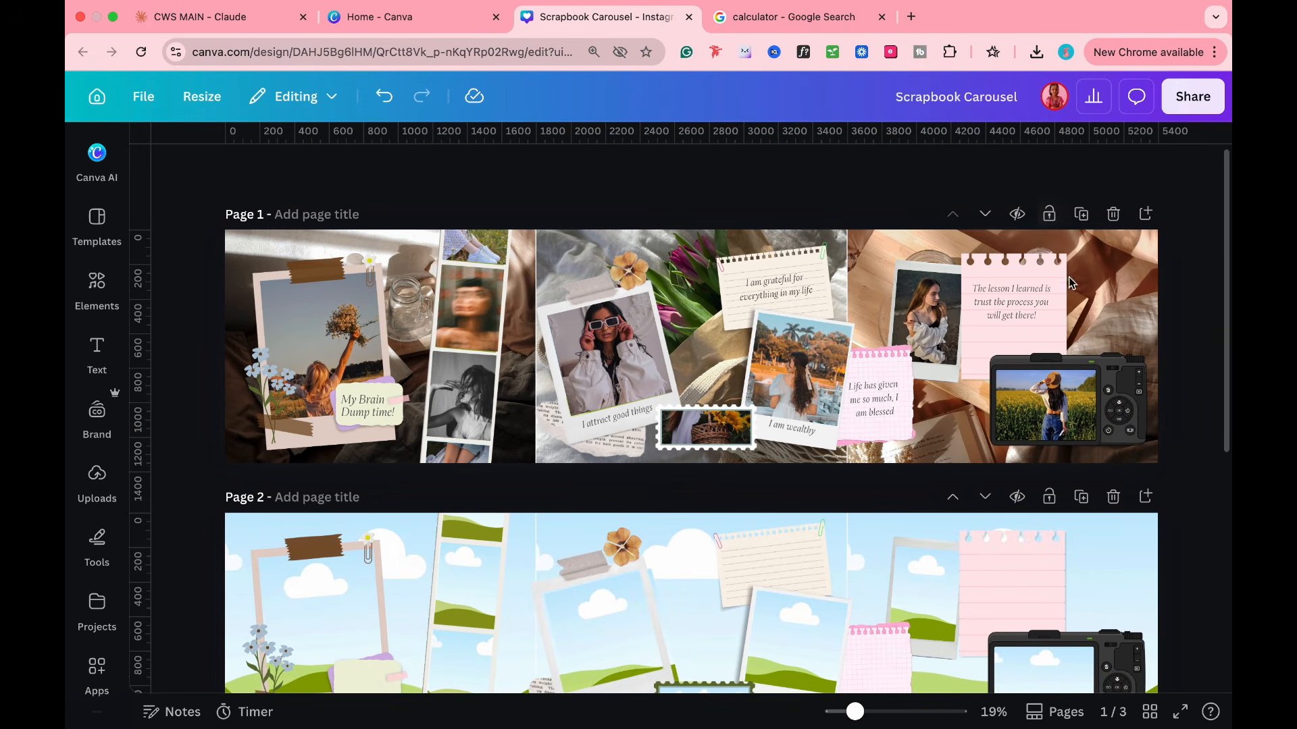
- Download only page 1 of the Scrapbook Carousel design as a PNG file
left_click(1192, 96)
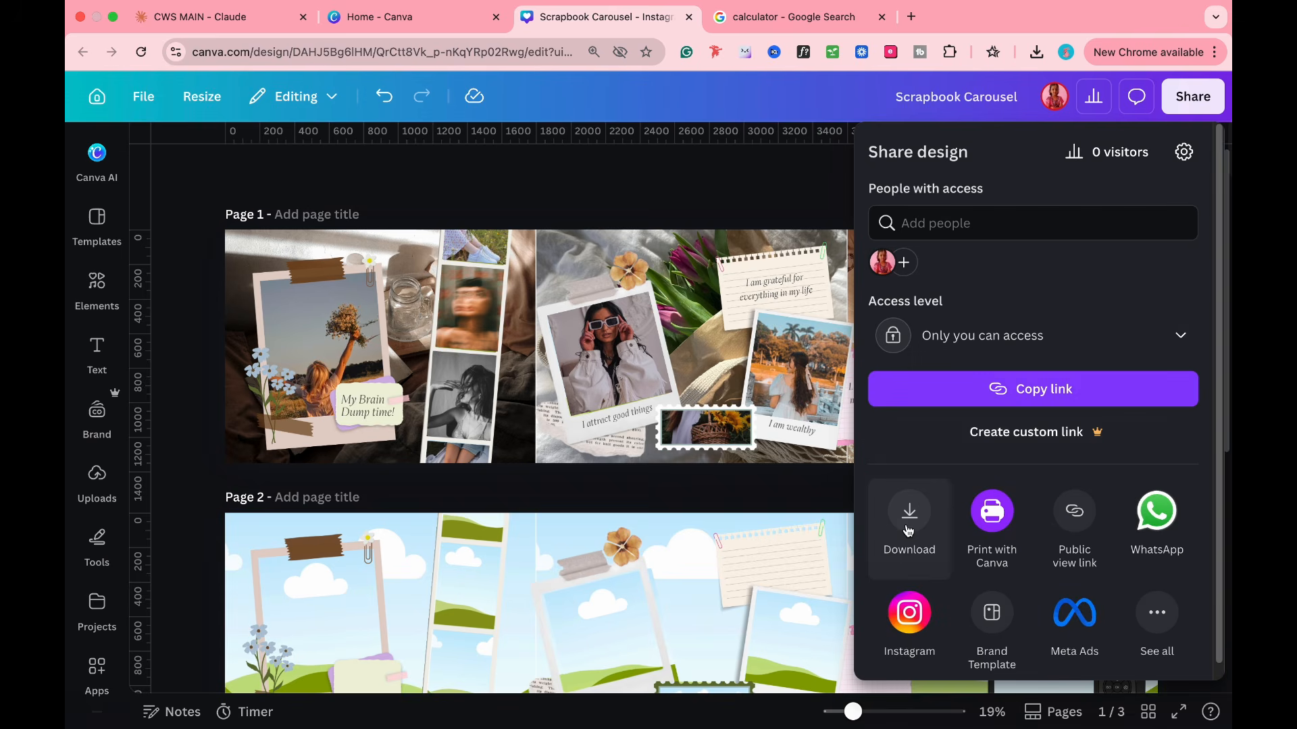
left_click(908, 527)
left_click(957, 231)
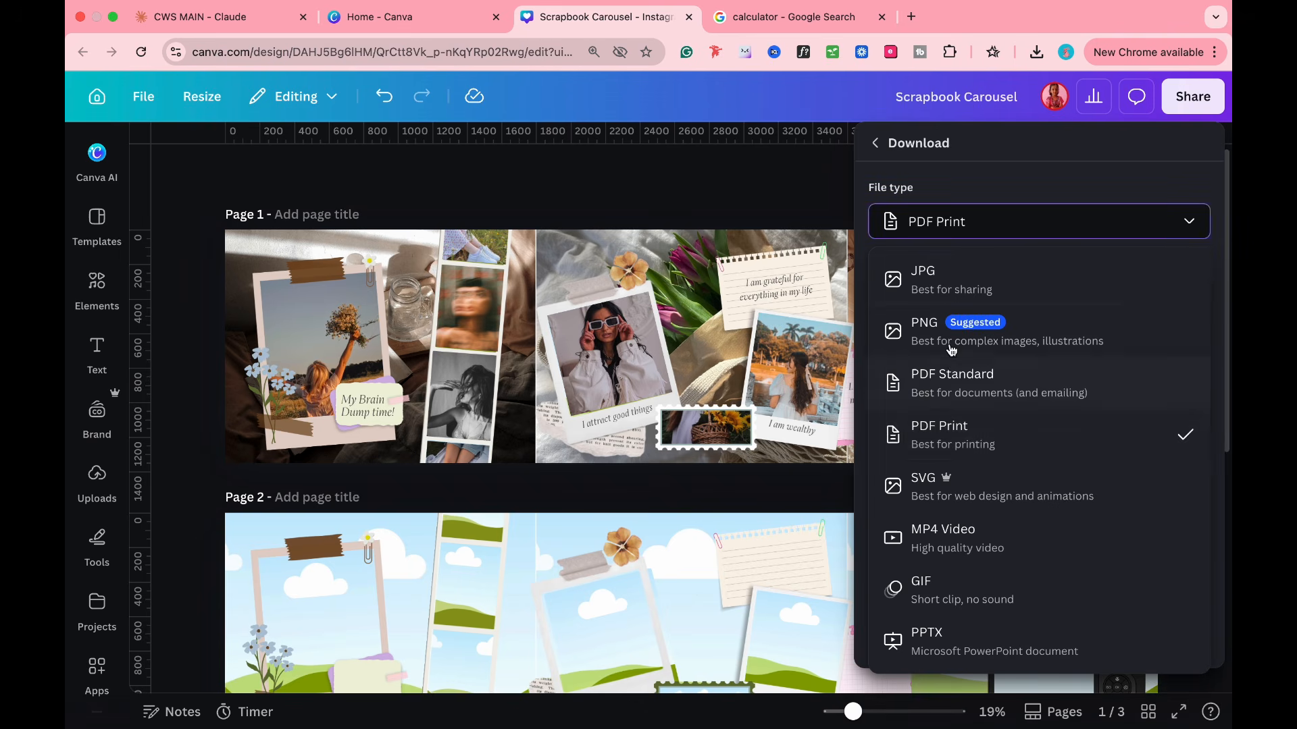
left_click(889, 328)
left_click(990, 473)
key("BackSpace")
key("BackSpace")
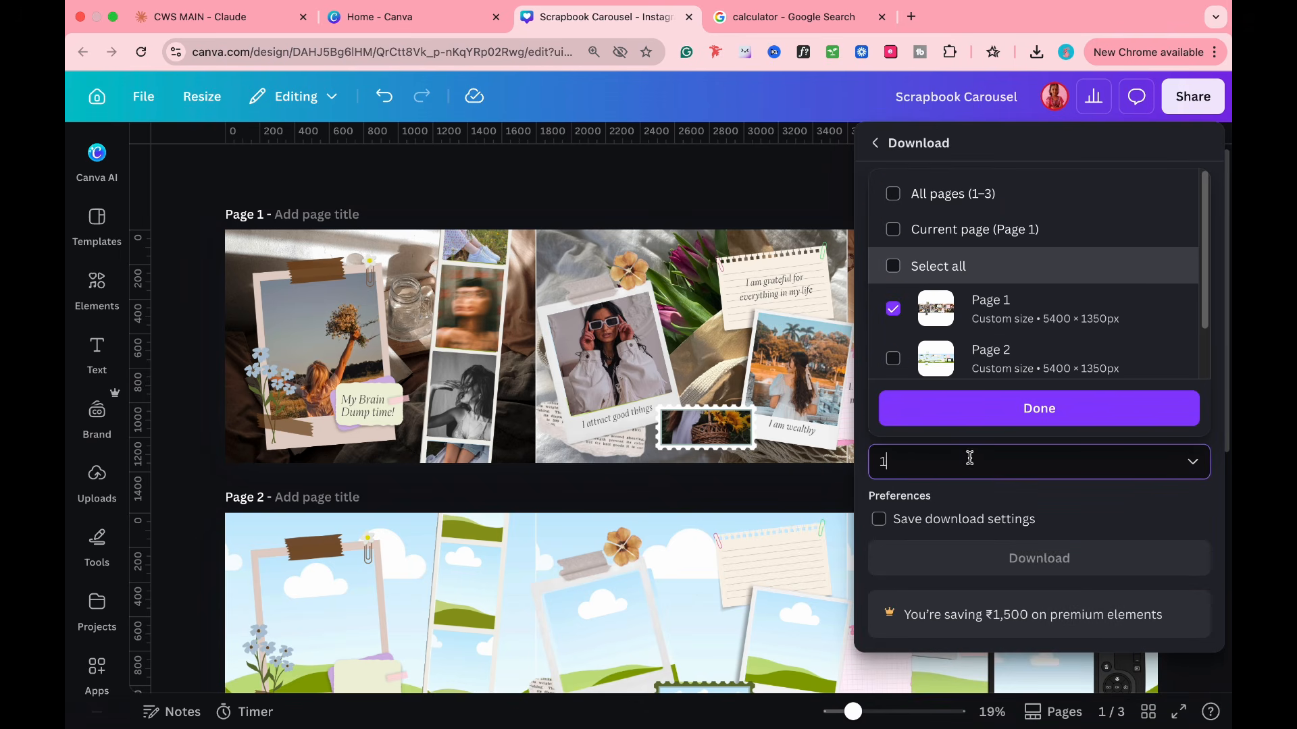
left_click(967, 417)
left_click(965, 560)
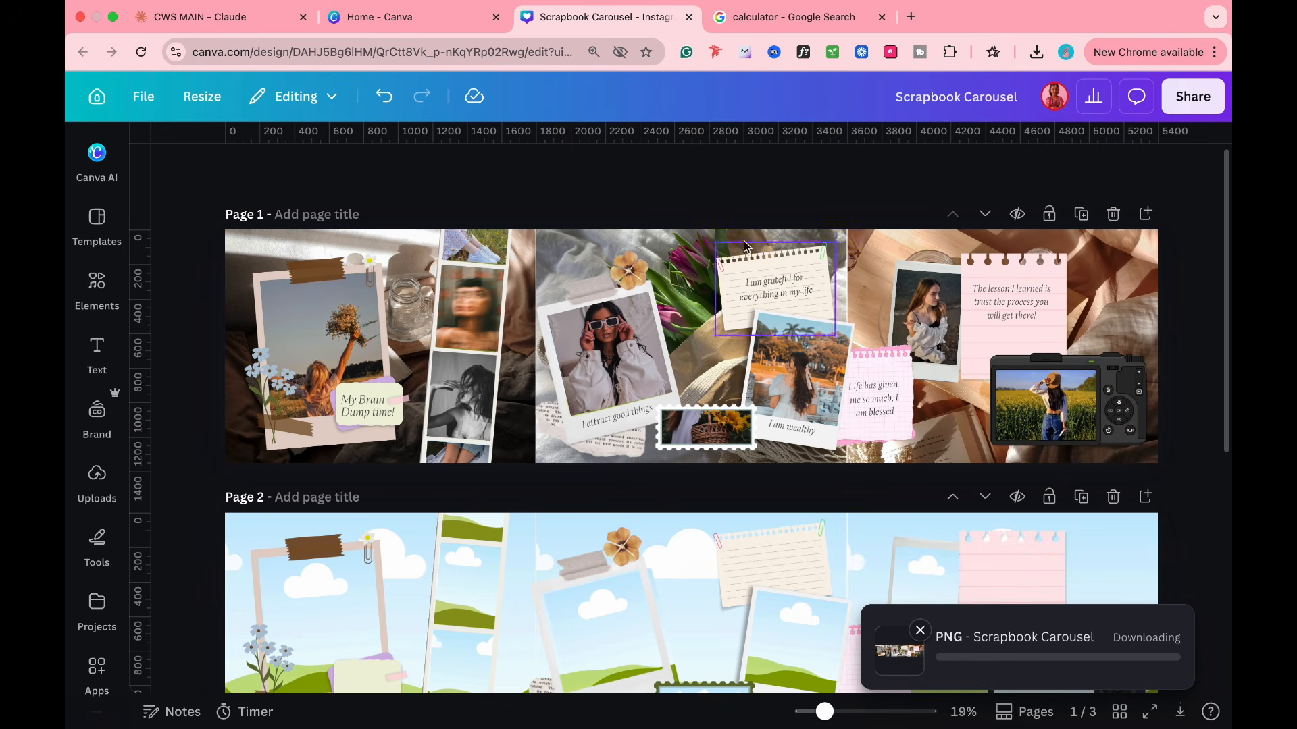
- Search Google for "social boutique" and open My Social Boutique's Image Splitter & Grid Maker for Instagram page
left_click(889, 20)
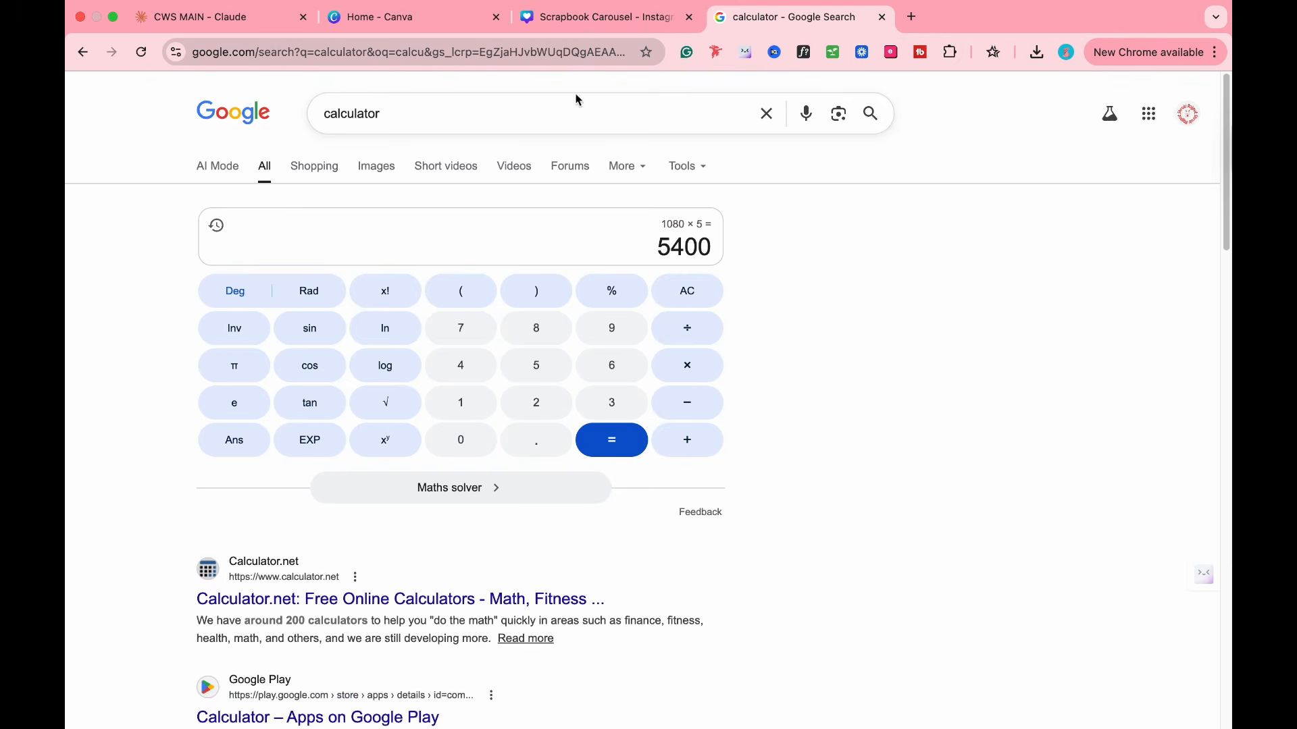
double_click(381, 115)
type("so")
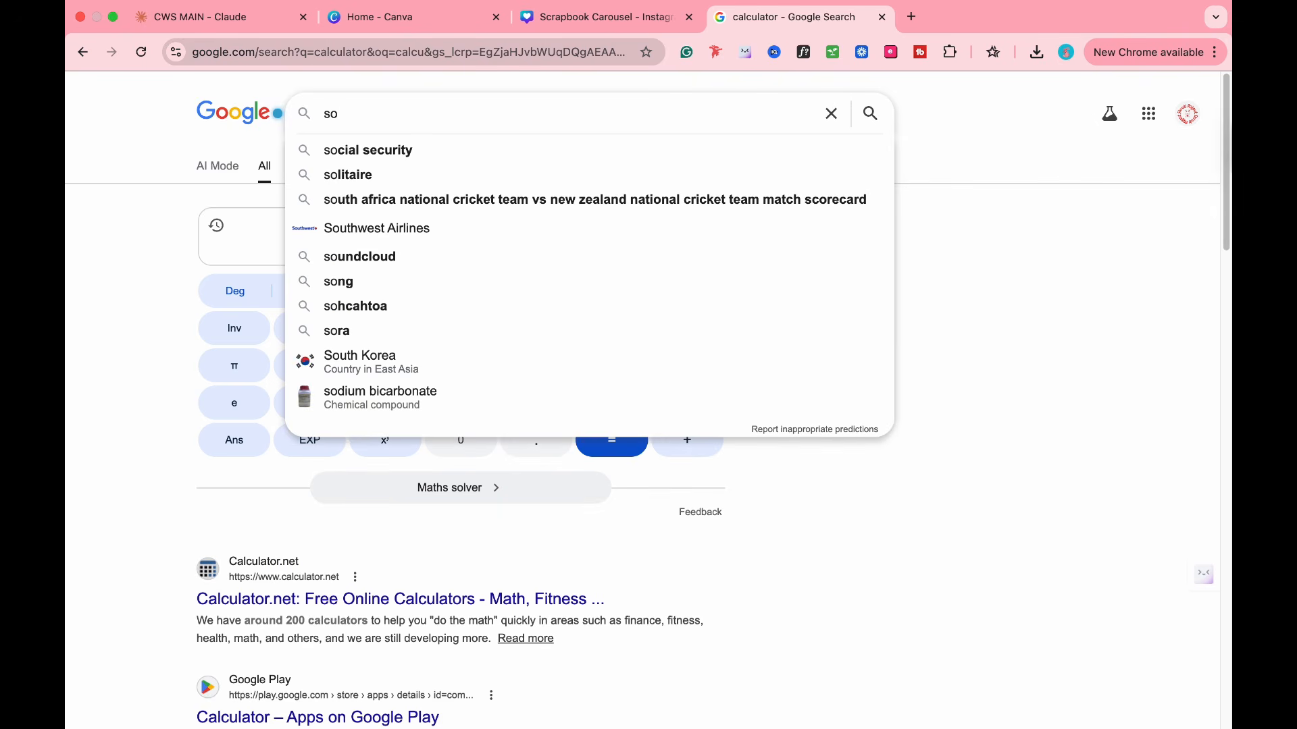
type("cial b")
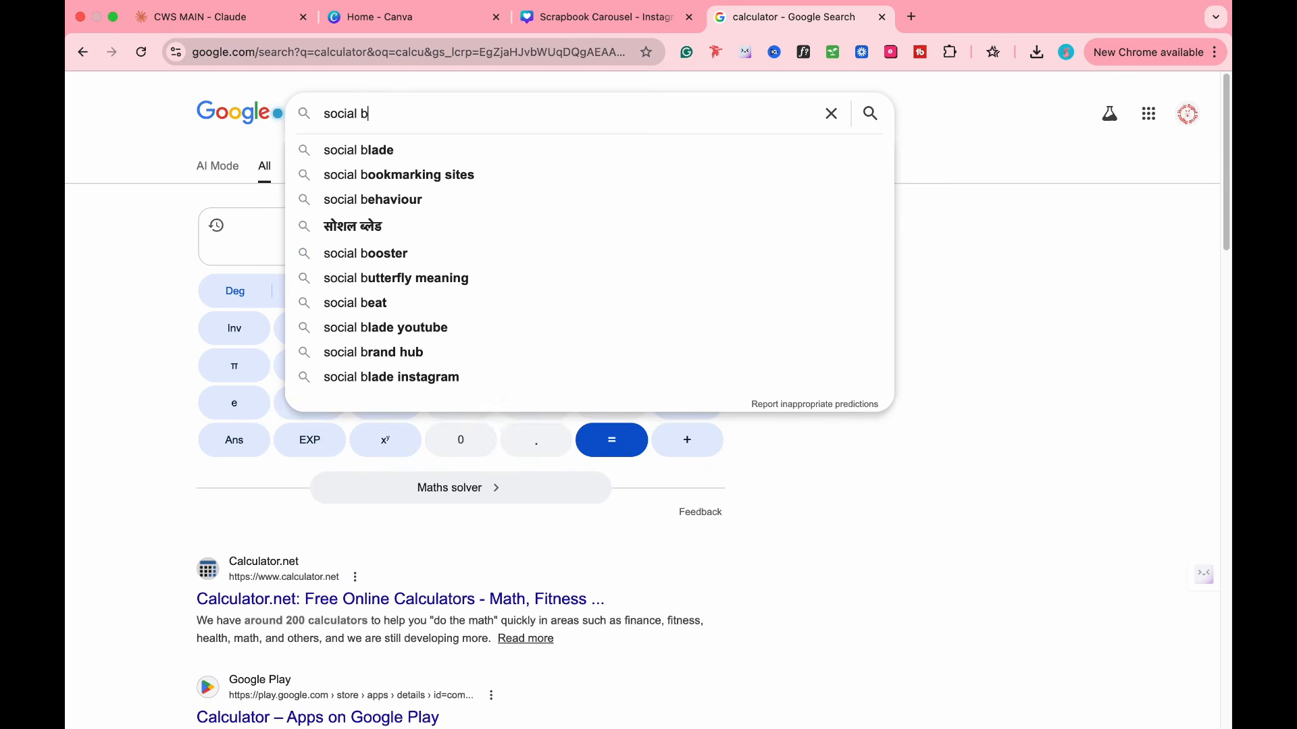
type("o")
key("Down")
key("Down")
key("Down")
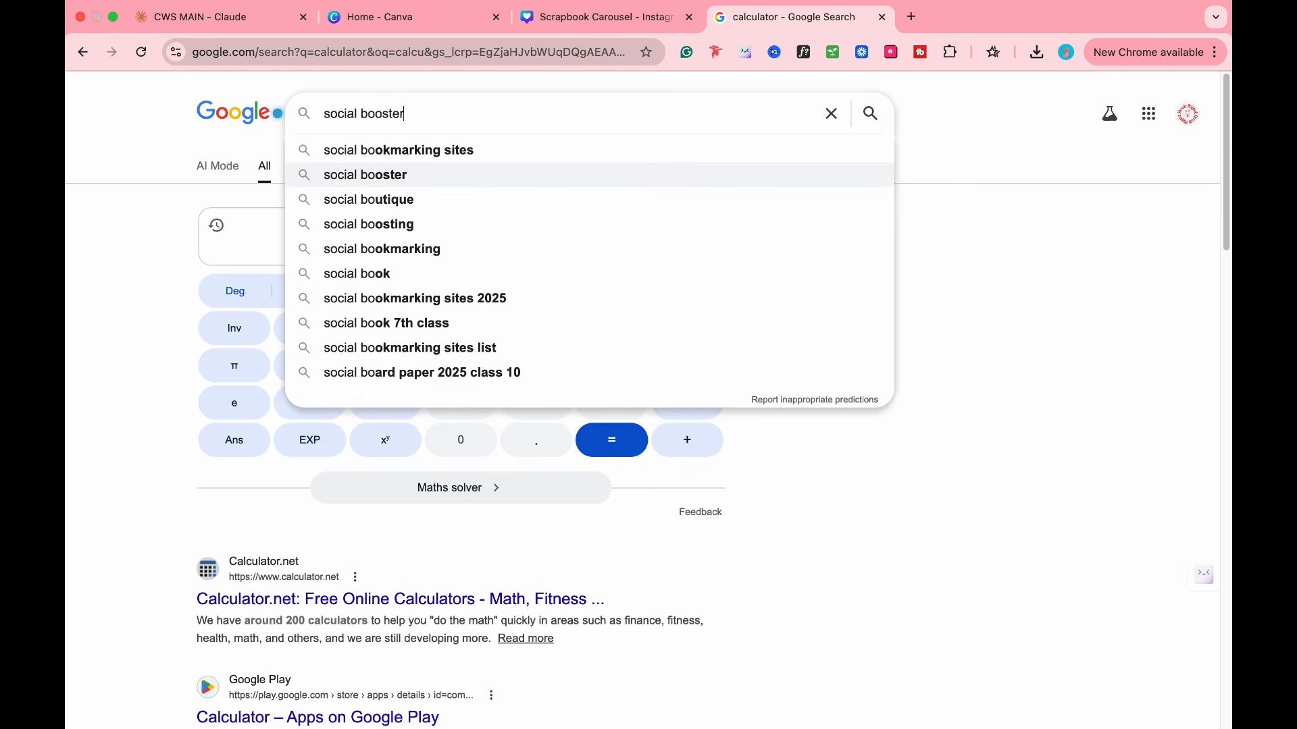
key("Return")
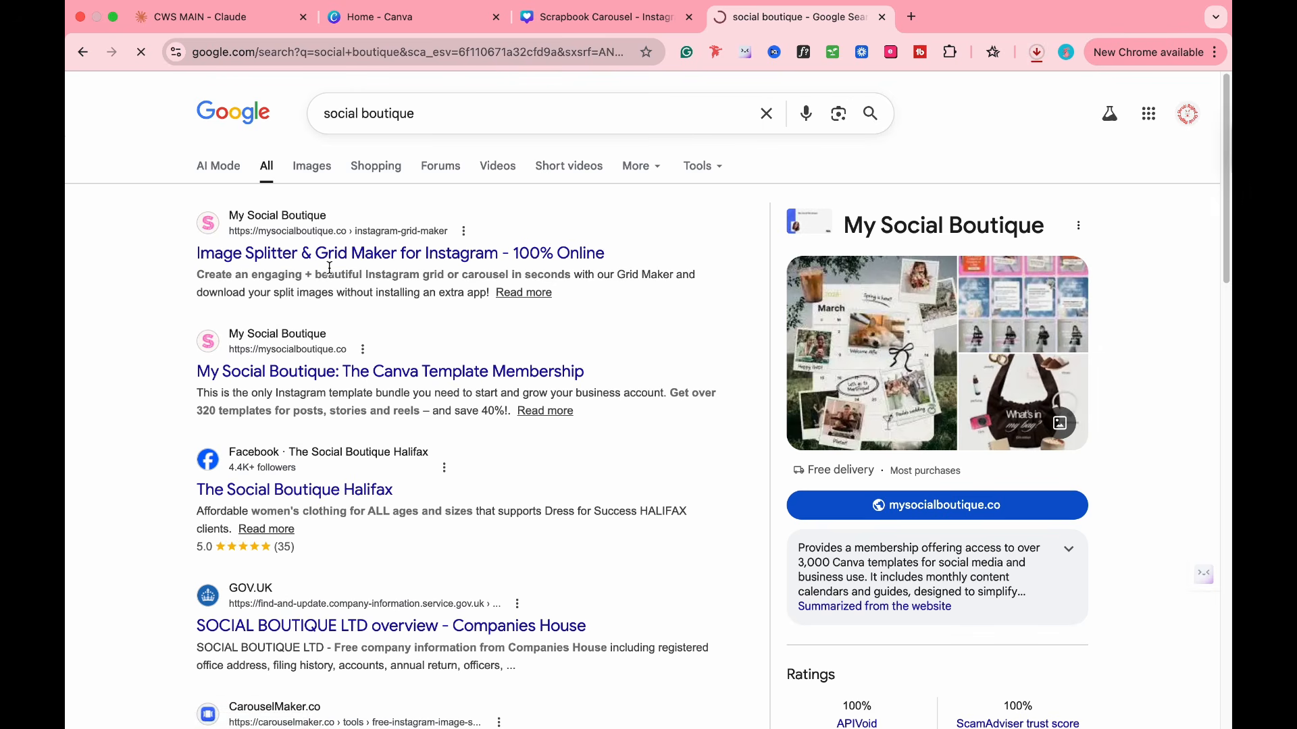
left_click(379, 261)
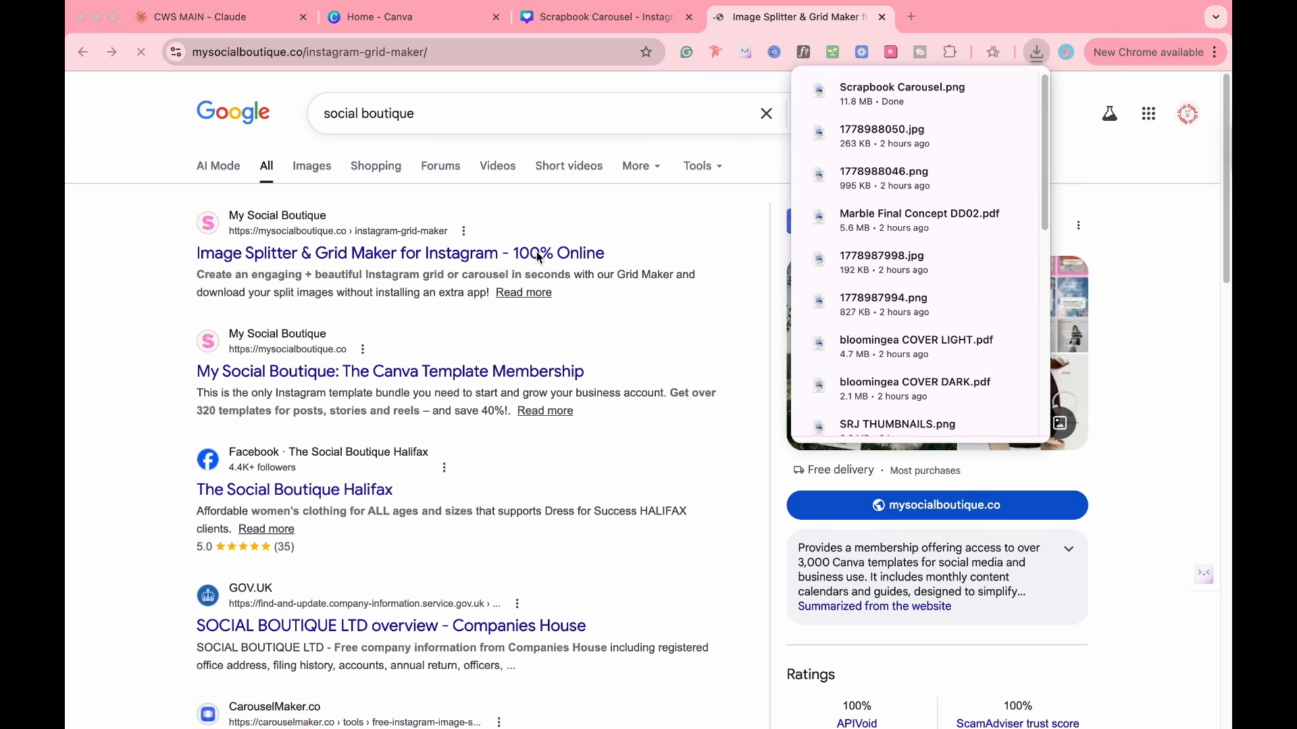
- View the exported Scrapbook Carousel.png in Preview, close it and return to the image splitter page in Chrome
key("ctrl+Left")
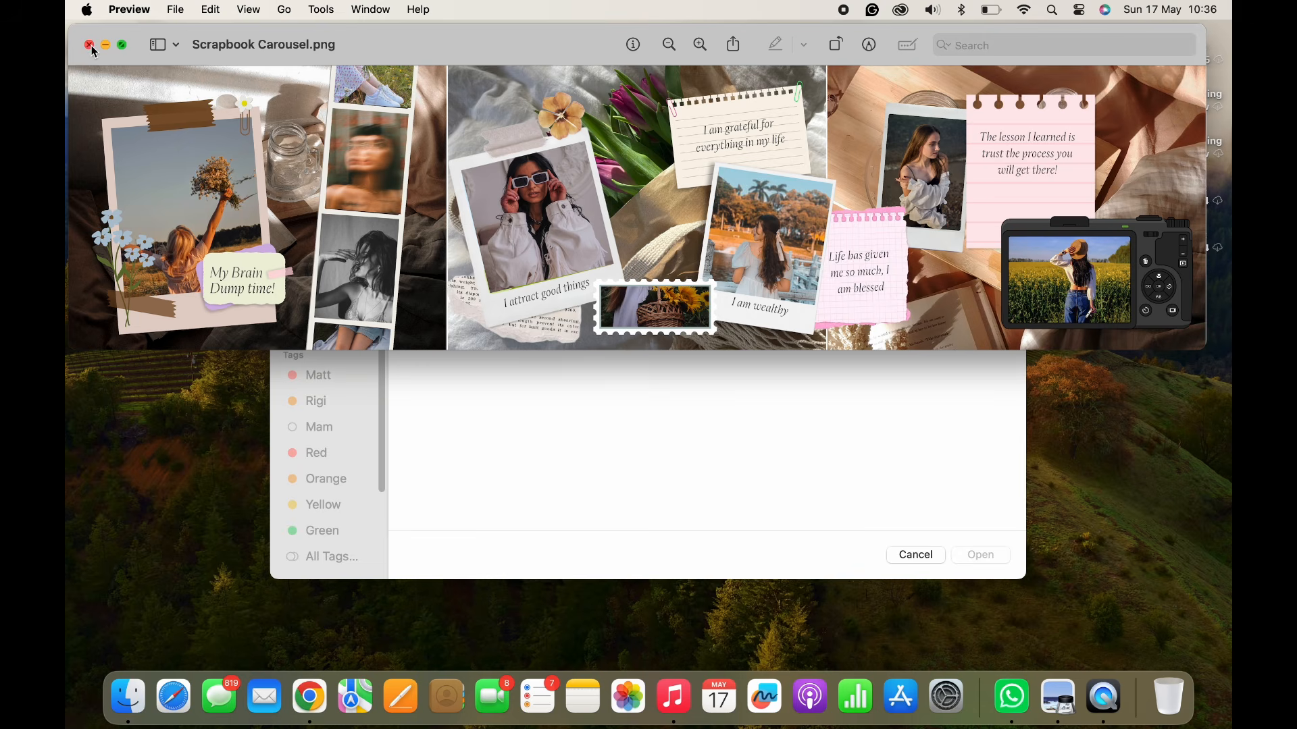
left_click(91, 45)
left_click(311, 697)
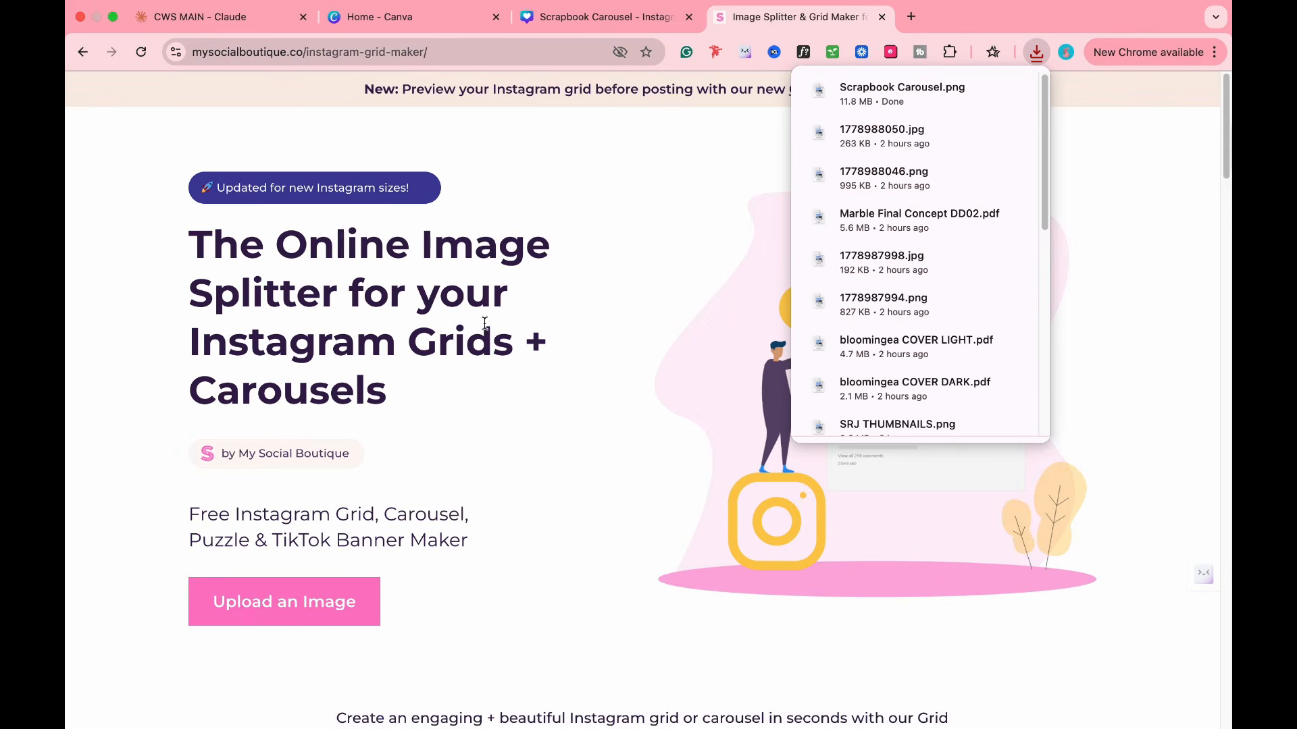
- Open the online image splitter tool and upload Scrapbook Carousel.png from the Downloads folder
left_click(295, 623)
left_click(641, 501)
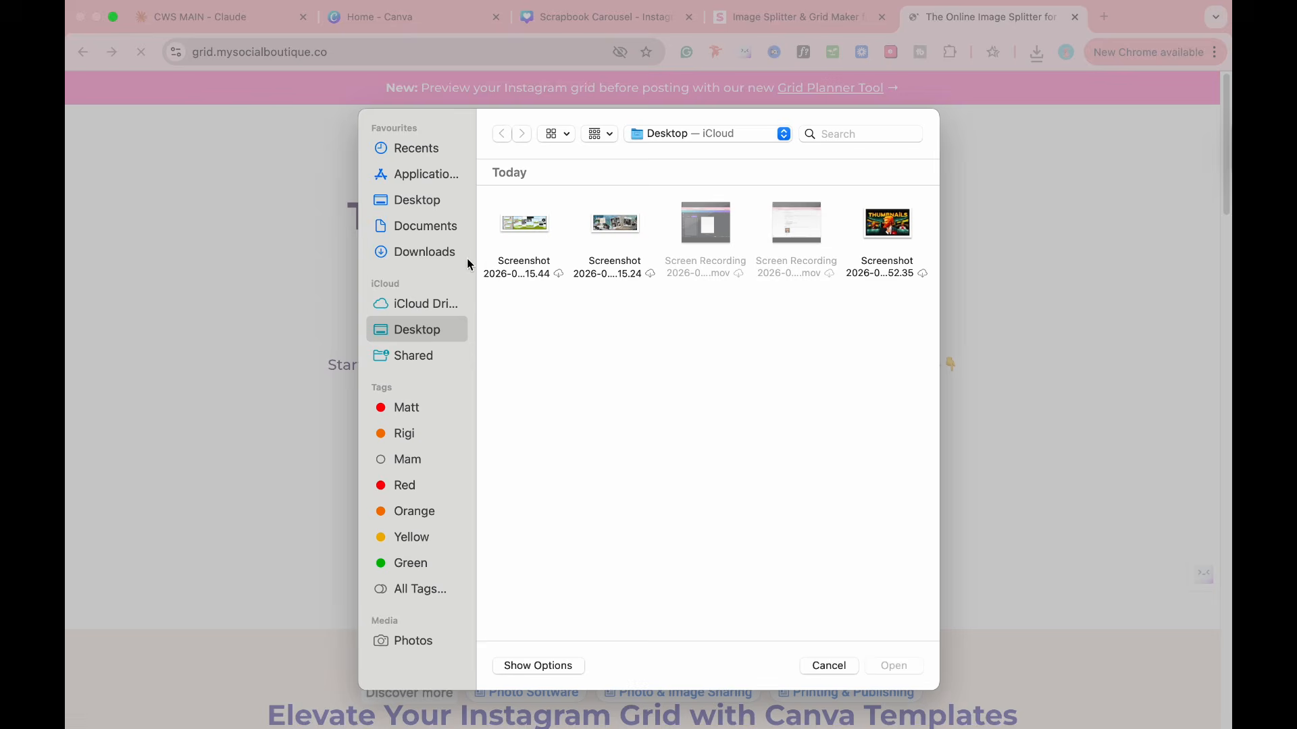
left_click(417, 253)
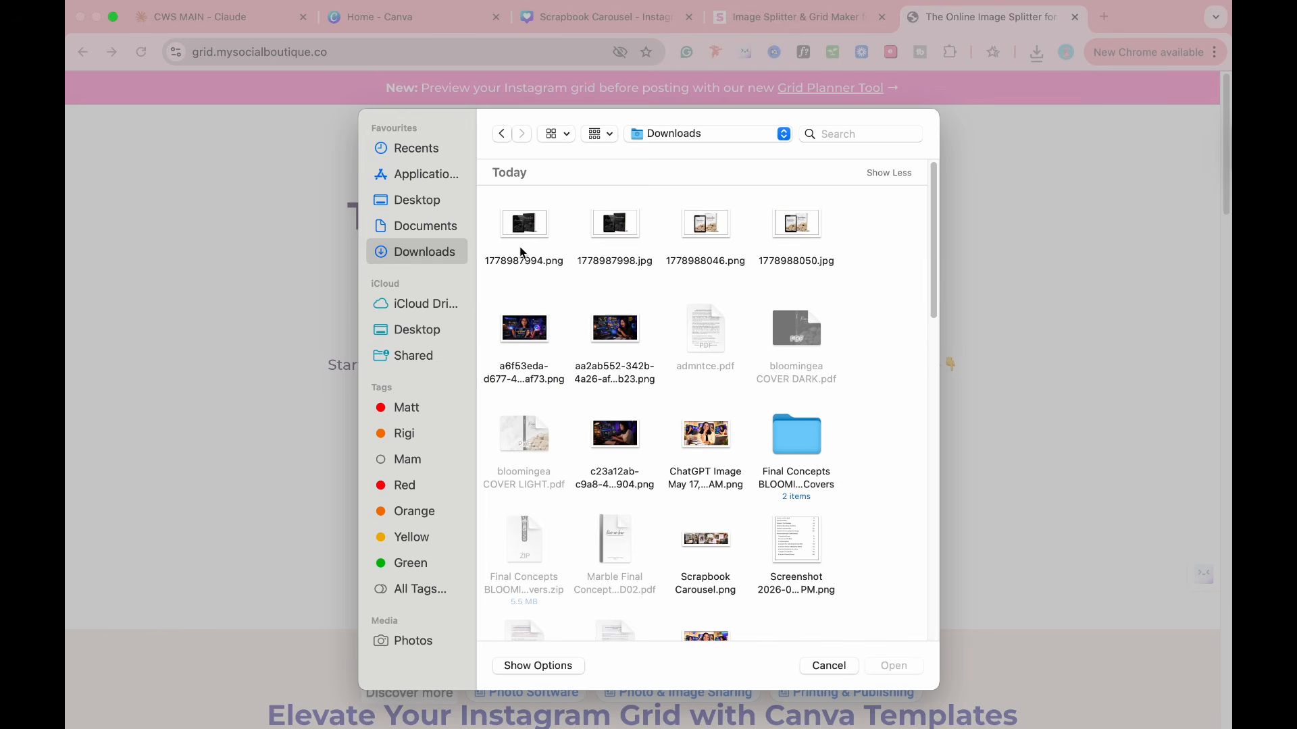
scroll(756, 459, "down", 2)
left_click(707, 515)
double_click(707, 510)
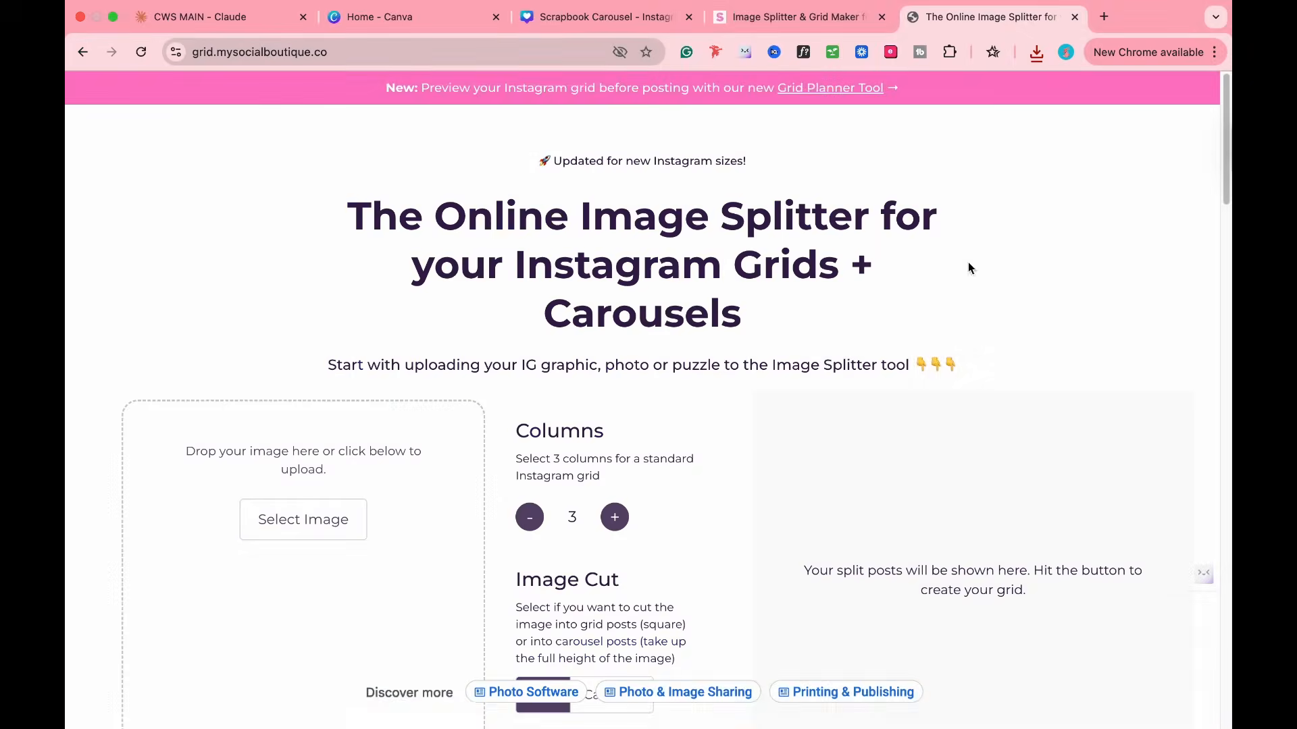
- Split the uploaded image into 5 columns using the Carousel image cut
scroll(602, 420, "down", 3)
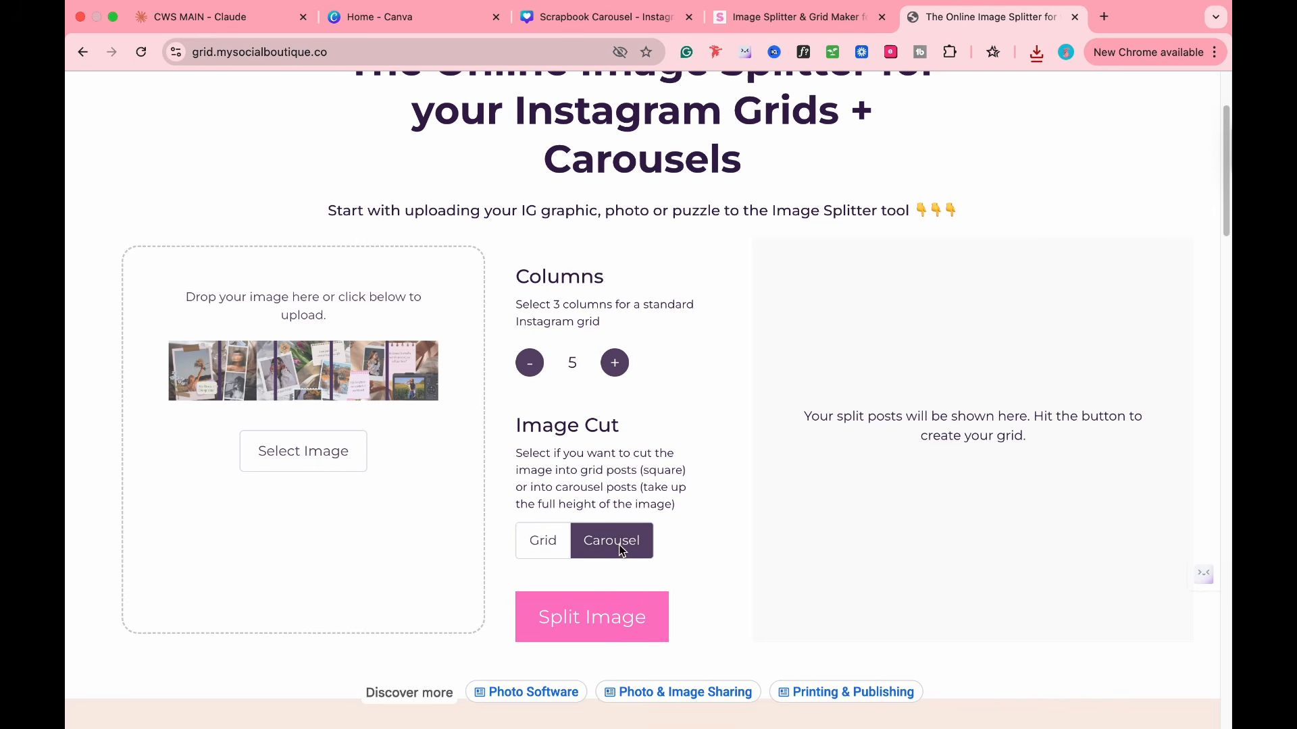
left_click(613, 636)
scroll(709, 439, "down", 5)
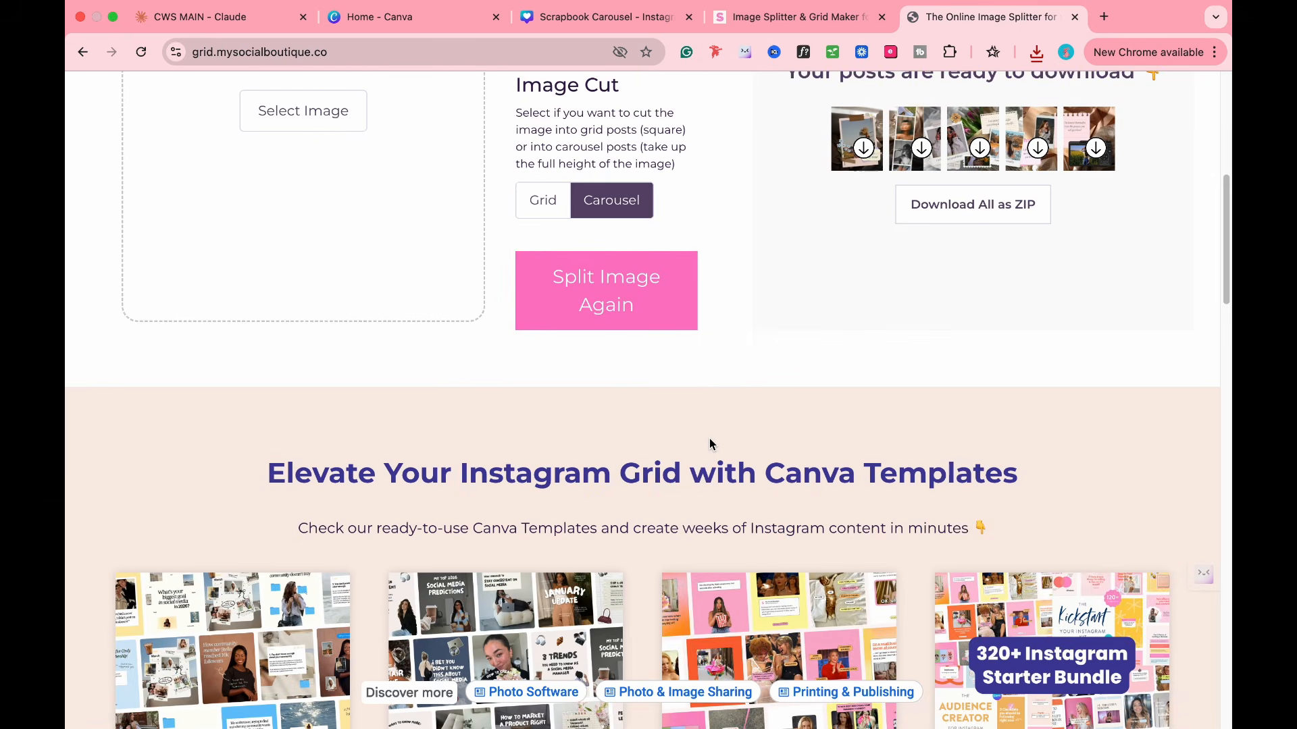
- Download the split carousel posts individually and open the browser's list of downloads
scroll(664, 409, "up", 2)
scroll(663, 409, "up", 3)
left_click(923, 487)
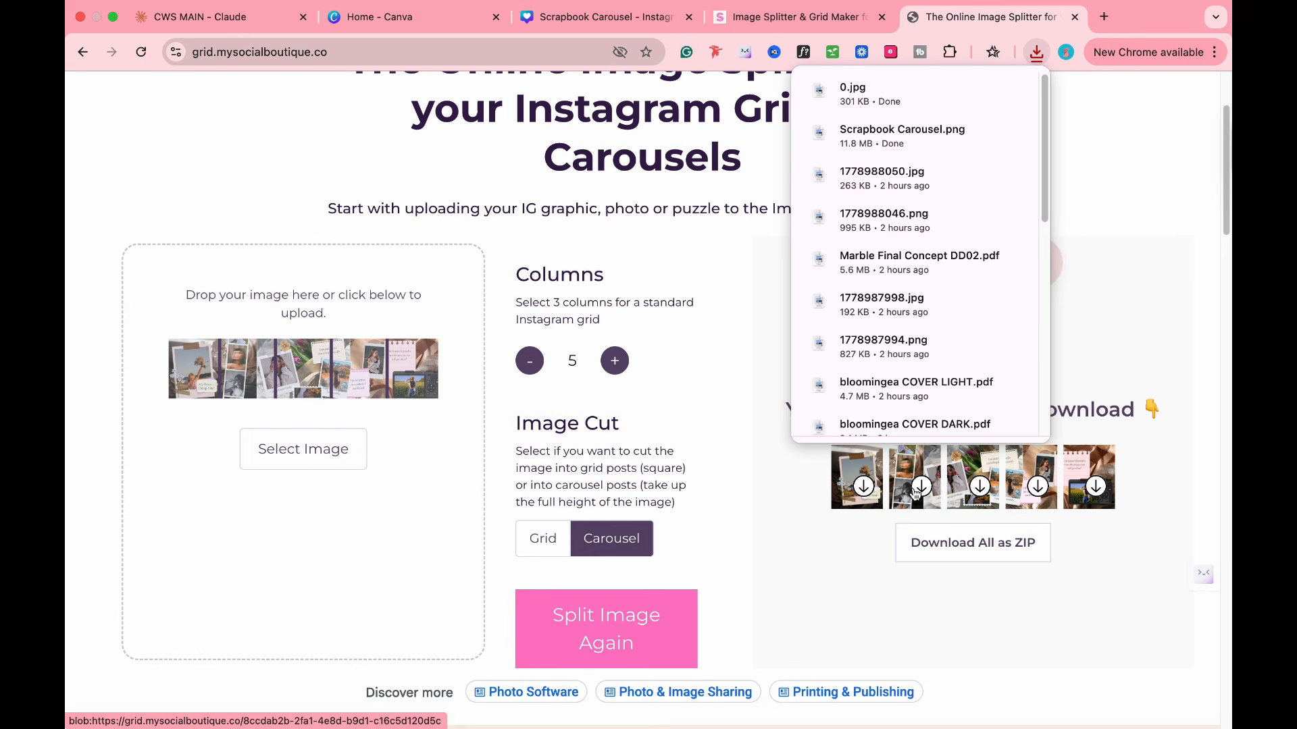
left_click(980, 487)
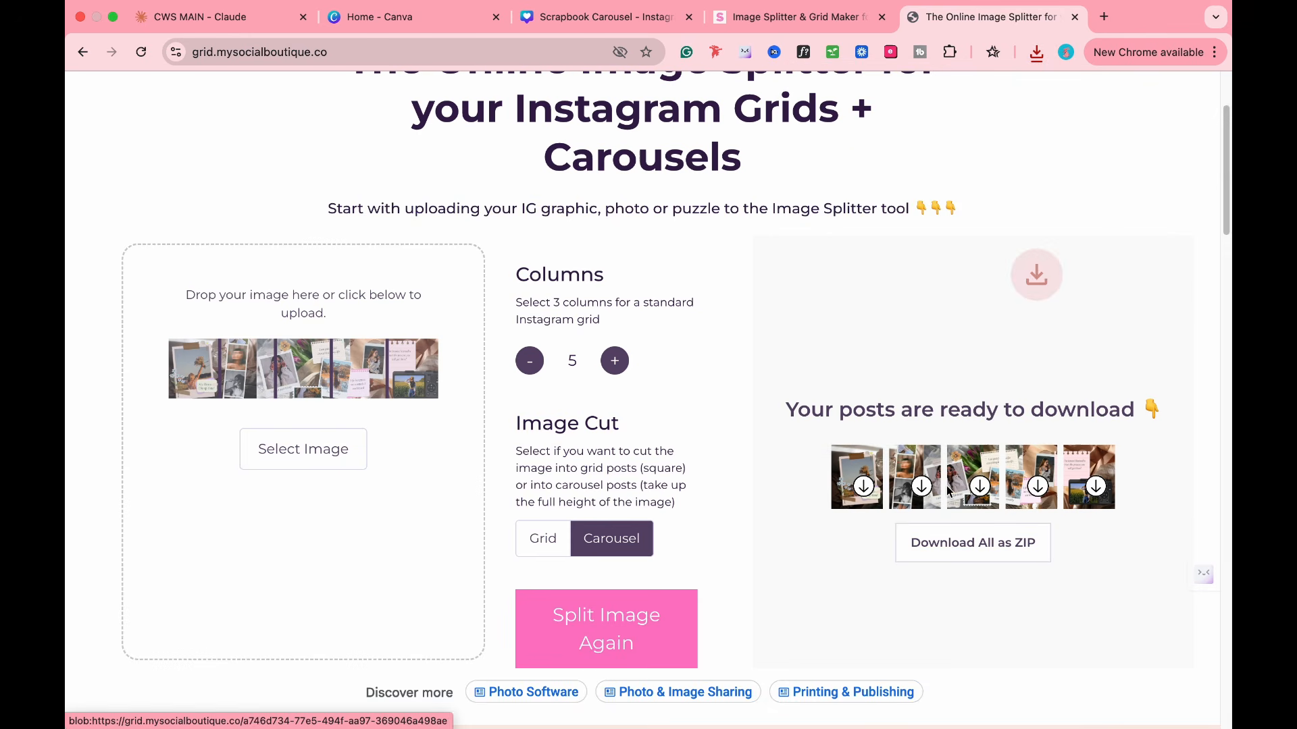
left_click(1029, 494)
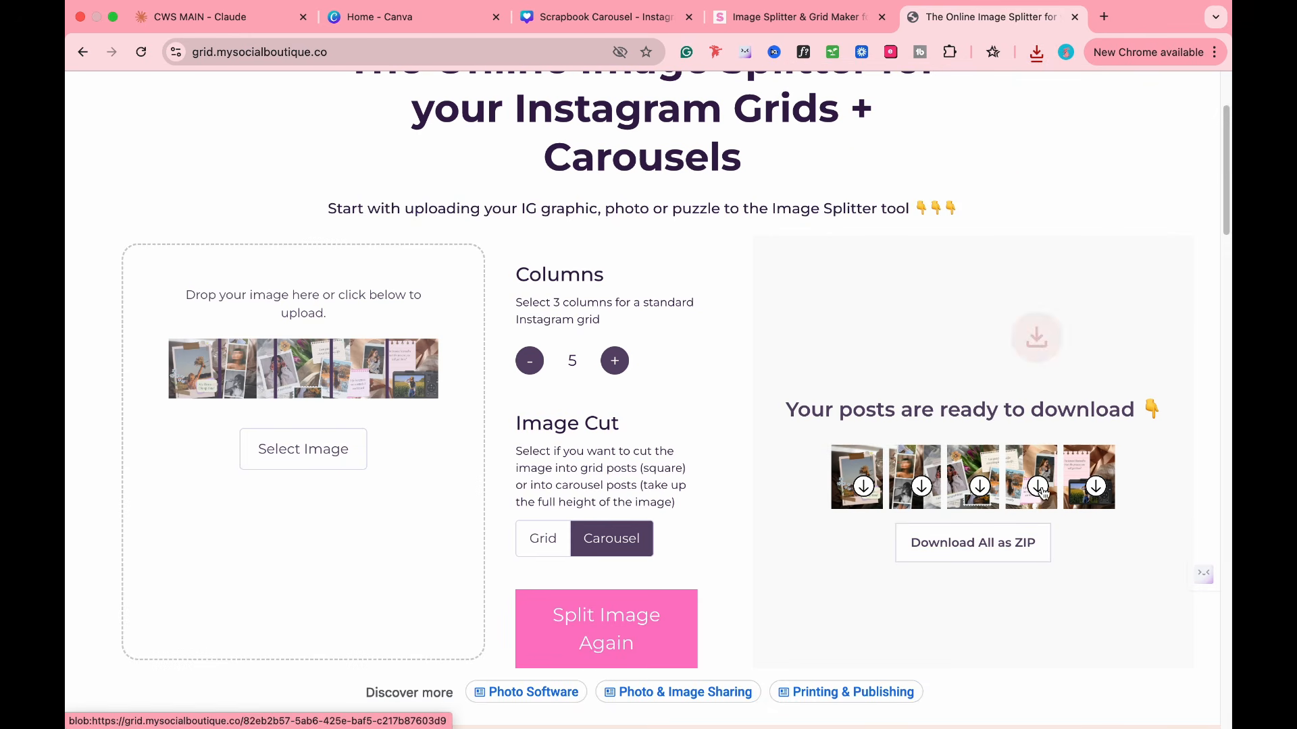
left_click(1036, 53)
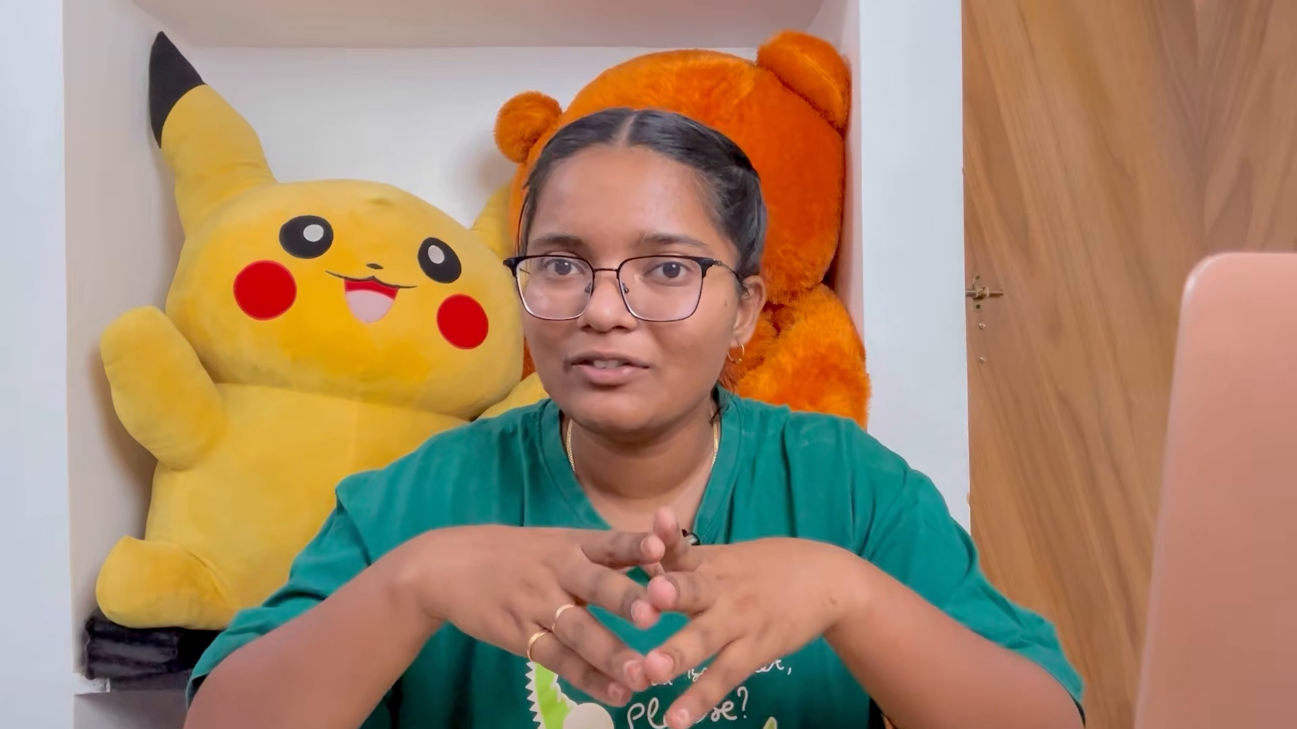